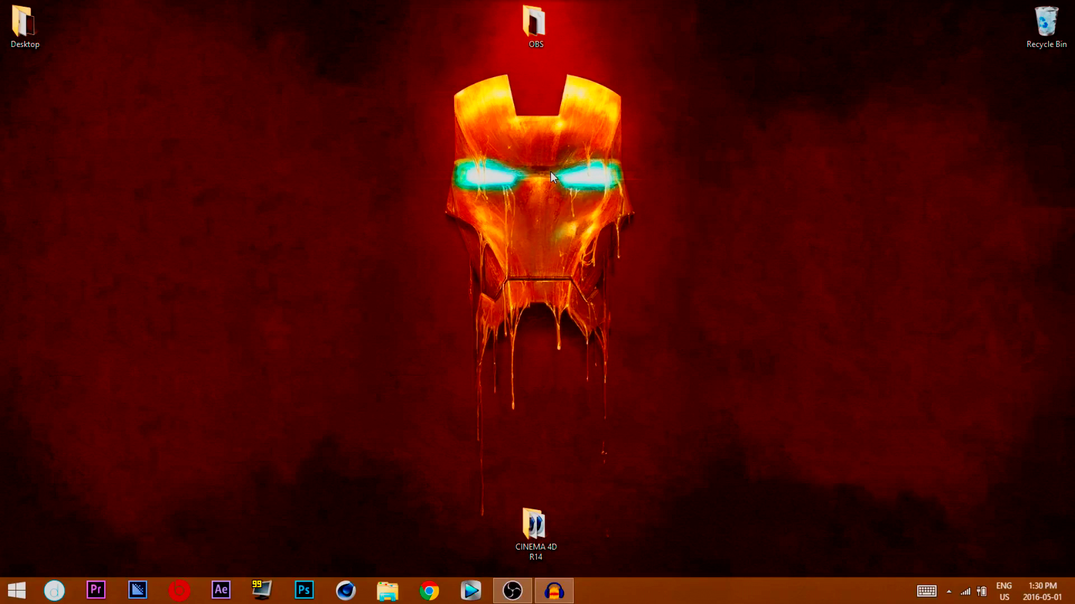
{"action": "left_click_drag", "start_coordinate": [641, 107], "coordinate": [455, 88]}
{"action": "left_click_drag", "start_coordinate": [418, 55], "coordinate": [725, 501]}
{"action": "left_click", "coordinate": [982, 590]}
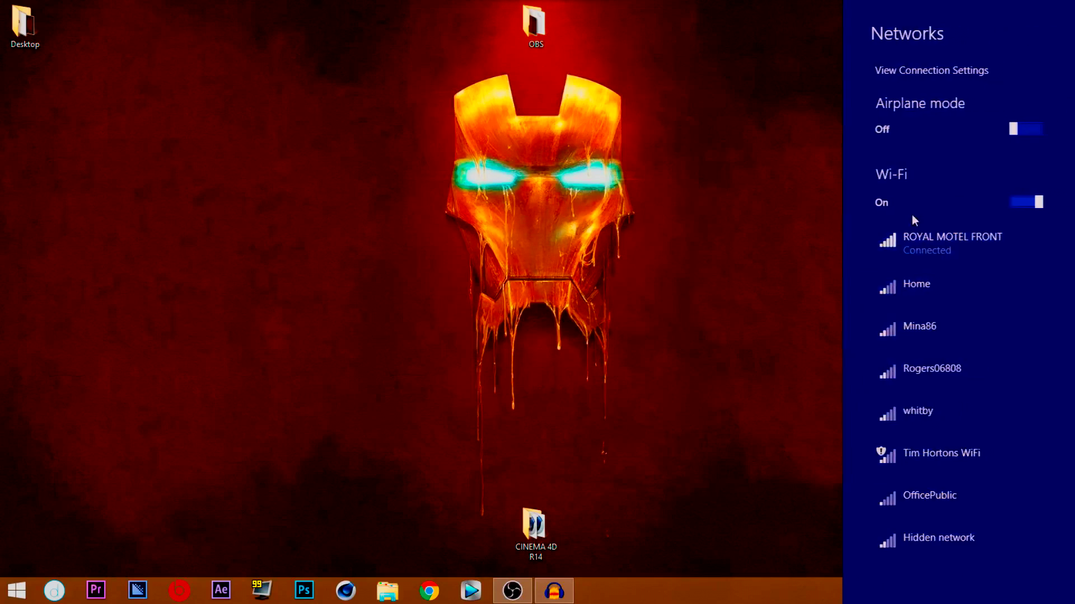
{"action": "left_click", "coordinate": [358, 248]}
{"action": "left_click_drag", "start_coordinate": [385, 53], "coordinate": [742, 482]}
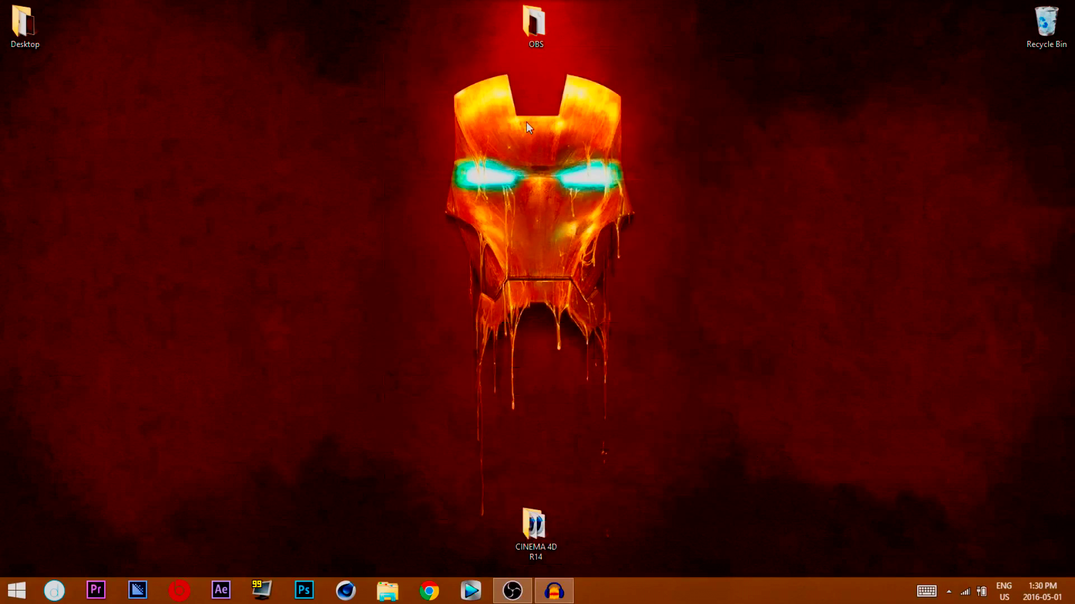
{"action": "left_click_drag", "start_coordinate": [681, 444], "coordinate": [427, 66]}
{"action": "left_click_drag", "start_coordinate": [421, 57], "coordinate": [469, 84]}
{"action": "left_click_drag", "start_coordinate": [413, 477], "coordinate": [618, 529]}
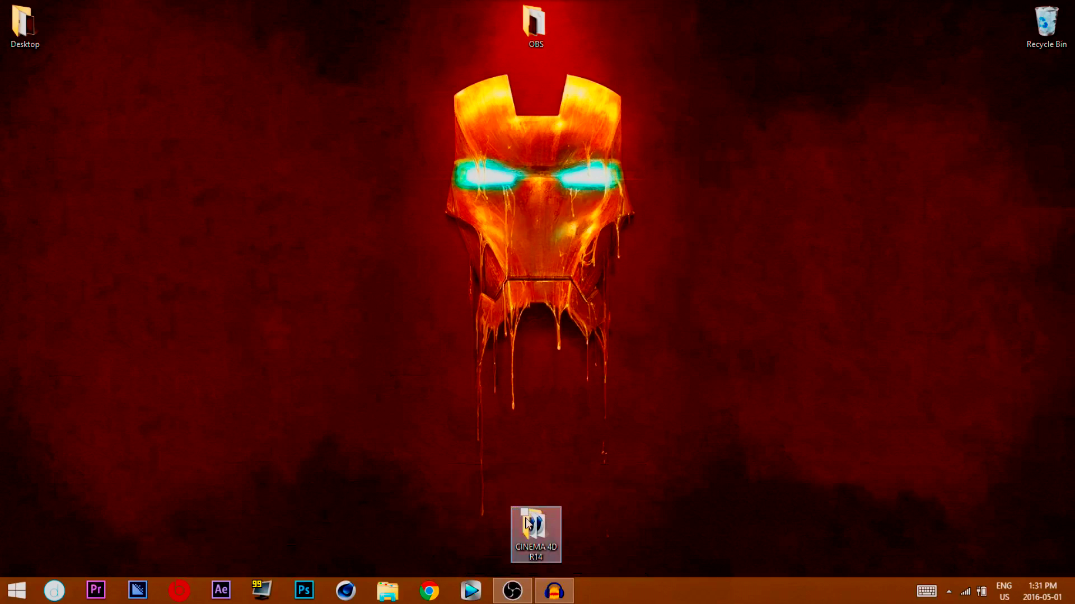
Launch CINEMA 4D 64 Bit.exe from the CINEMA 4D R14 folder on the desktop and dismiss the bug report dialog without sending it
{"action": "double_click", "coordinate": [540, 532]}
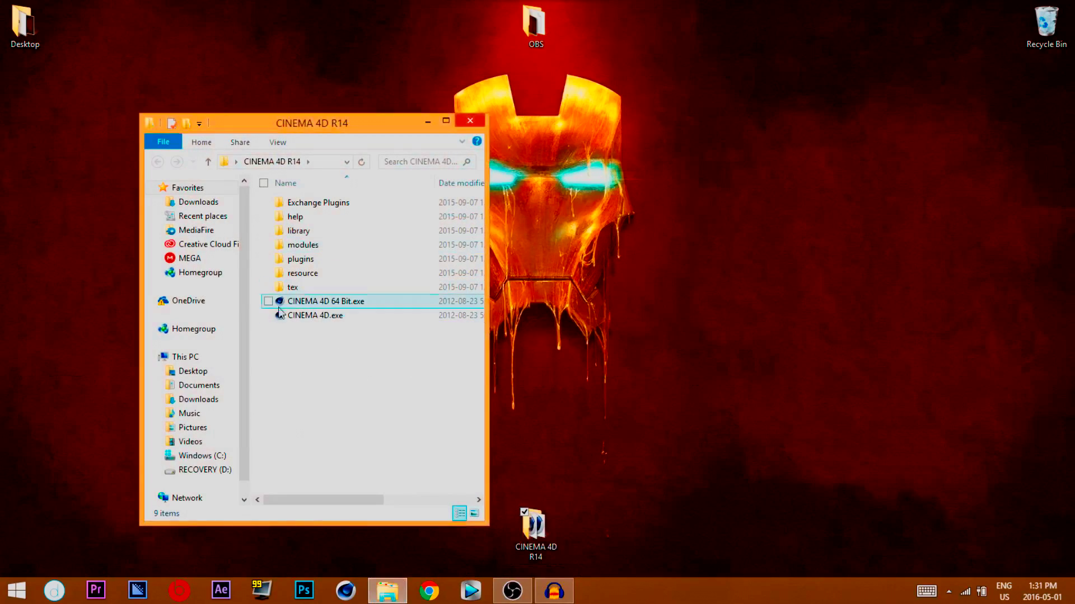
{"action": "left_click", "coordinate": [370, 301]}
{"action": "left_click", "coordinate": [467, 121]}
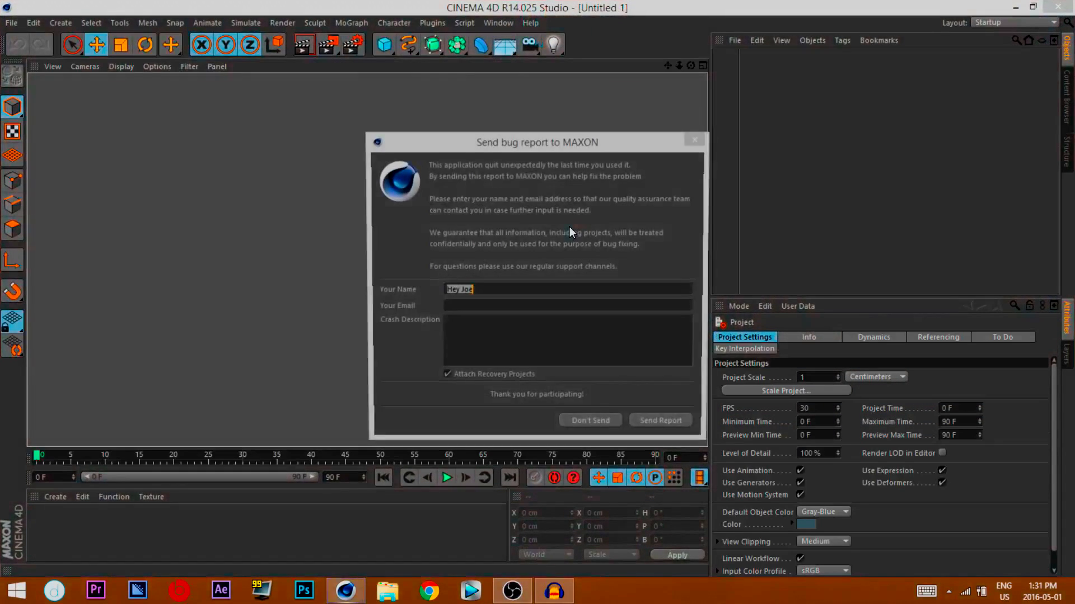
{"action": "left_click", "coordinate": [696, 140]}
Set the render output size to 1920 x 1080 pixels and the frame range to All Frames
{"action": "left_click_drag", "start_coordinate": [691, 66], "coordinate": [638, 45]}
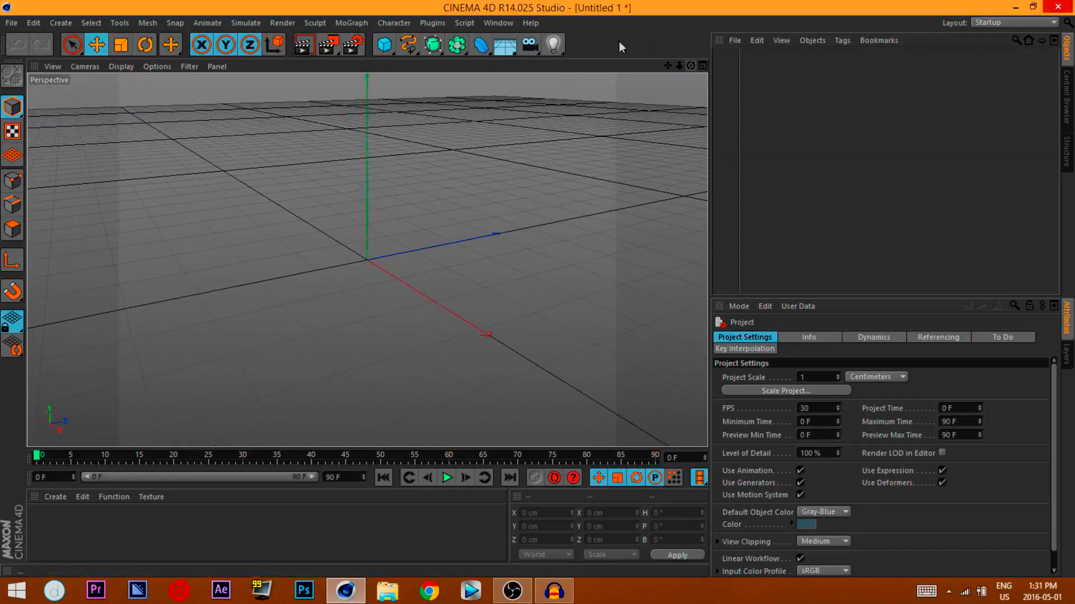
{"action": "left_click", "coordinate": [351, 46]}
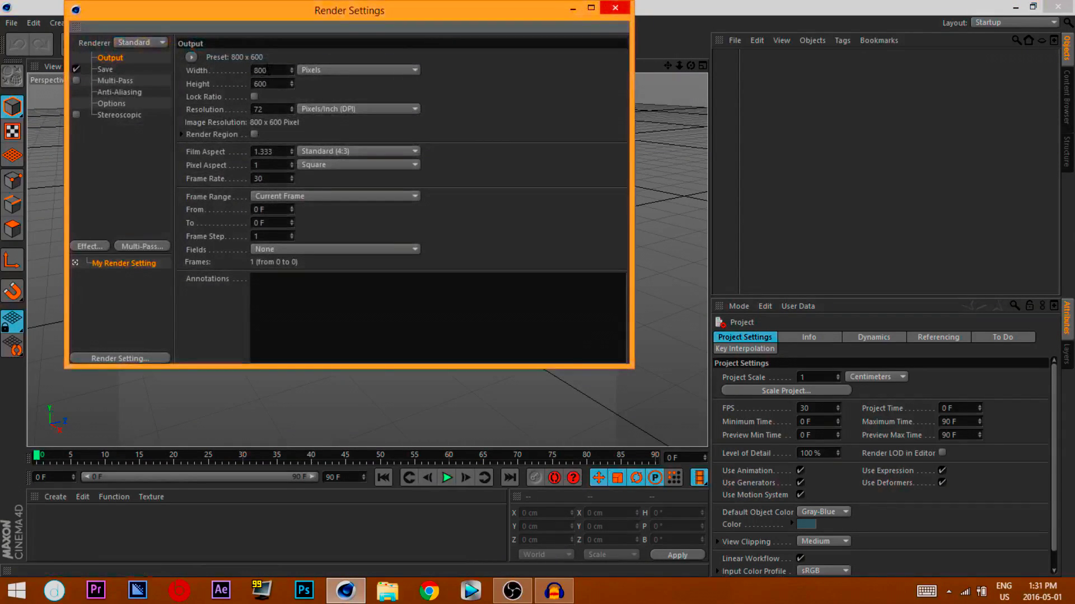
{"action": "type", "text": "1920"}
{"action": "key", "text": "Tab"}
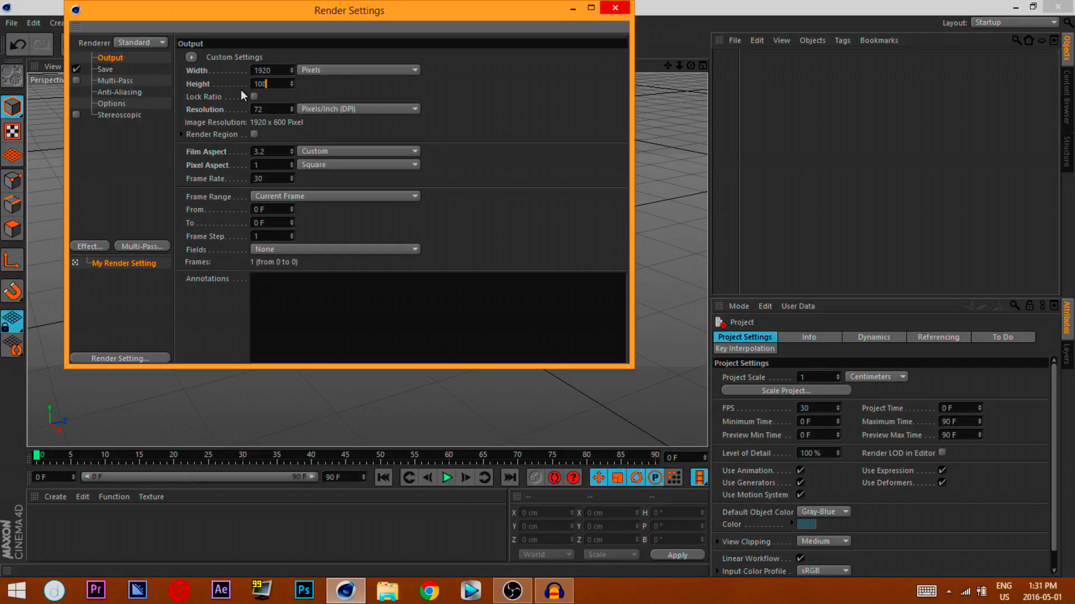
{"action": "type", "text": "1080"}
{"action": "key", "text": "Return"}
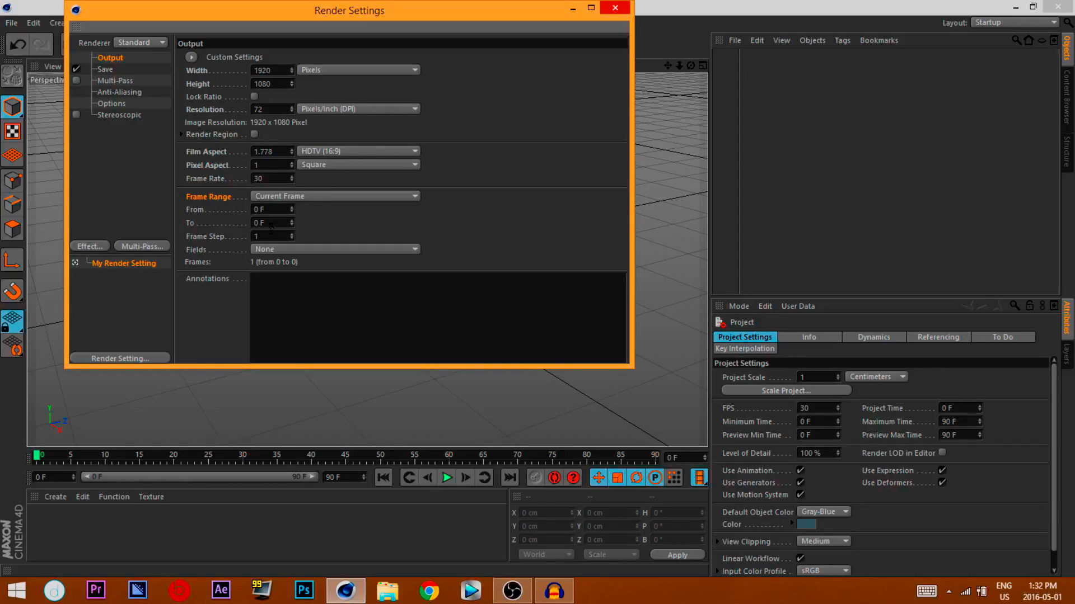
{"action": "left_click", "coordinate": [291, 196]}
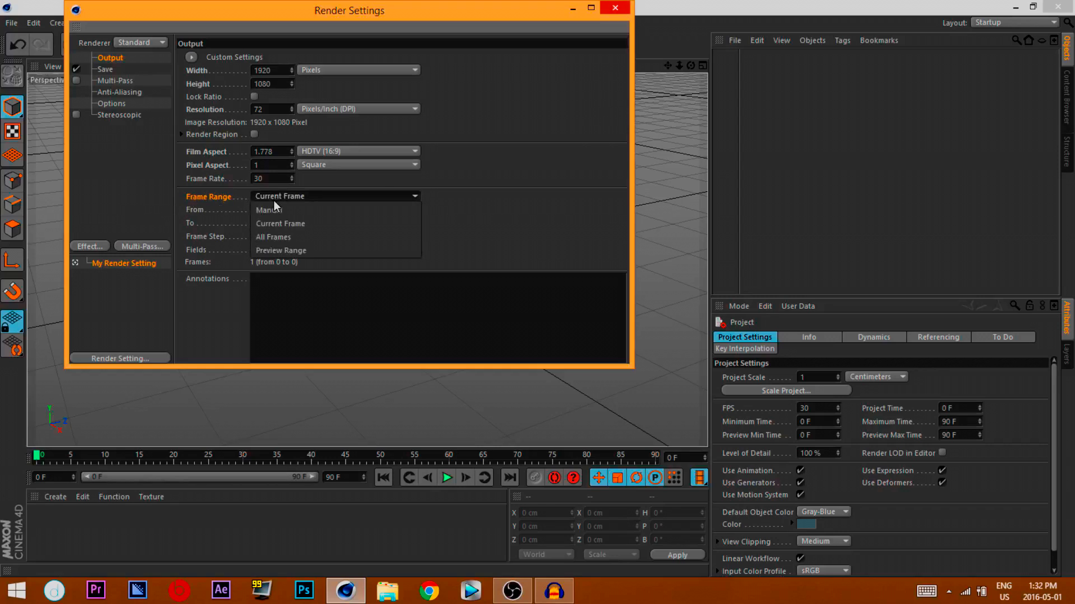
{"action": "left_click", "coordinate": [328, 236]}
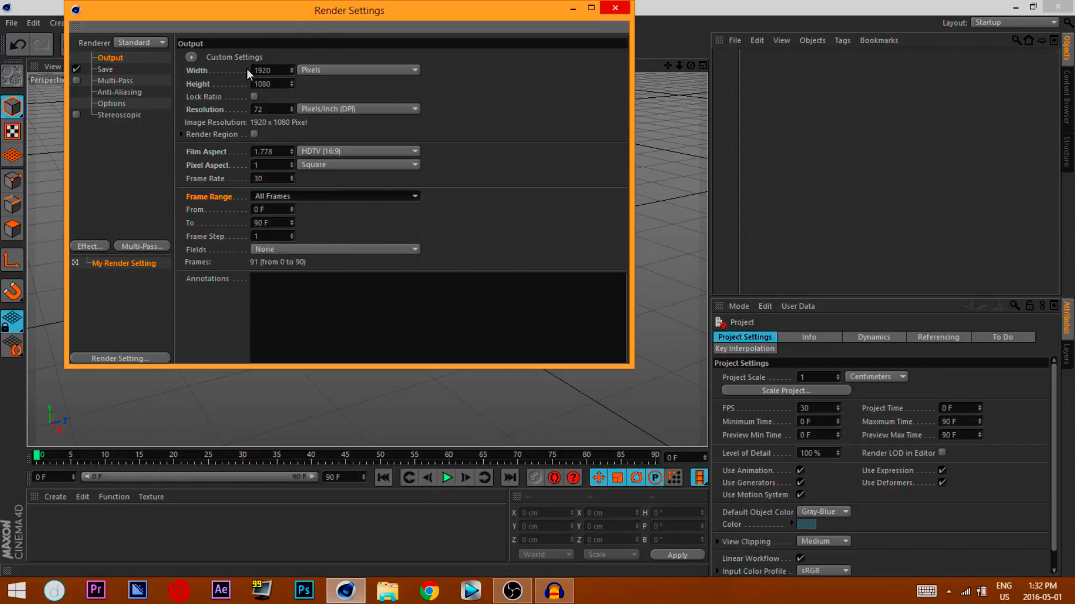
Set the render to save as an AVI Movie under the file name sasas in the Desktop folder
{"action": "left_click", "coordinate": [105, 70]}
{"action": "left_click", "coordinate": [299, 95]}
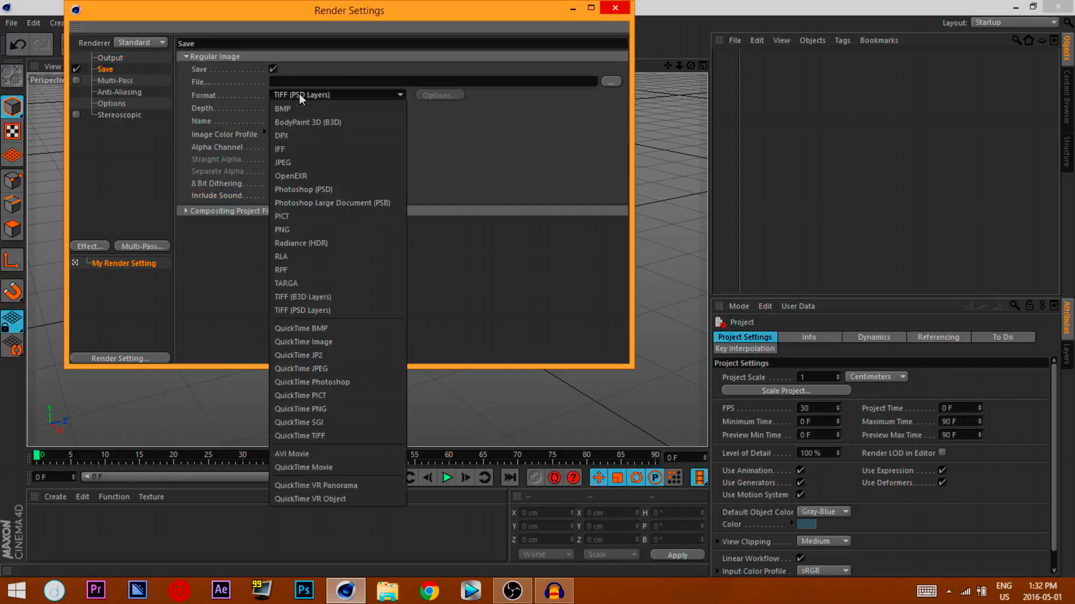
{"action": "left_click", "coordinate": [301, 455]}
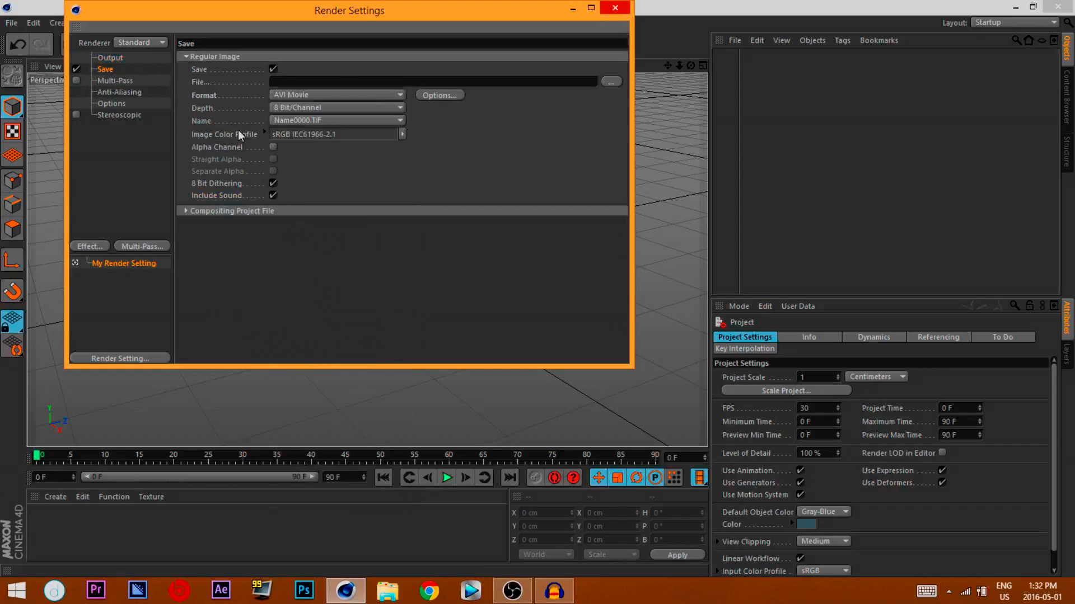
{"action": "left_click", "coordinate": [614, 79]}
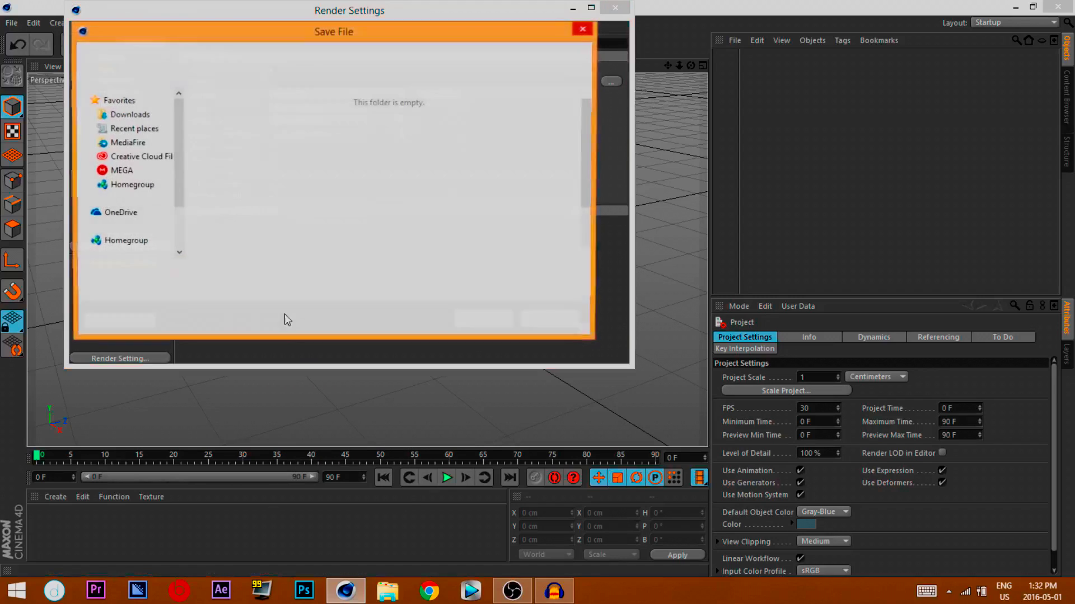
{"action": "type", "text": "sasas"}
{"action": "scroll", "coordinate": [180, 139], "scroll_direction": "down", "scroll_amount": 2}
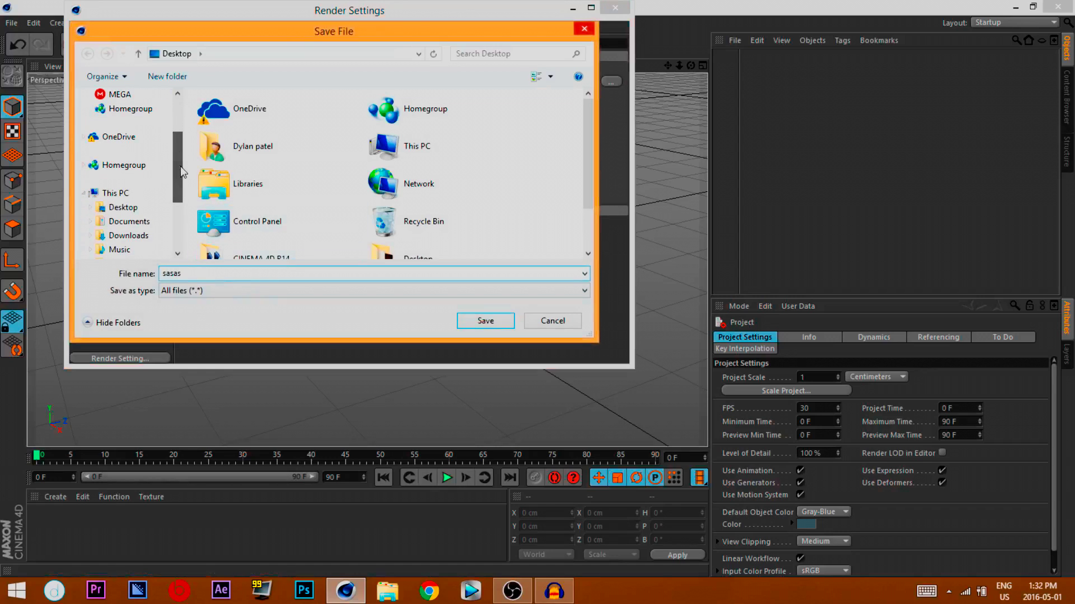
{"action": "left_click", "coordinate": [123, 207]}
{"action": "left_click", "coordinate": [496, 320]}
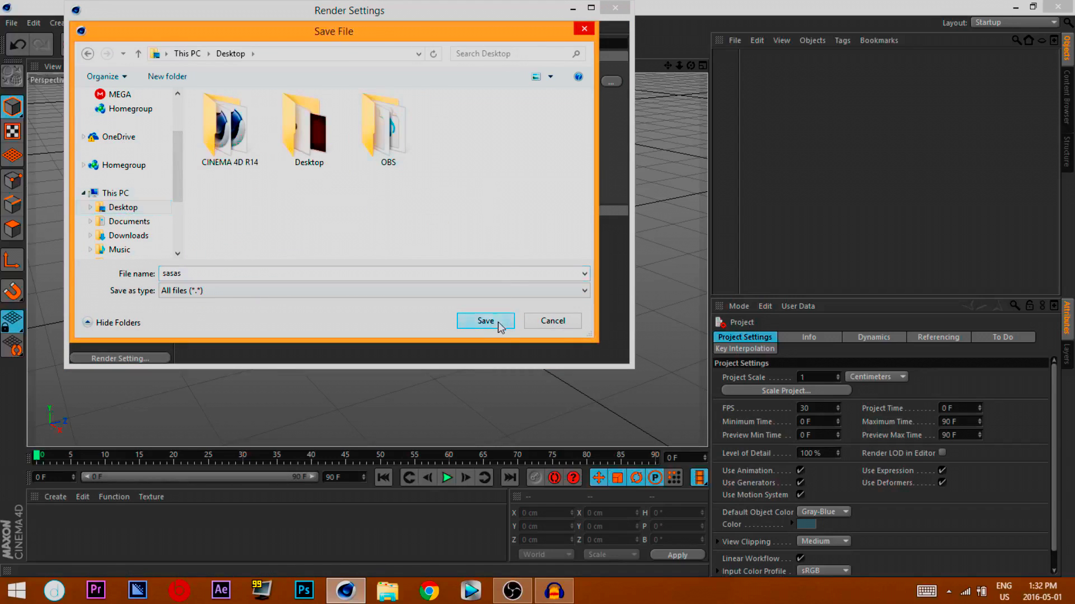
Set the render's anti-aliasing to Best with the Gauss (Animation) filter and close the render settings
{"action": "left_click", "coordinate": [114, 81]}
{"action": "left_click", "coordinate": [126, 93]}
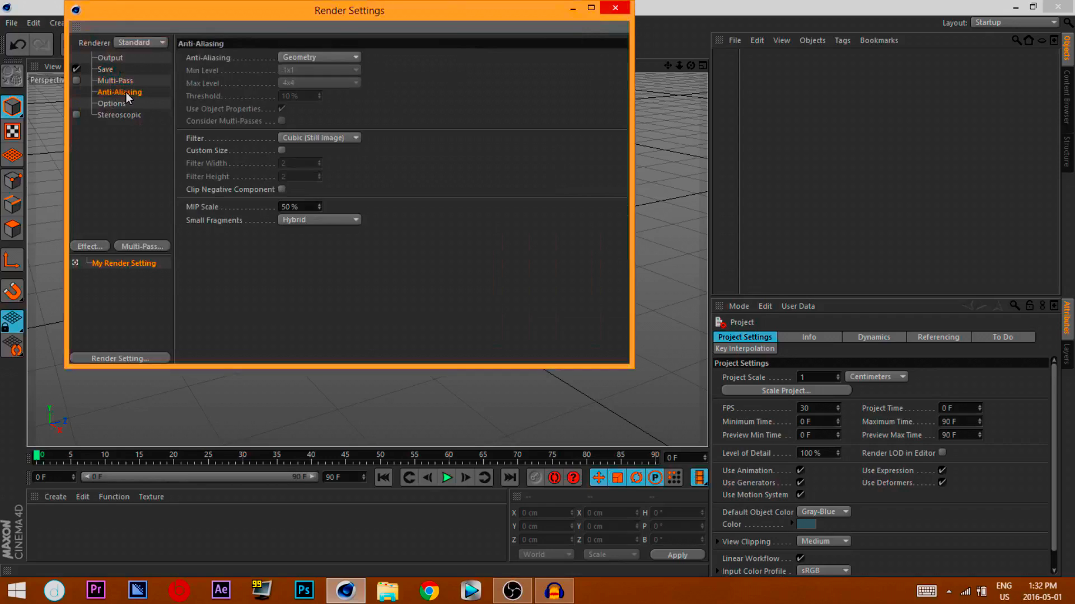
{"action": "left_click", "coordinate": [308, 57]}
{"action": "left_click", "coordinate": [300, 90]}
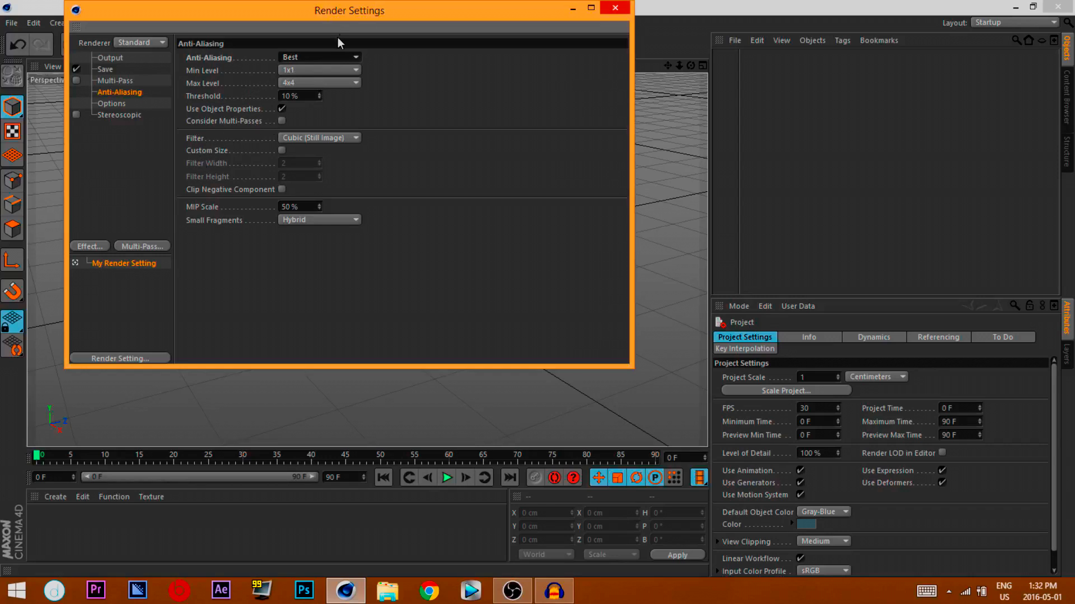
{"action": "left_click", "coordinate": [316, 140]}
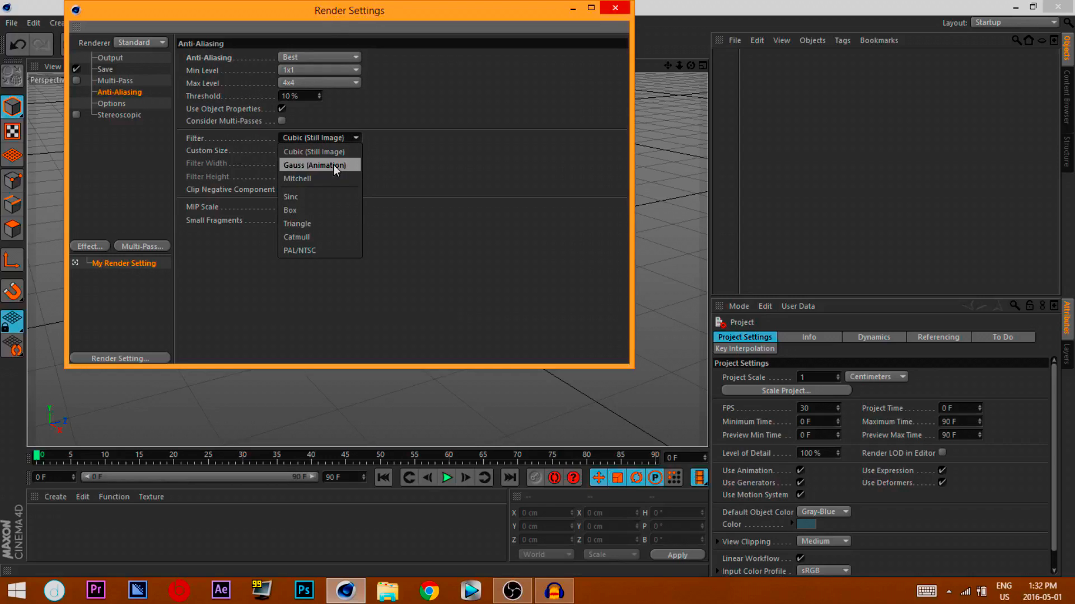
{"action": "left_click", "coordinate": [334, 165]}
{"action": "left_click", "coordinate": [106, 104]}
{"action": "left_click", "coordinate": [113, 114]}
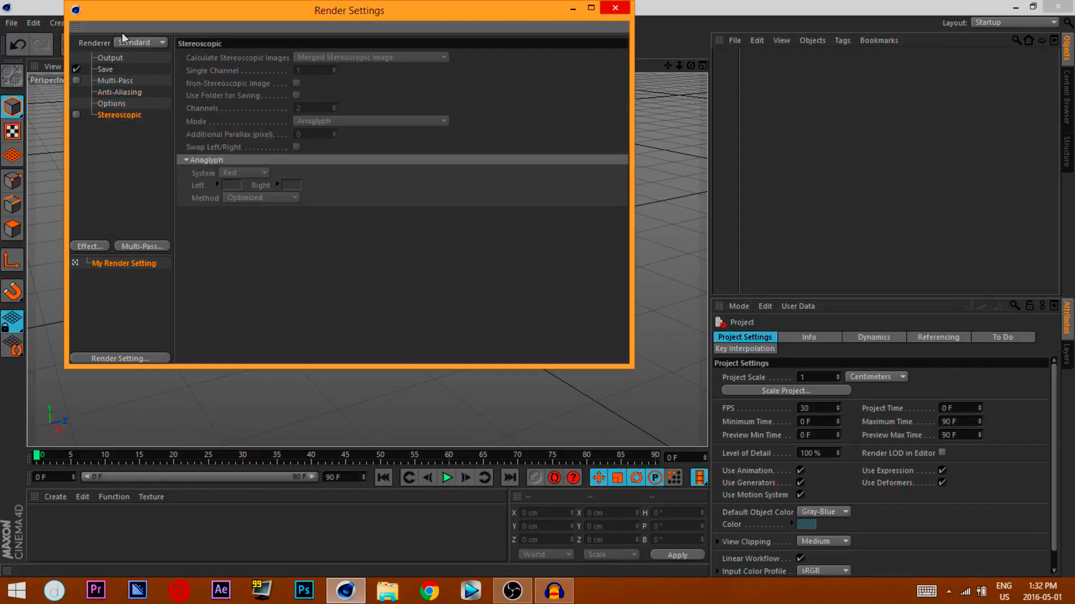
{"action": "left_click", "coordinate": [109, 58]}
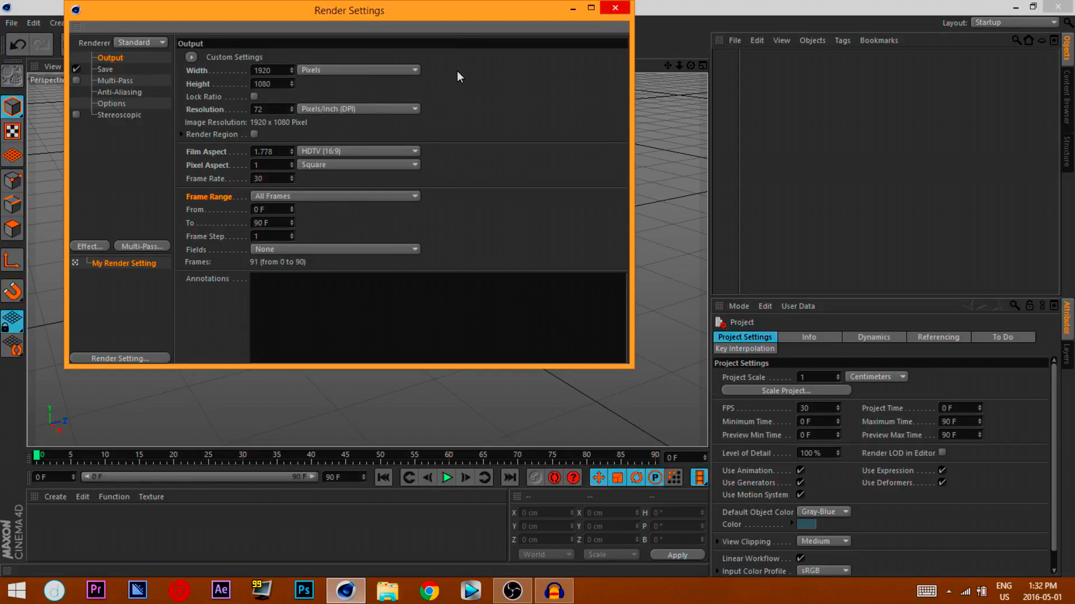
{"action": "left_click", "coordinate": [615, 8]}
{"action": "left_click_drag", "start_coordinate": [690, 65], "coordinate": [1011, 65]}
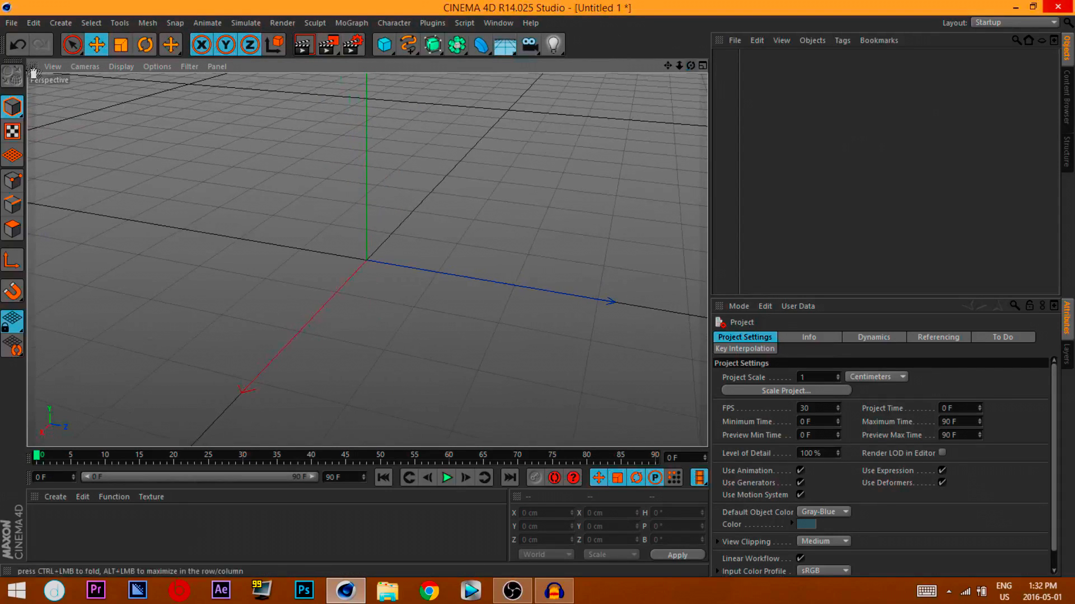
{"action": "left_click_drag", "start_coordinate": [689, 67], "coordinate": [663, 65]}
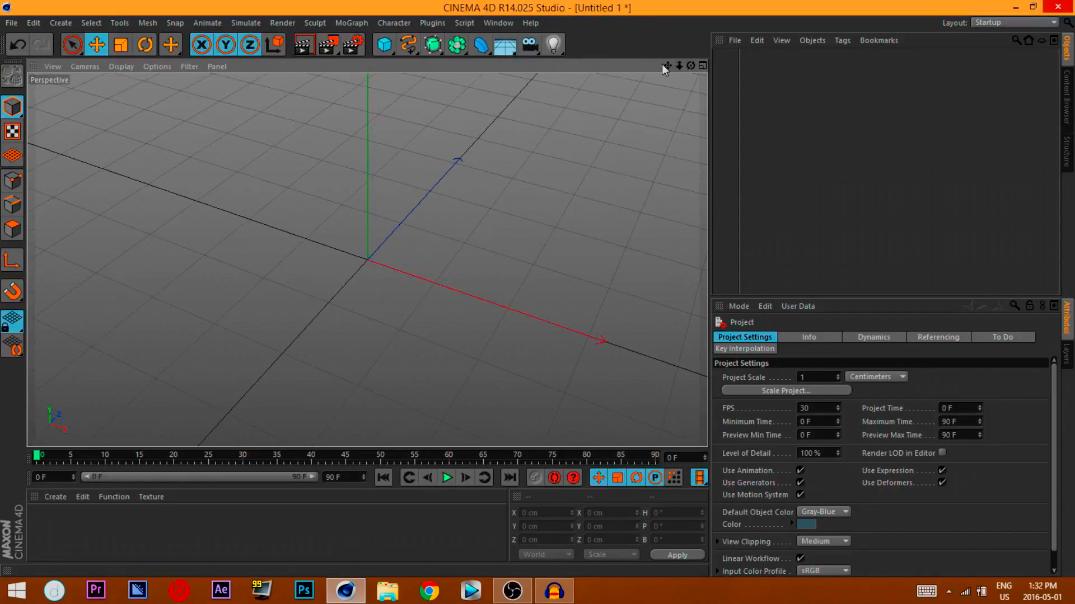
{"action": "left_click", "coordinate": [352, 22]}
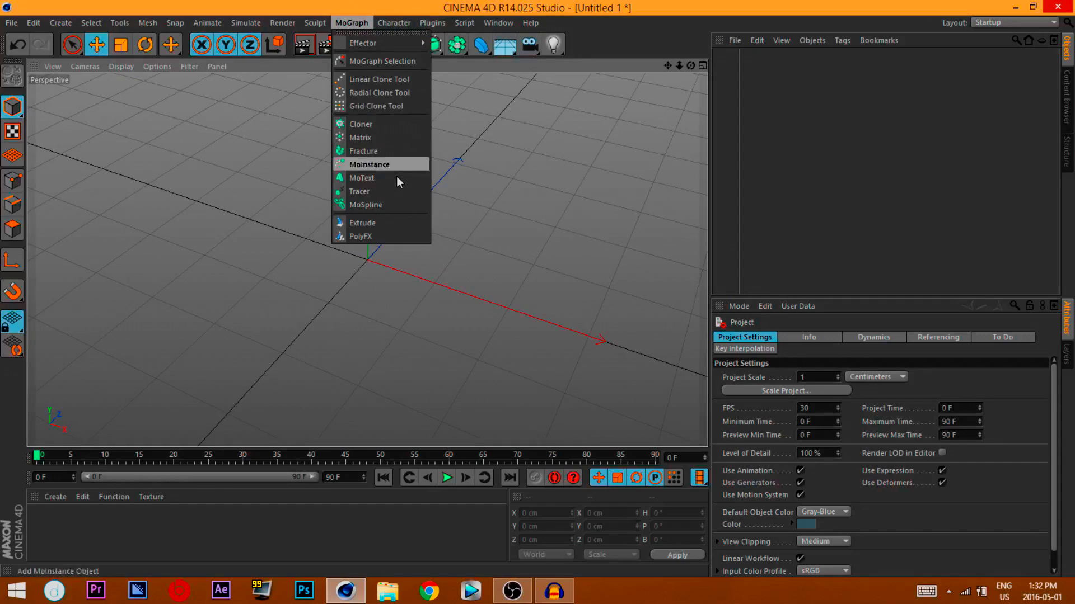
{"action": "left_click", "coordinate": [167, 190]}
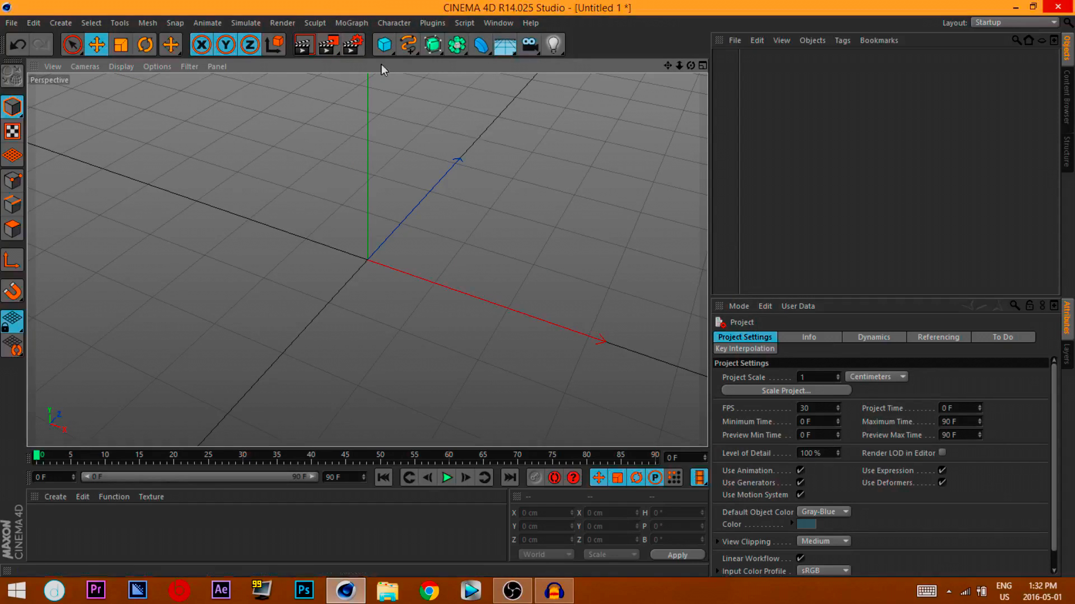
{"action": "left_click", "coordinate": [391, 50]}
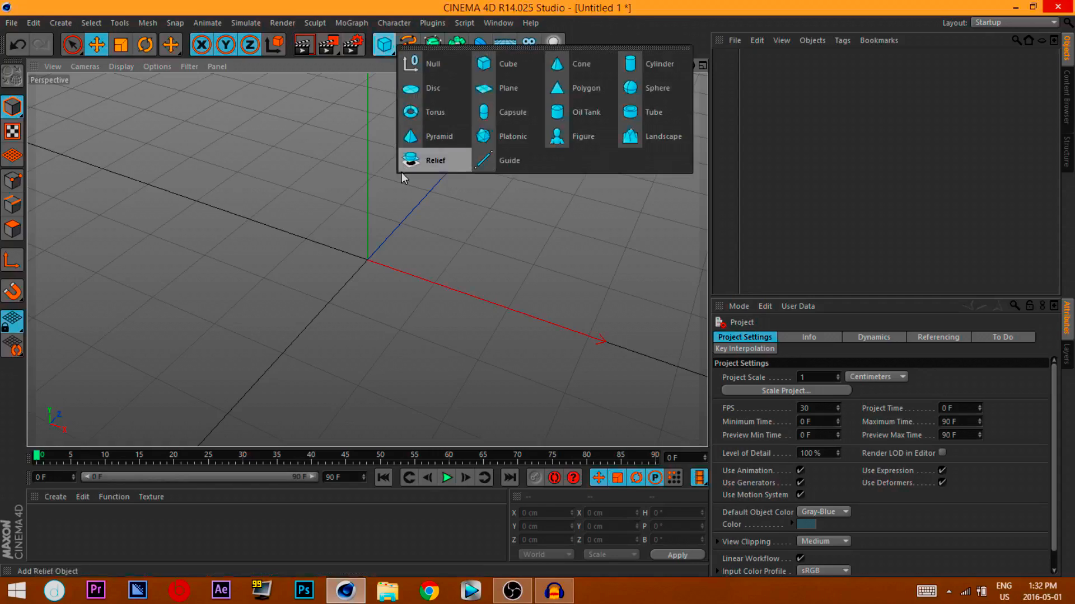
{"action": "left_click", "coordinate": [171, 214]}
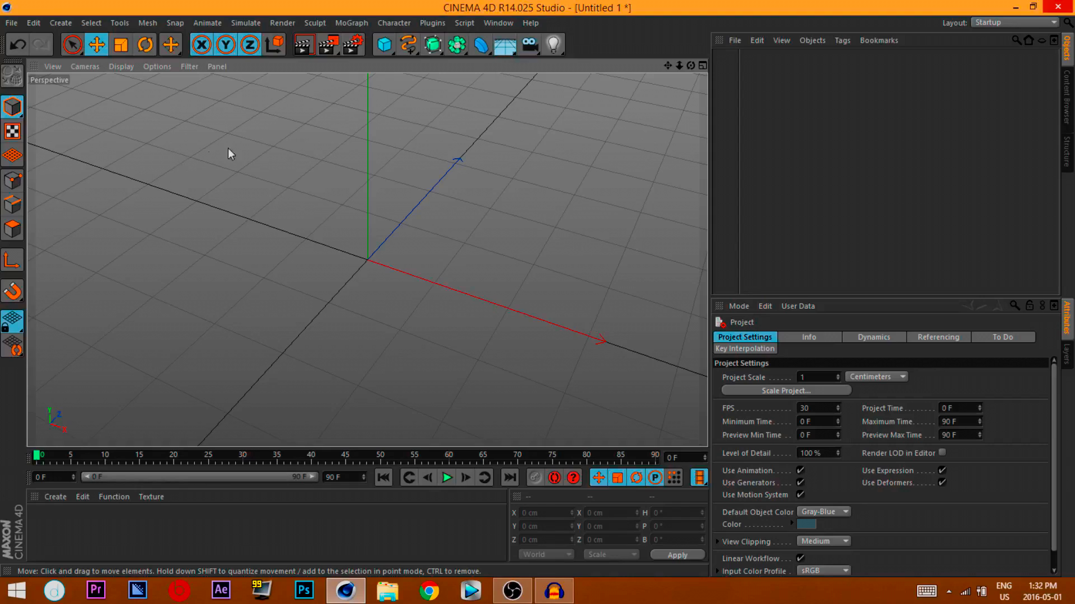
Add a MoText object to the scene and change its text to "Name"
{"action": "left_click", "coordinate": [353, 26]}
{"action": "left_click", "coordinate": [378, 178]}
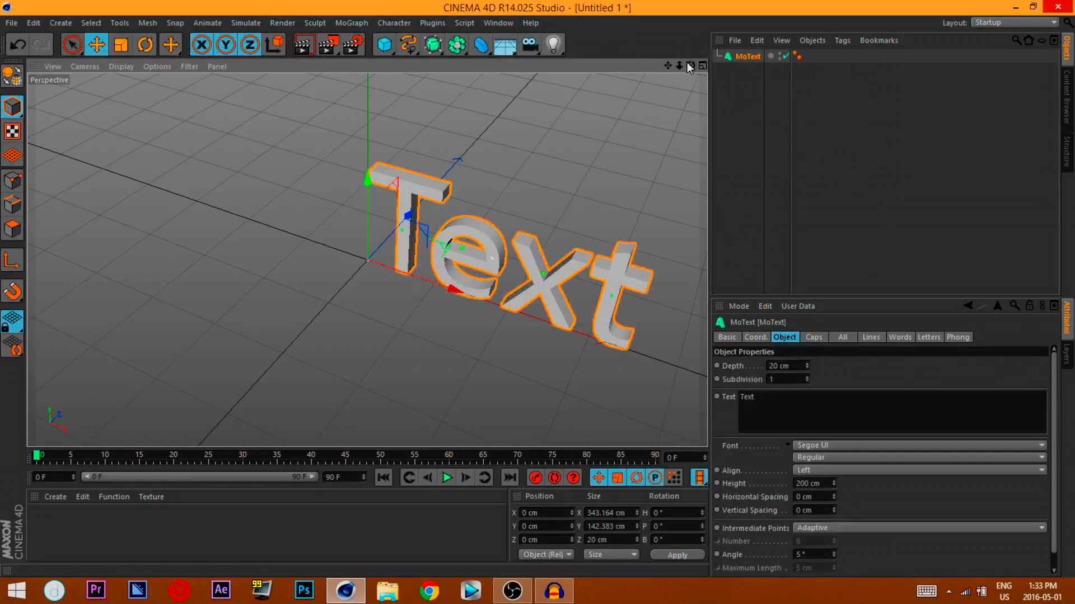
{"action": "mouse_move", "coordinate": [690, 66]}
{"action": "left_mouse_down"}
{"action": "mouse_move", "coordinate": [602, 69]}
{"action": "mouse_move", "coordinate": [577, 22]}
{"action": "mouse_move", "coordinate": [594, 25]}
{"action": "mouse_move", "coordinate": [621, 70]}
{"action": "mouse_move", "coordinate": [595, 129]}
{"action": "mouse_move", "coordinate": [644, 67]}
{"action": "mouse_move", "coordinate": [616, 112]}
{"action": "mouse_move", "coordinate": [660, 89]}
{"action": "mouse_move", "coordinate": [672, 62]}
{"action": "left_mouse_up"}
{"action": "left_click_drag", "start_coordinate": [366, 260], "coordinate": [367, 260], "text": "alt"}
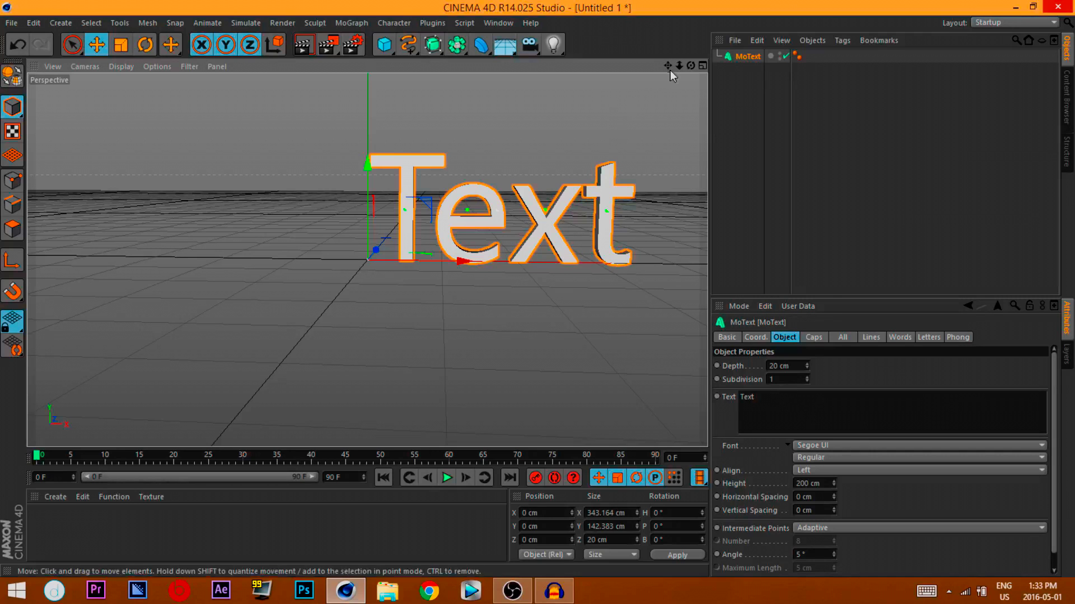
{"action": "left_click_drag", "start_coordinate": [691, 65], "coordinate": [366, 260]}
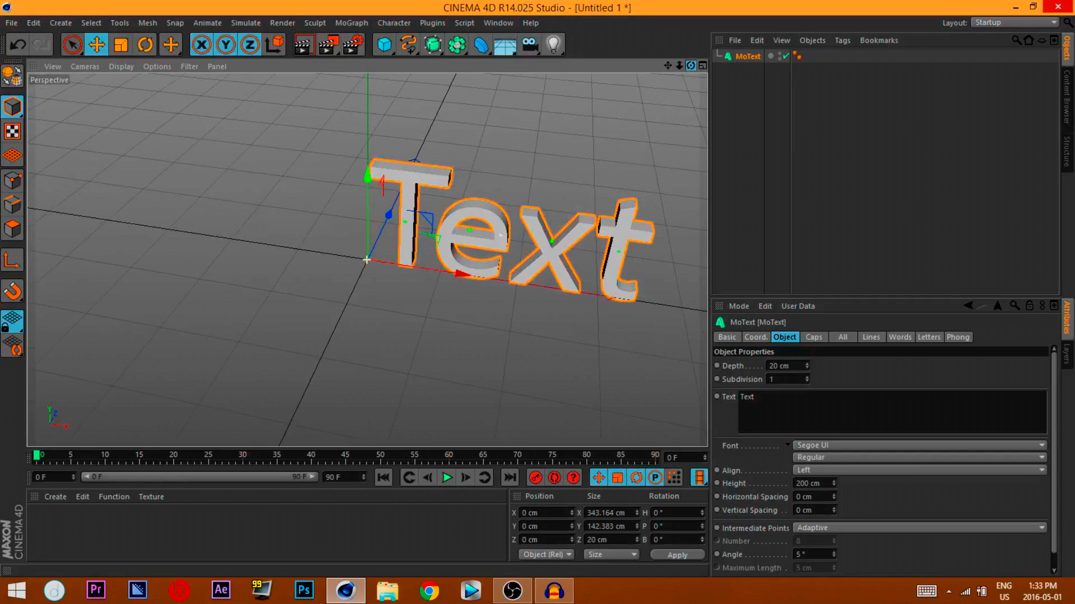
{"action": "left_click_drag", "start_coordinate": [366, 260], "coordinate": [366, 260]}
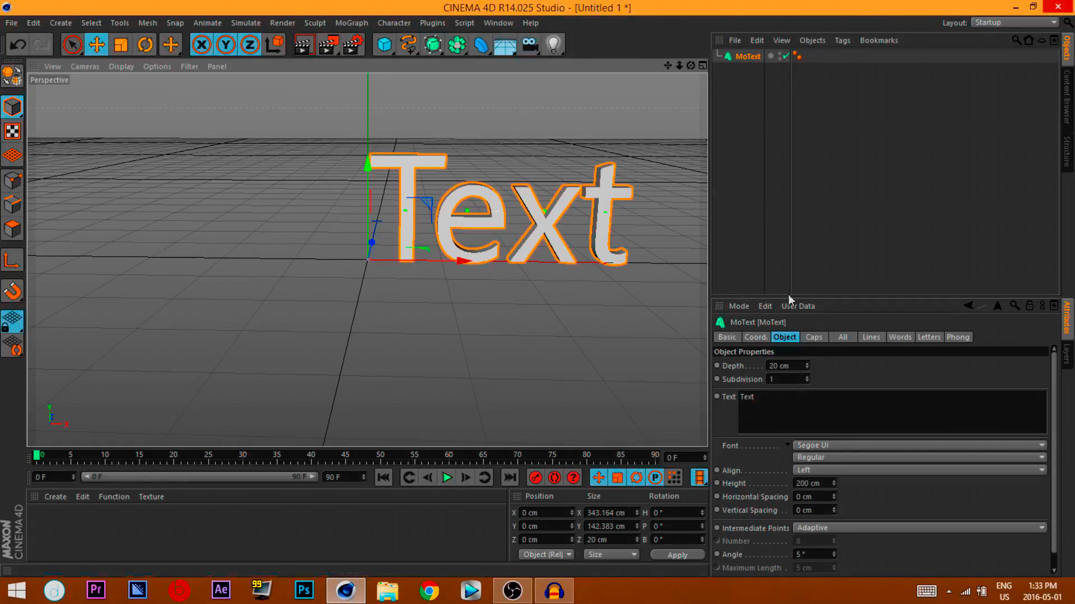
{"action": "left_click_drag", "start_coordinate": [825, 398], "coordinate": [712, 402]}
{"action": "type", "text": "Name"}
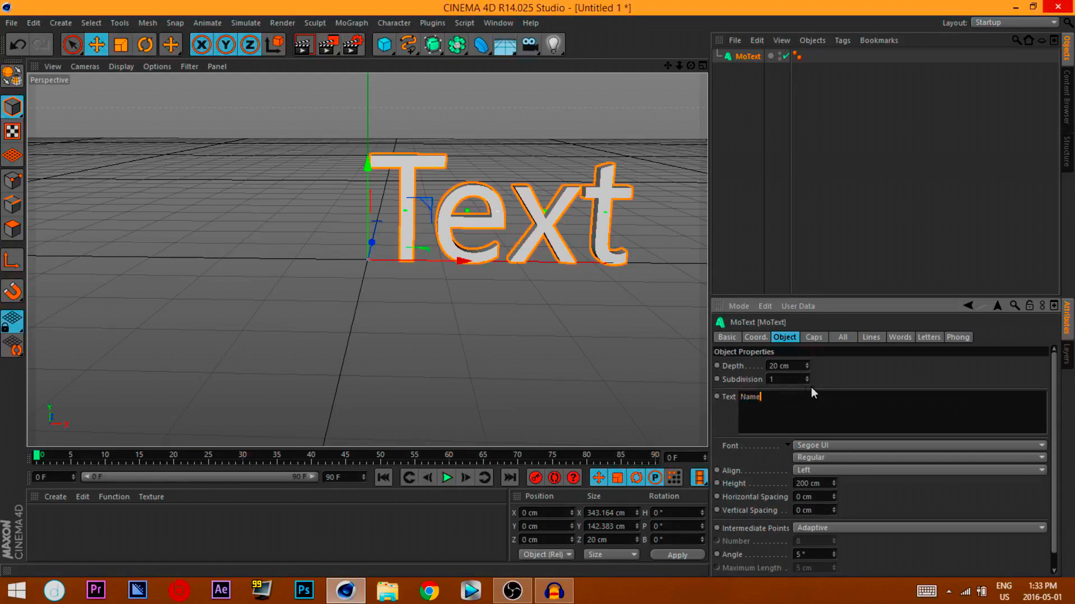
{"action": "left_click", "coordinate": [822, 358]}
Set the MoText object's depth to 35 cm and its subdivision to 12
{"action": "left_click_drag", "start_coordinate": [679, 65], "coordinate": [678, 64]}
{"action": "left_click", "coordinate": [787, 366]}
{"action": "type", "text": "35"}
{"action": "key", "text": "Return"}
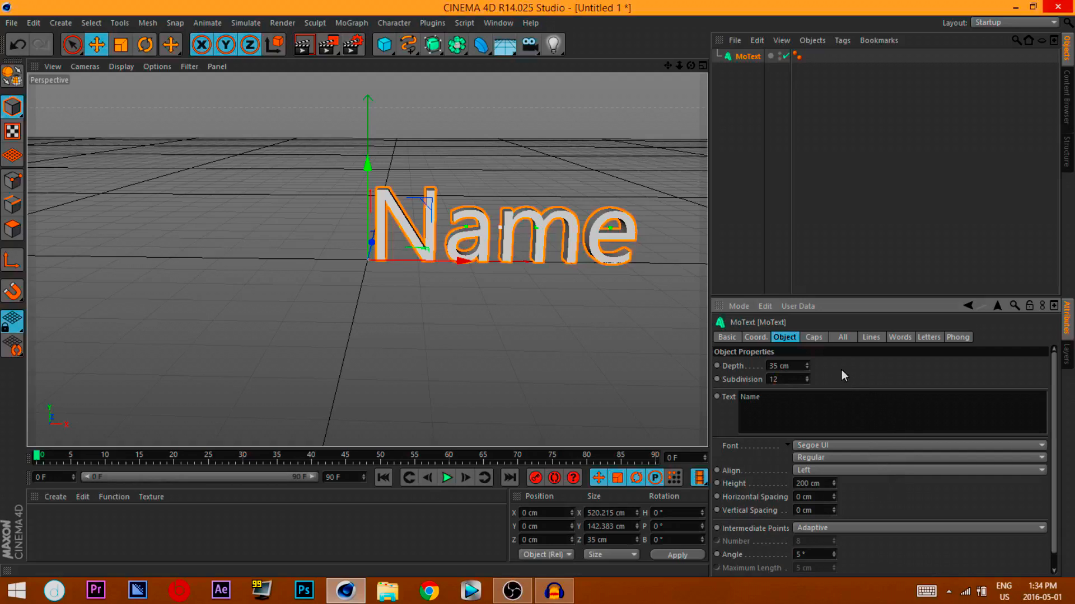
Change the MoText object's font to "! PEPSI !"
{"action": "left_click", "coordinate": [829, 445]}
{"action": "scroll", "coordinate": [879, 367], "scroll_direction": "up", "scroll_amount": 10}
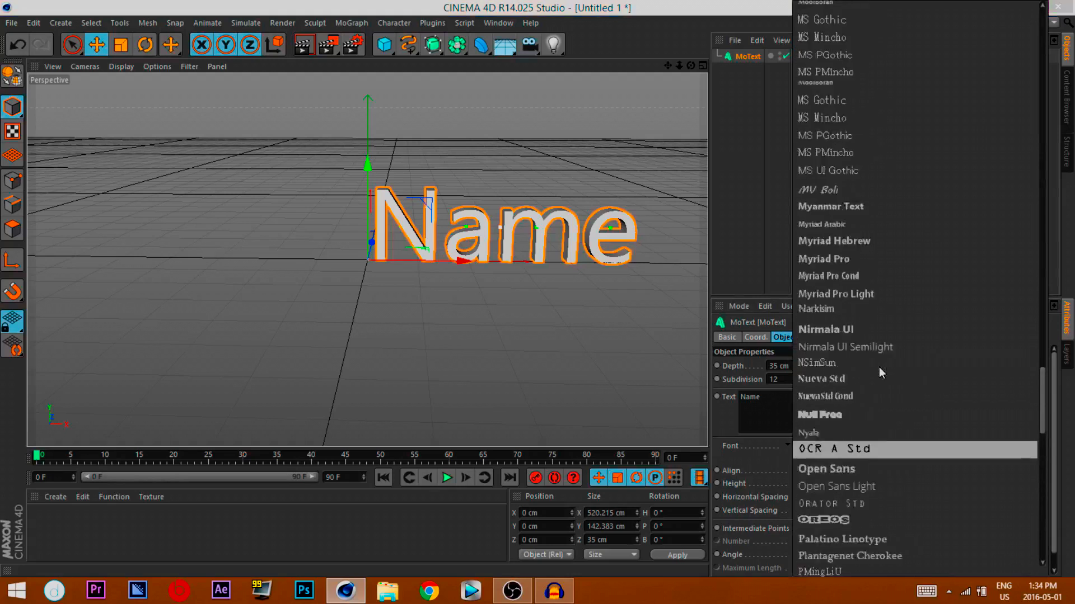
{"action": "scroll", "coordinate": [878, 368], "scroll_direction": "up", "scroll_amount": 20}
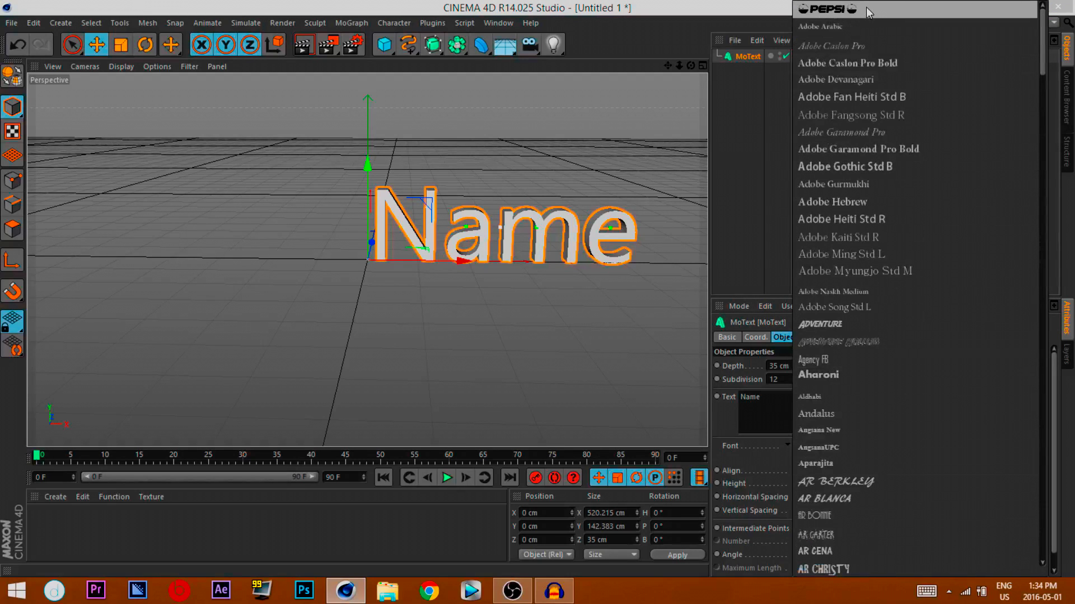
{"action": "left_click", "coordinate": [866, 9]}
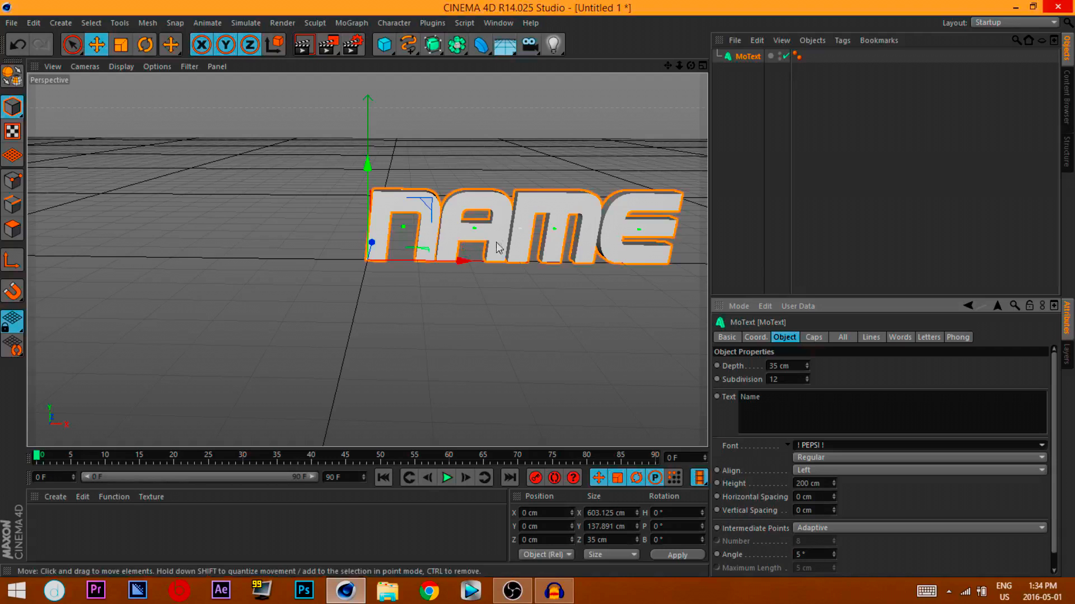
{"action": "left_click", "coordinate": [1012, 6]}
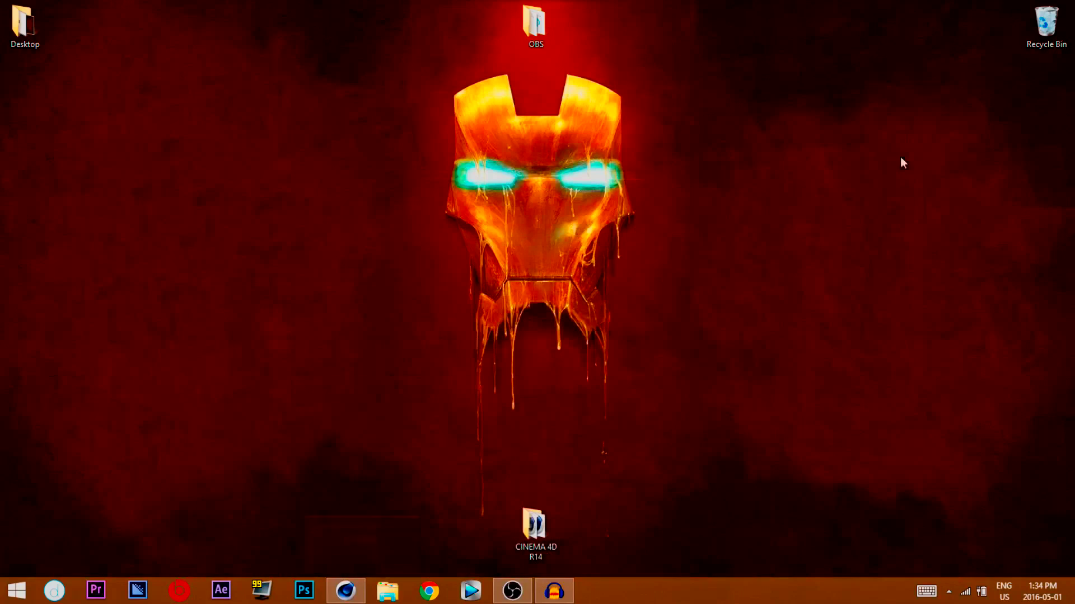
{"action": "left_click_drag", "start_coordinate": [406, 61], "coordinate": [561, 197]}
{"action": "left_click_drag", "start_coordinate": [359, 592], "coordinate": [599, 592]}
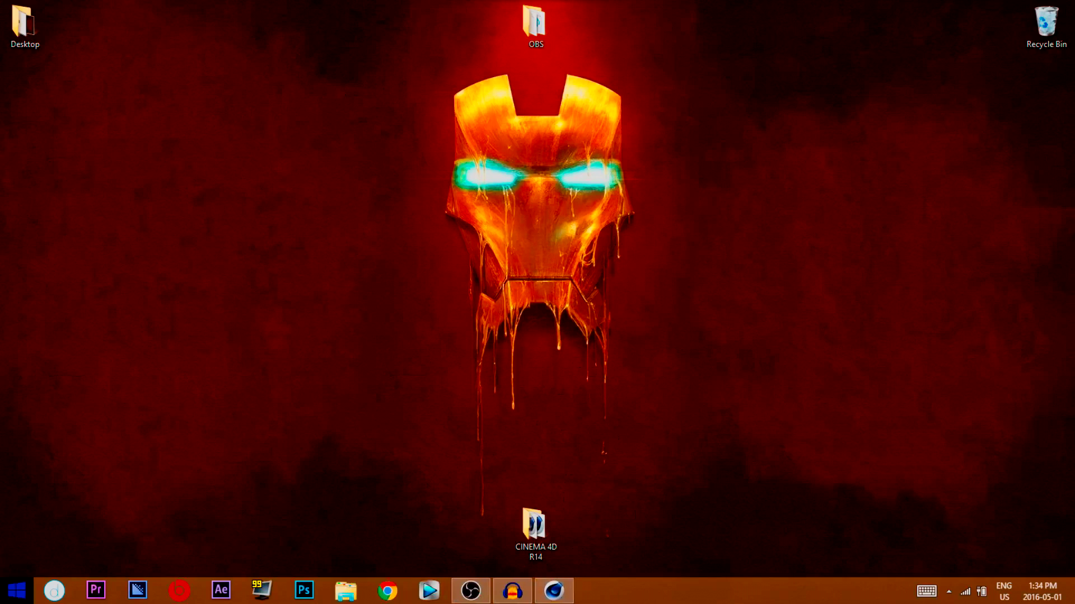
{"action": "left_click_drag", "start_coordinate": [364, 20], "coordinate": [423, 233]}
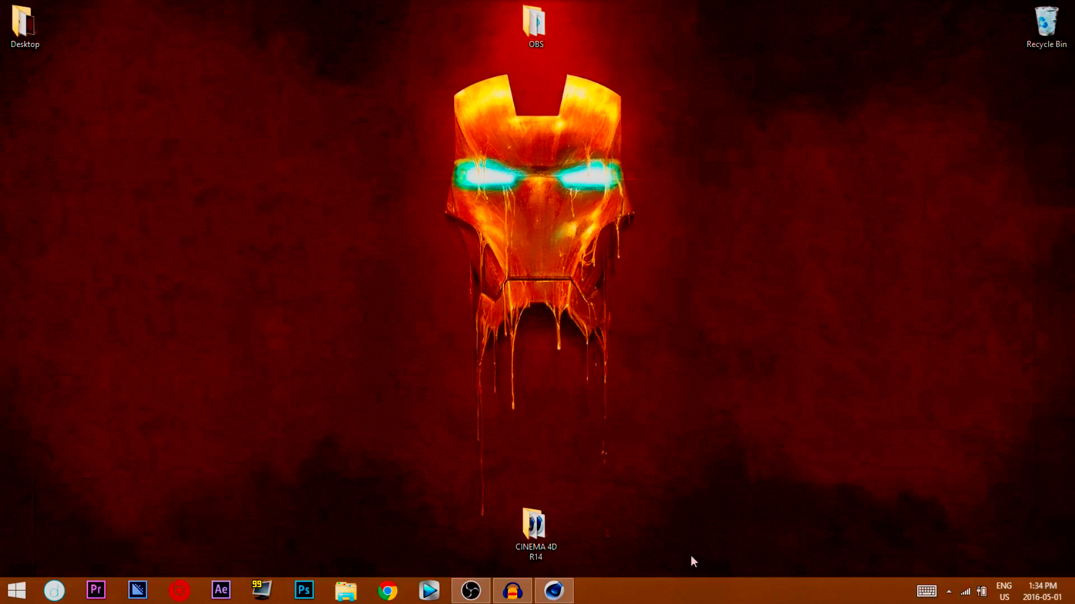
{"action": "left_click", "coordinate": [554, 590]}
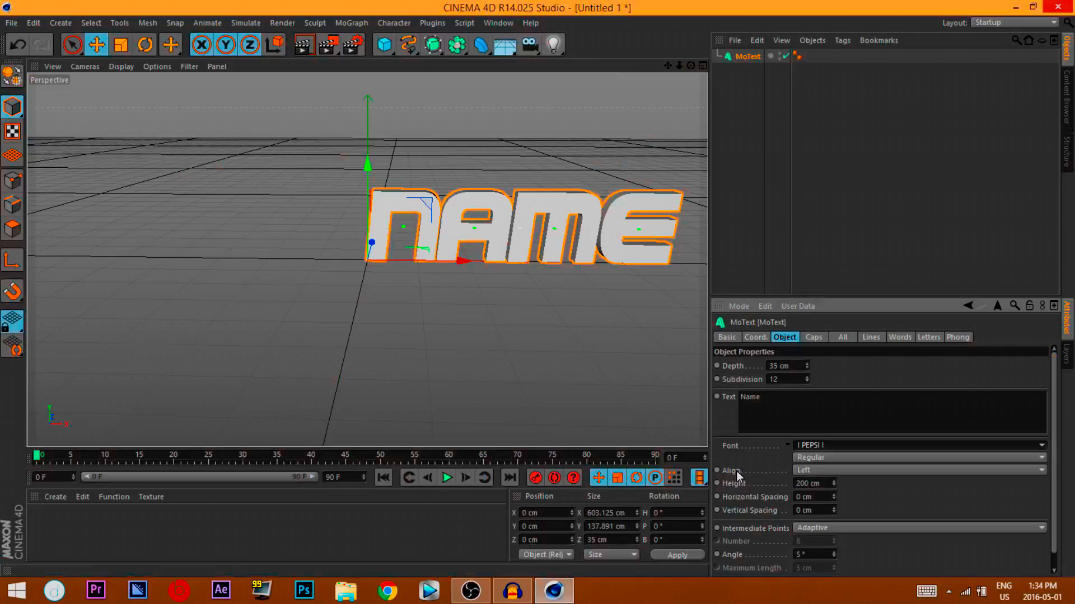
Set the MoText alignment to Middle and change both its start and end caps to Fillet Cap
{"action": "left_click", "coordinate": [814, 471]}
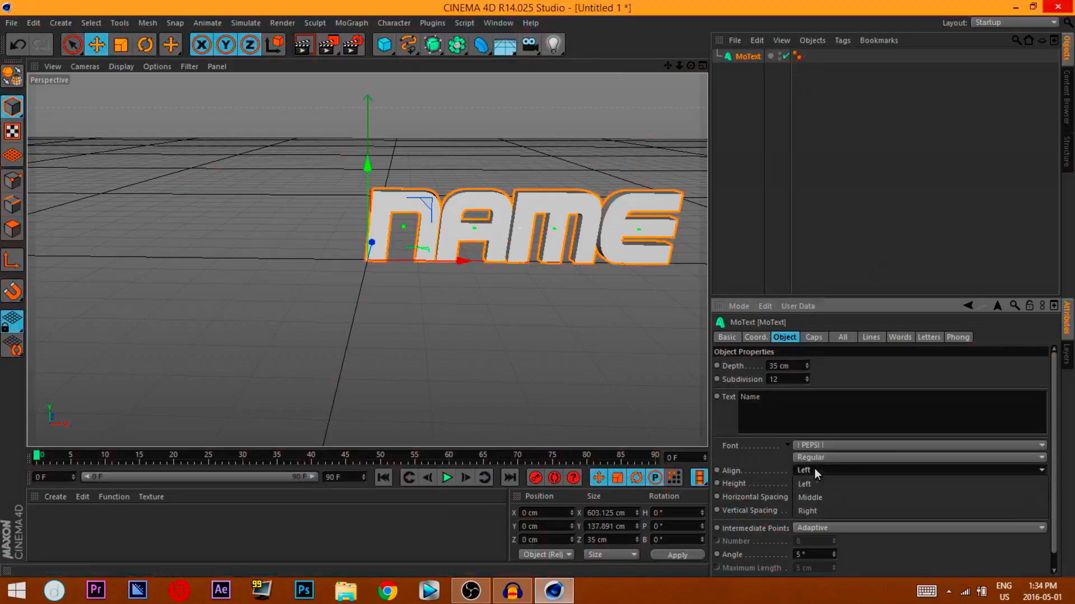
{"action": "left_click", "coordinate": [820, 484]}
{"action": "left_click", "coordinate": [812, 337]}
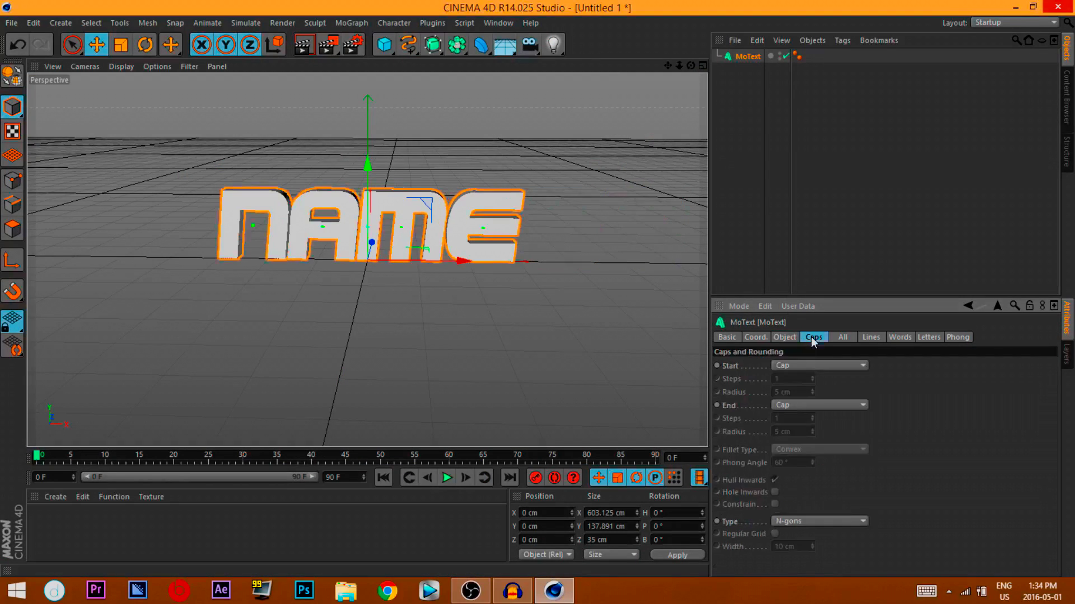
{"action": "left_click", "coordinate": [789, 364]}
{"action": "left_click", "coordinate": [790, 420]}
{"action": "left_click", "coordinate": [794, 405]}
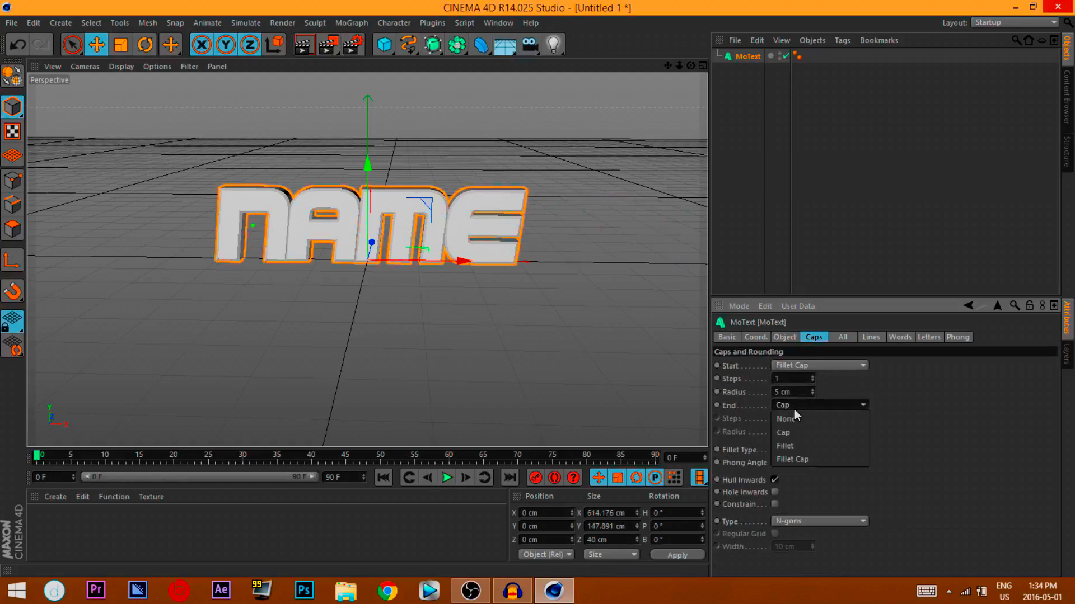
{"action": "left_click", "coordinate": [794, 458]}
Set the fillet radius to 4 cm for both caps and the end cap's steps to 3
{"action": "left_click", "coordinate": [776, 379]}
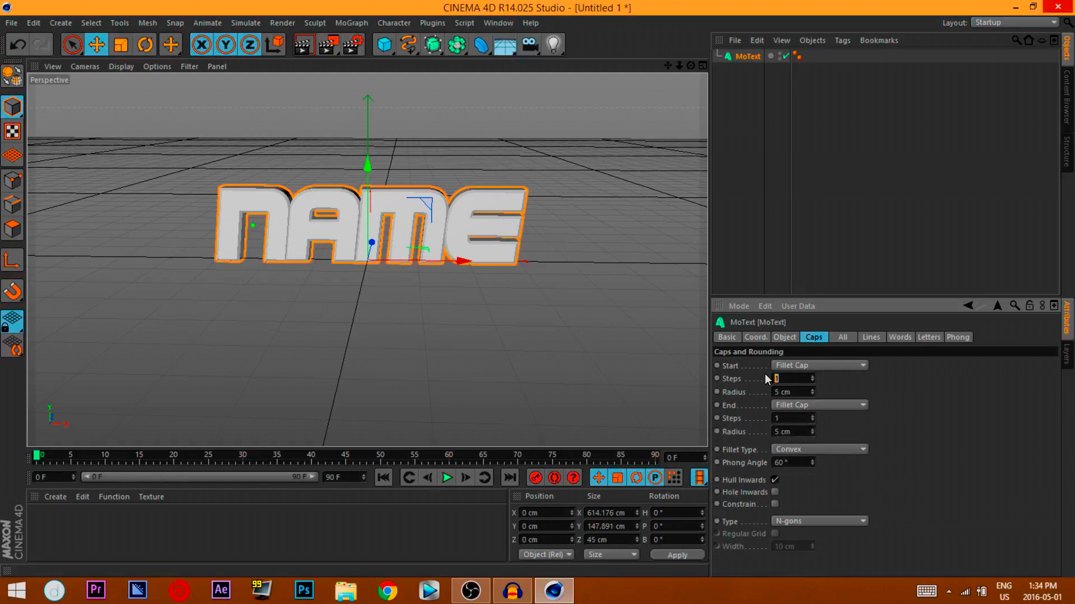
{"action": "left_click_drag", "start_coordinate": [790, 393], "coordinate": [717, 408]}
{"action": "type", "text": "4"}
{"action": "key", "text": "Tab"}
{"action": "type", "text": "3"}
{"action": "key", "text": "Tab"}
{"action": "type", "text": "4"}
{"action": "key", "text": "Return"}
{"action": "left_click", "coordinate": [786, 337]}
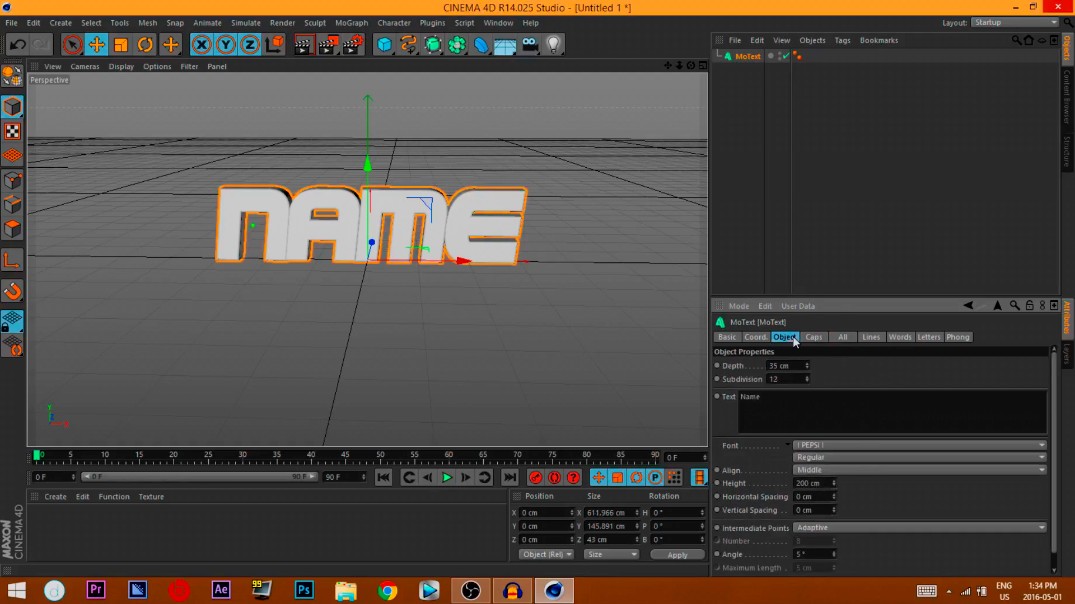
Inspect the extruded title and its rounded edges from several angles
{"action": "left_click_drag", "start_coordinate": [691, 66], "coordinate": [710, 17]}
{"action": "mouse_move", "coordinate": [702, 84]}
{"action": "left_mouse_down"}
{"action": "mouse_move", "coordinate": [686, 79]}
{"action": "mouse_move", "coordinate": [706, 76]}
{"action": "mouse_move", "coordinate": [689, 68]}
{"action": "left_mouse_up"}
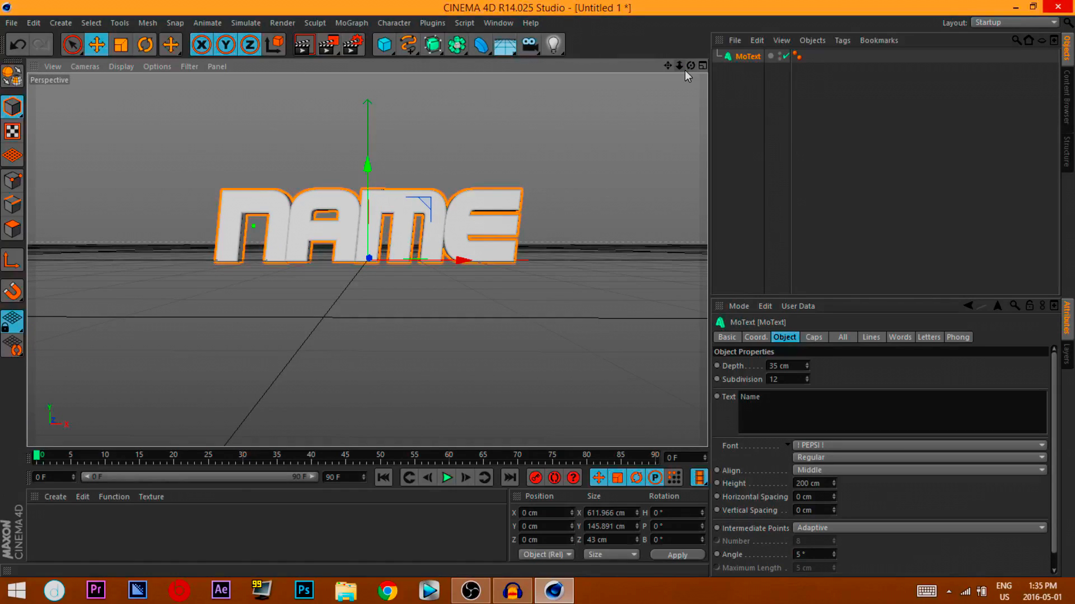
{"action": "left_click_drag", "start_coordinate": [690, 66], "coordinate": [685, 98]}
{"action": "left_click_drag", "start_coordinate": [565, 95], "coordinate": [687, 65]}
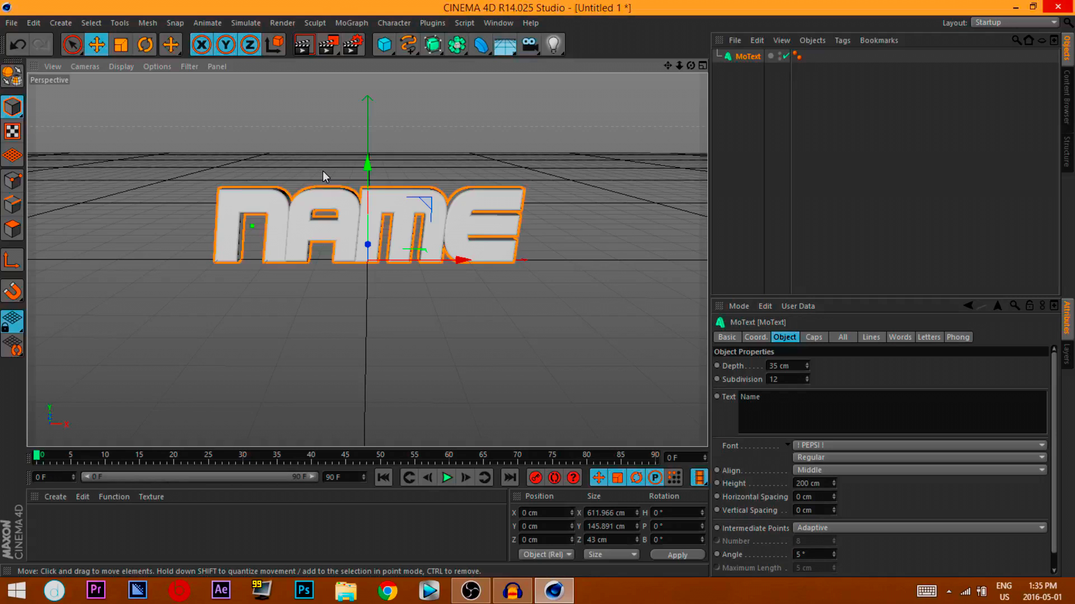
{"action": "left_click_drag", "start_coordinate": [691, 65], "coordinate": [588, 106]}
{"action": "left_click_drag", "start_coordinate": [487, 121], "coordinate": [482, 212]}
{"action": "left_click_drag", "start_coordinate": [274, 225], "coordinate": [257, 246]}
{"action": "mouse_move", "coordinate": [691, 66]}
{"action": "left_mouse_down"}
{"action": "mouse_move", "coordinate": [691, 34]}
{"action": "mouse_move", "coordinate": [690, 89]}
{"action": "mouse_move", "coordinate": [690, 75]}
{"action": "left_mouse_up"}
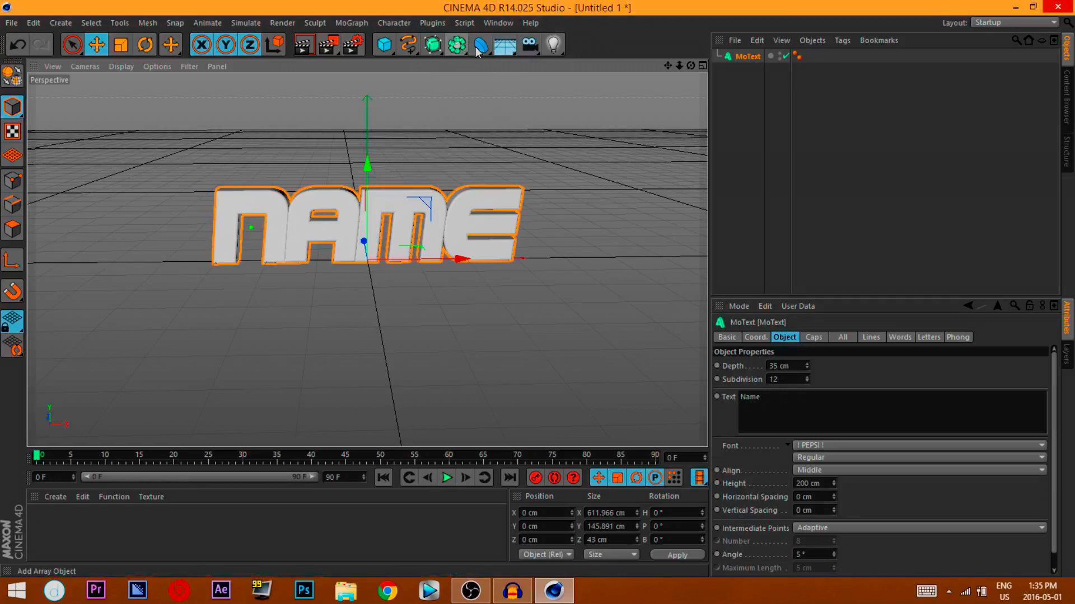
Add a Null object and make the MoText object its child
{"action": "left_click", "coordinate": [425, 47]}
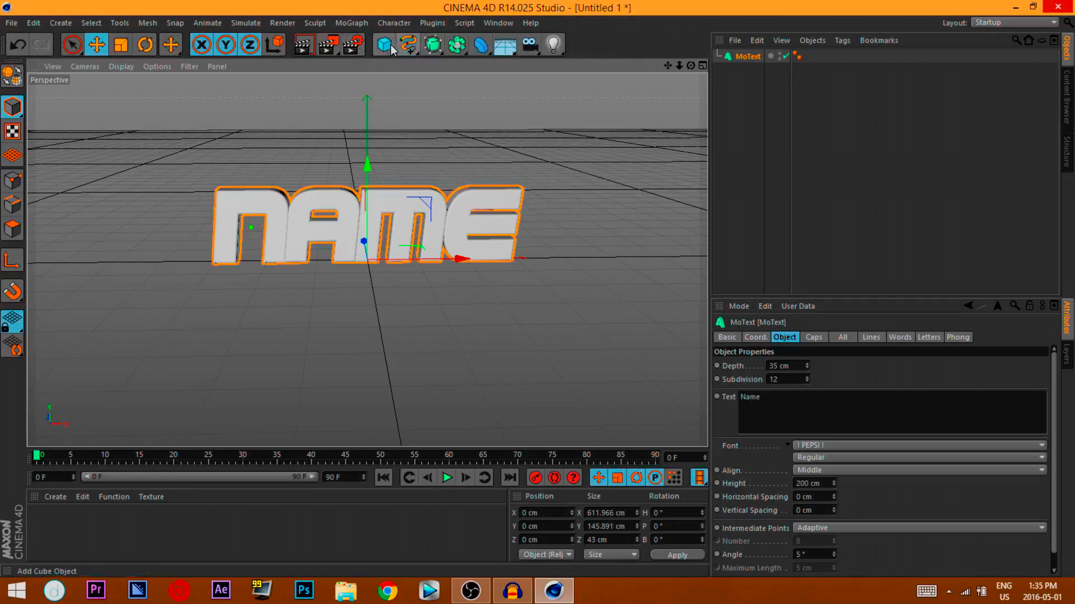
{"action": "left_click", "coordinate": [386, 46]}
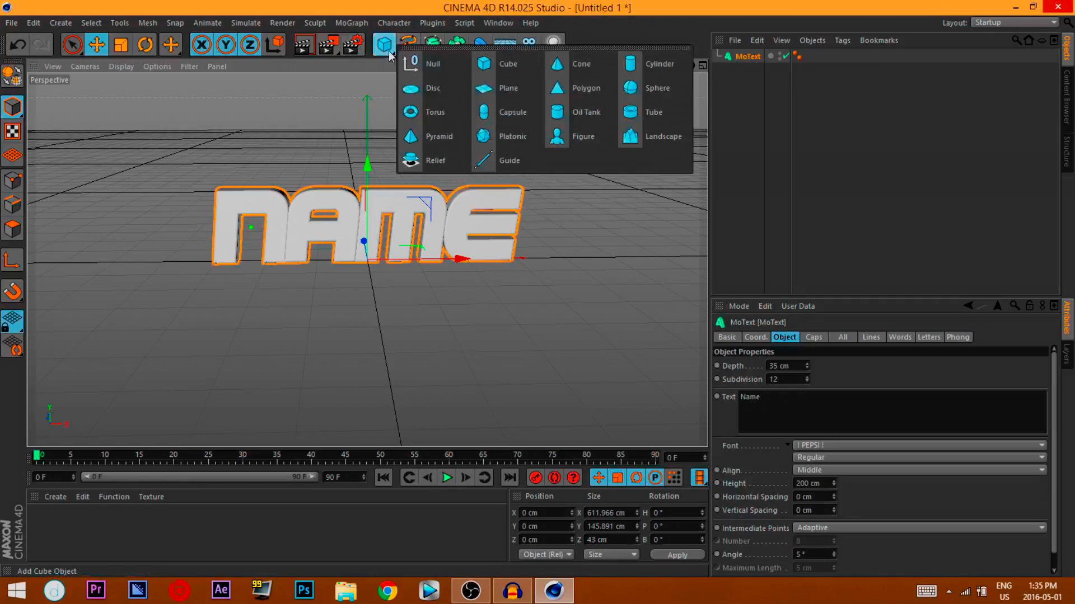
{"action": "left_click", "coordinate": [421, 67]}
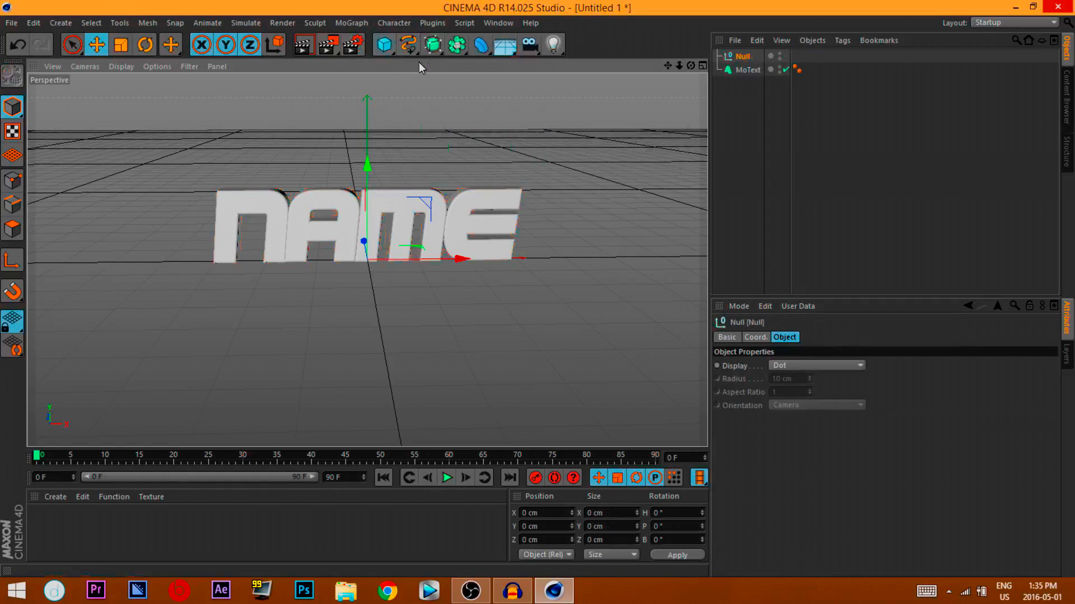
{"action": "left_click_drag", "start_coordinate": [690, 65], "coordinate": [690, 101]}
{"action": "left_click", "coordinate": [741, 70]}
{"action": "left_click_drag", "start_coordinate": [750, 70], "coordinate": [743, 56]}
{"action": "left_click", "coordinate": [761, 96]}
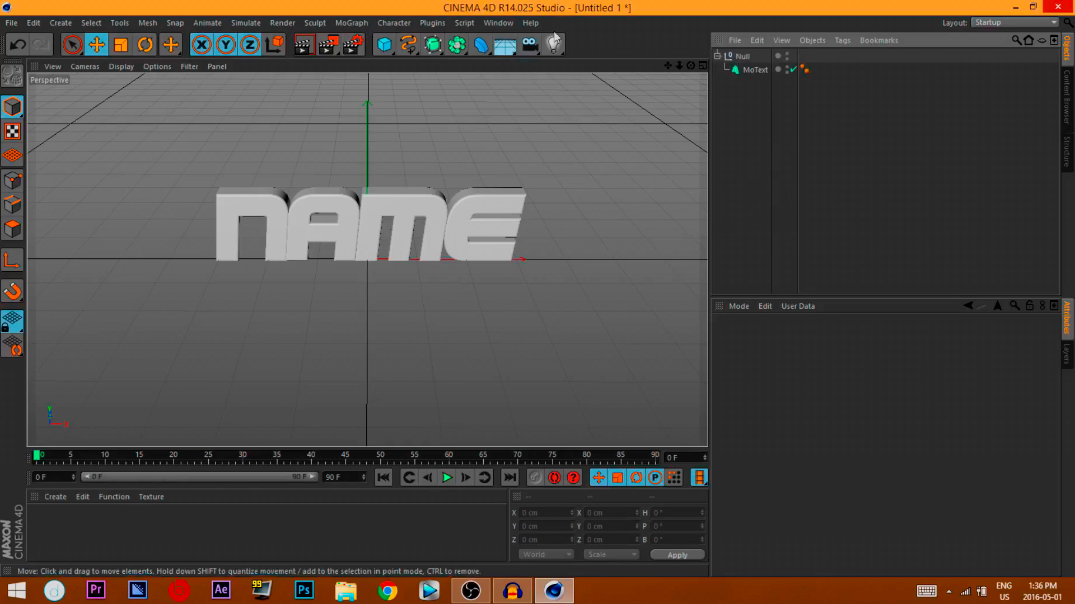
Add a Spline Wrap deformer to the scene, keeping the Null's hierarchy expanded
{"action": "left_click", "coordinate": [480, 46]}
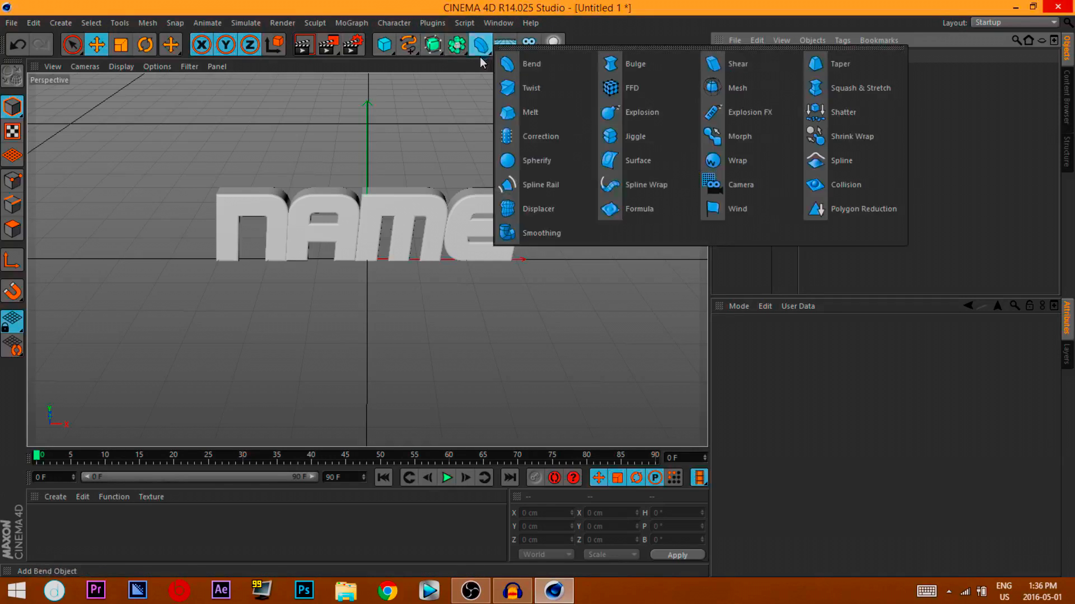
{"action": "left_click", "coordinate": [633, 187]}
{"action": "left_click_drag", "start_coordinate": [682, 65], "coordinate": [742, 96]}
{"action": "left_click", "coordinate": [717, 56]}
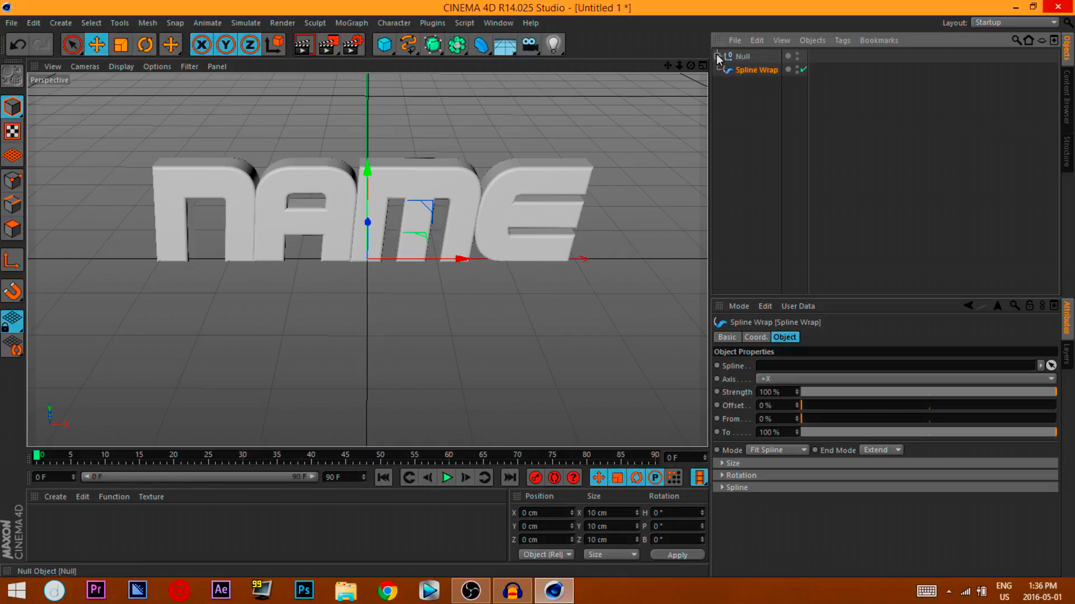
{"action": "left_click", "coordinate": [717, 56]}
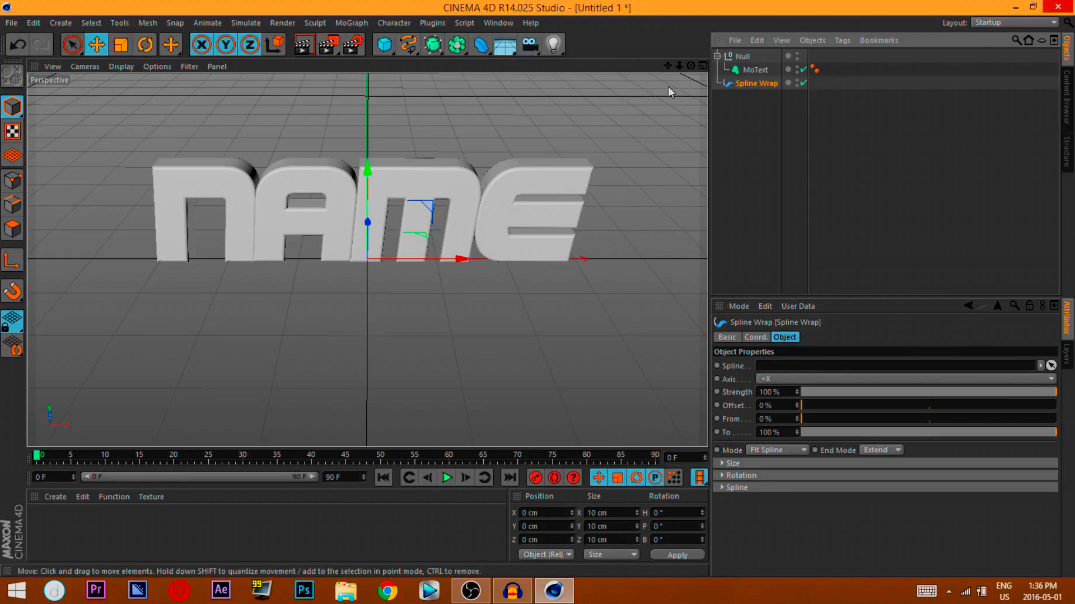
Choose the Akima spline tool and switch to the four-view layout
{"action": "left_click_drag", "start_coordinate": [691, 66], "coordinate": [543, 68]}
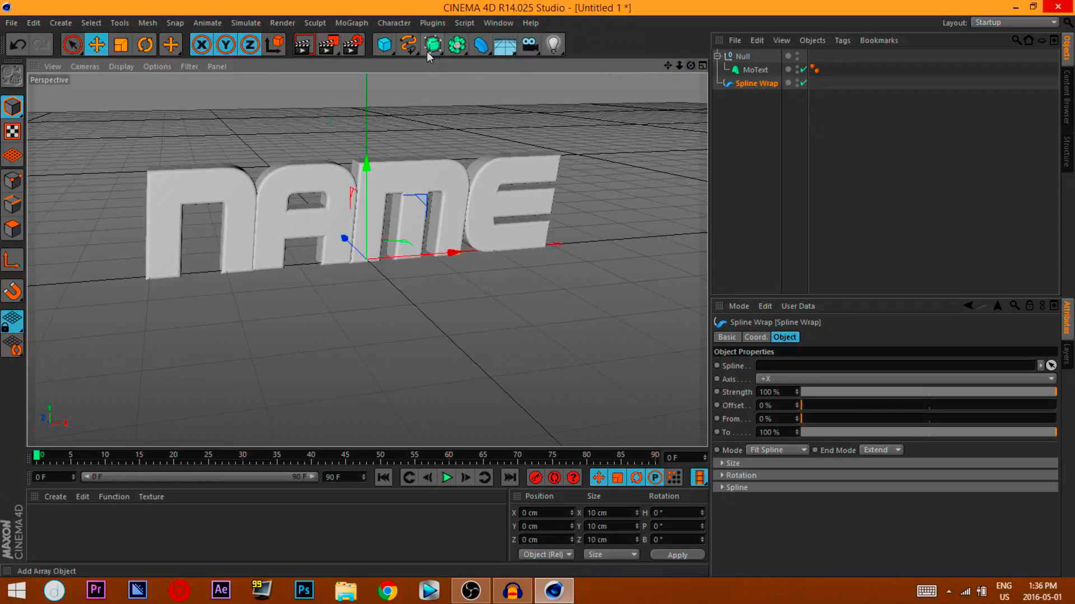
{"action": "left_click", "coordinate": [408, 45]}
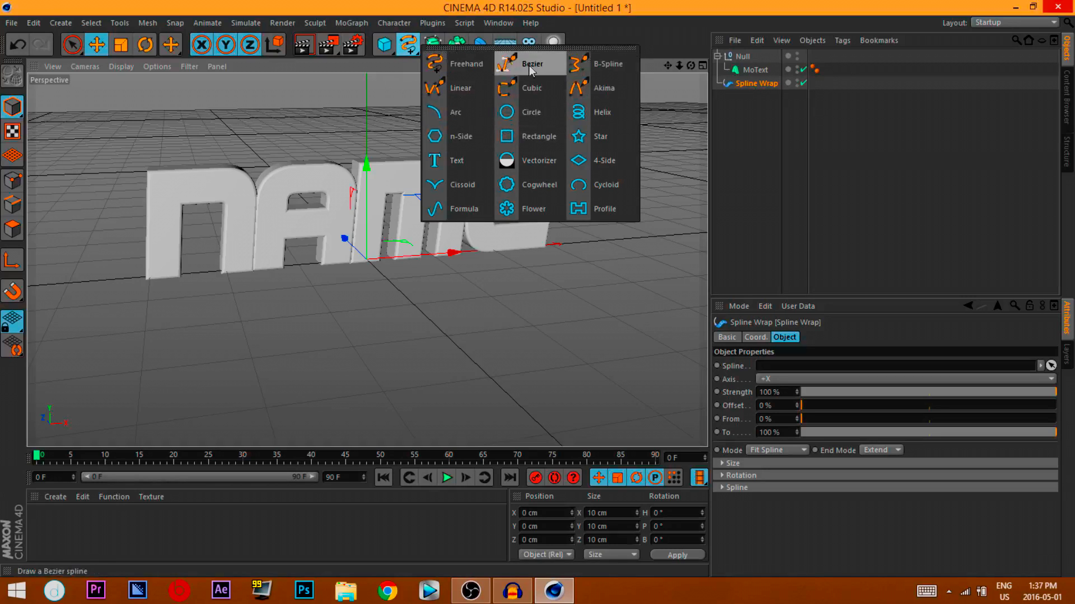
{"action": "left_click", "coordinate": [451, 64]}
{"action": "left_click_drag", "start_coordinate": [407, 44], "coordinate": [590, 90]}
{"action": "left_click", "coordinate": [598, 91]}
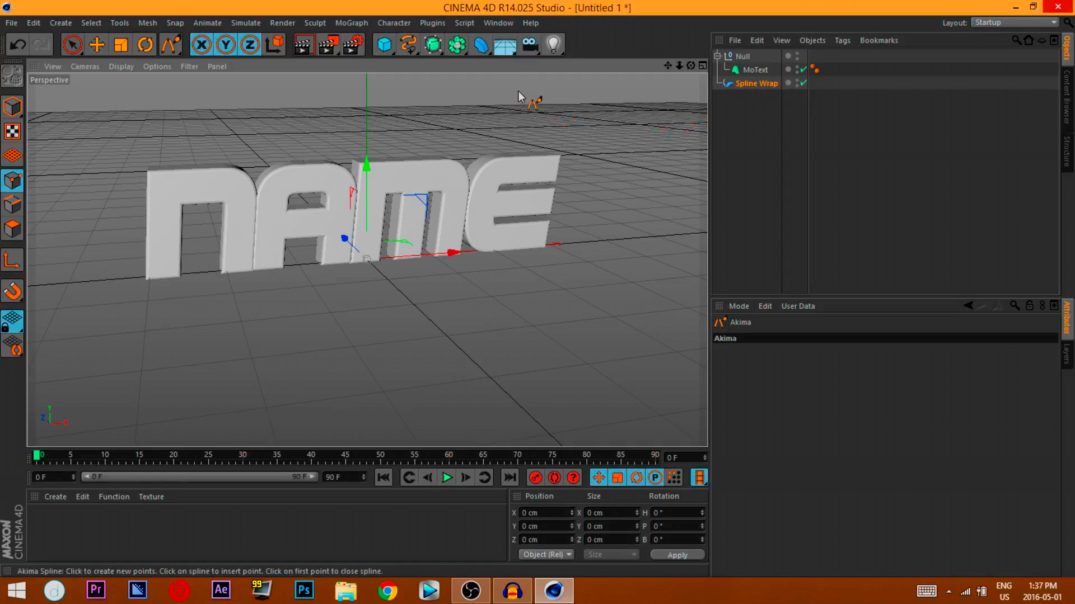
{"action": "left_click_drag", "start_coordinate": [694, 67], "coordinate": [704, 74]}
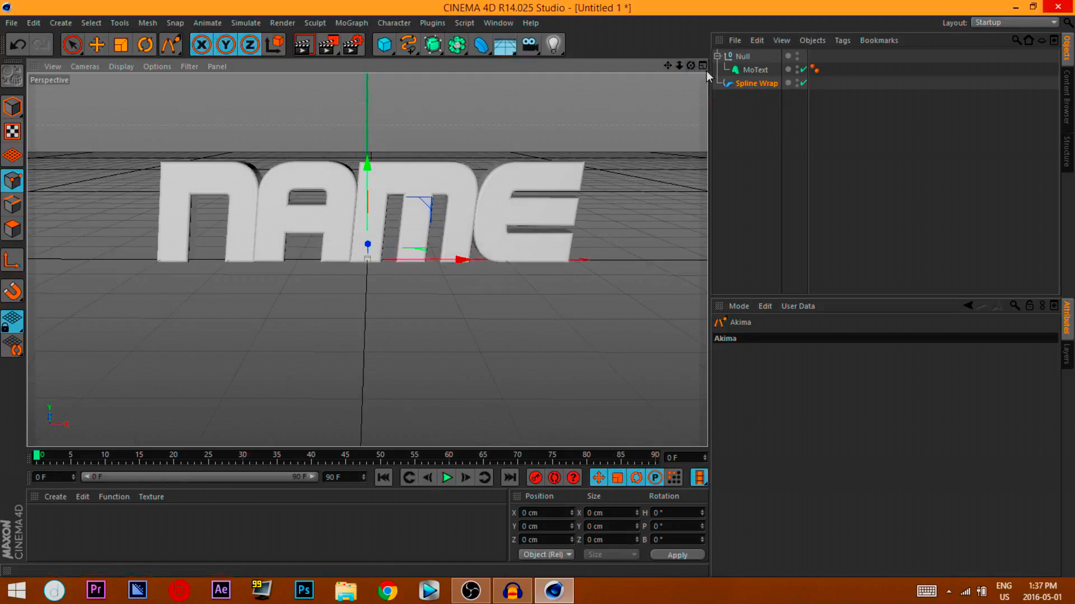
{"action": "left_click", "coordinate": [703, 67]}
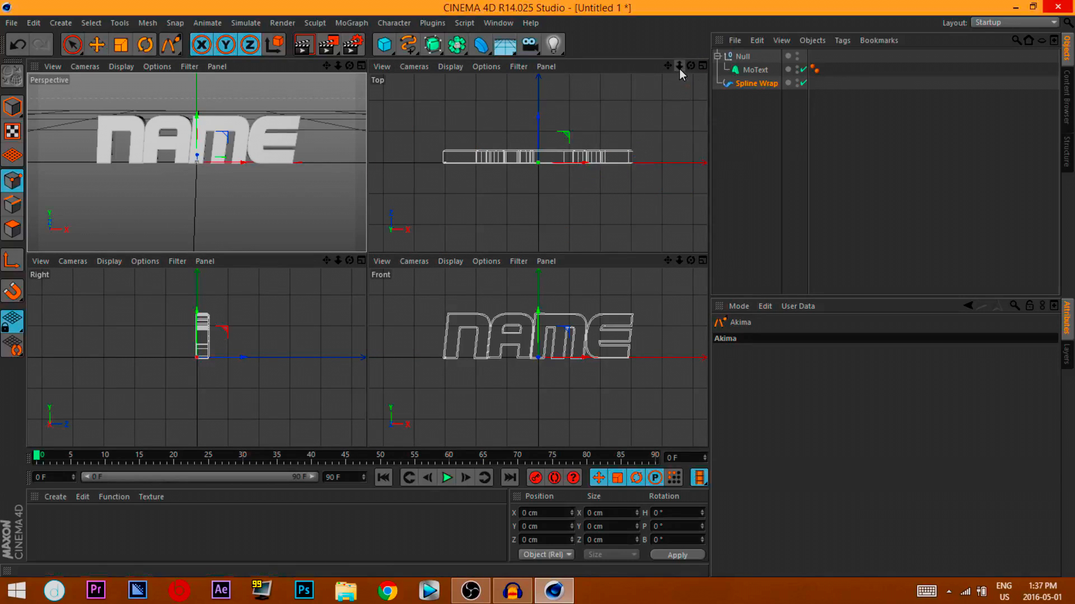
{"action": "left_click_drag", "start_coordinate": [680, 67], "coordinate": [664, 72]}
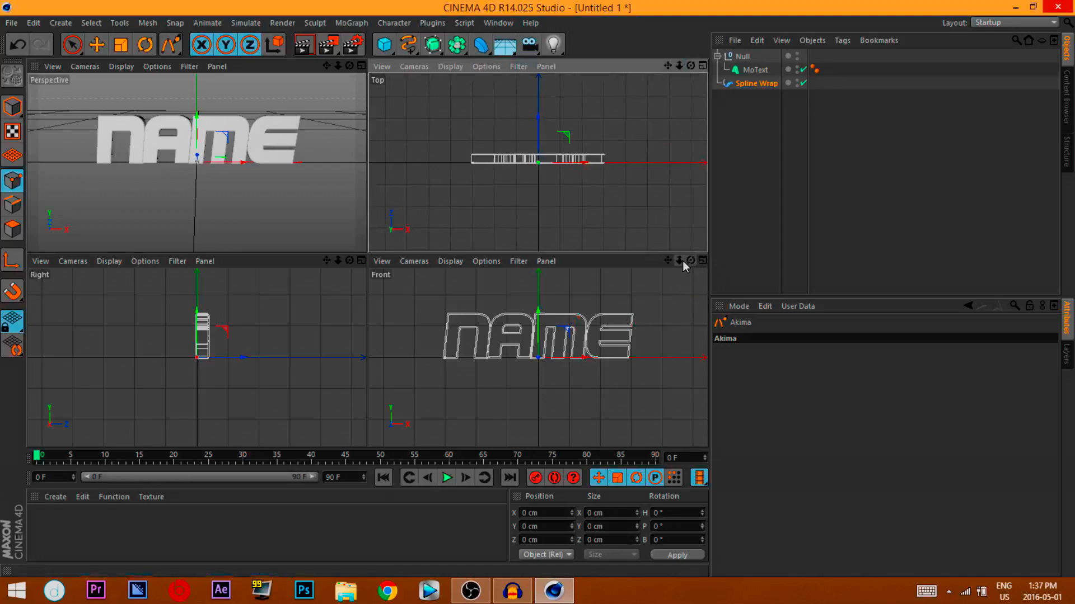
{"action": "left_click_drag", "start_coordinate": [679, 261], "coordinate": [675, 268]}
{"action": "left_click_drag", "start_coordinate": [338, 261], "coordinate": [333, 263]}
{"action": "mouse_move", "coordinate": [337, 66]}
{"action": "left_mouse_down"}
{"action": "mouse_move", "coordinate": [326, 84]}
{"action": "mouse_move", "coordinate": [325, 65]}
{"action": "left_mouse_up"}
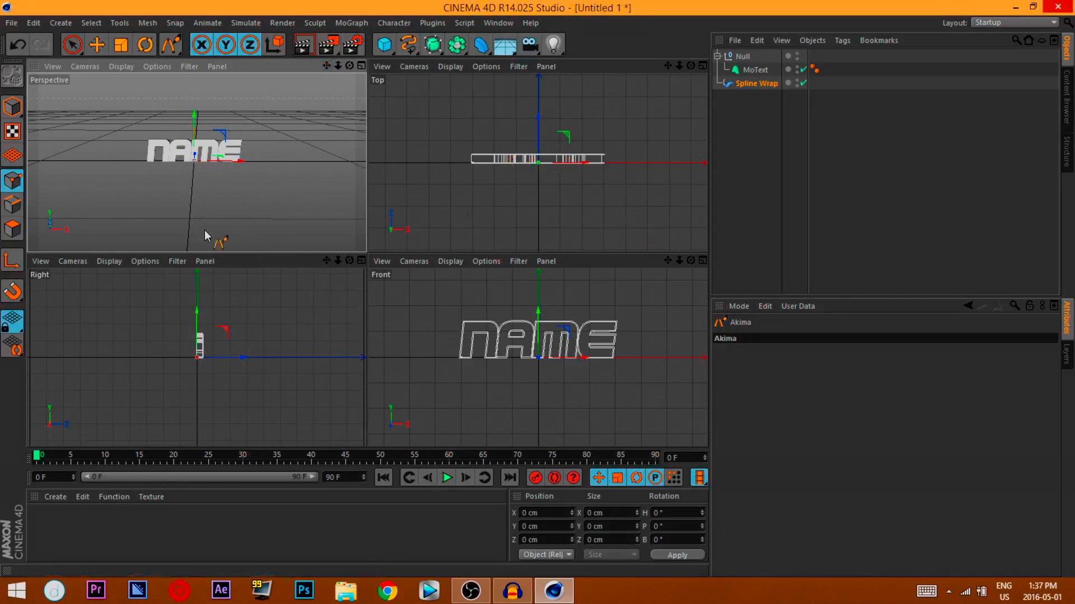
{"action": "left_click_drag", "start_coordinate": [679, 66], "coordinate": [675, 66]}
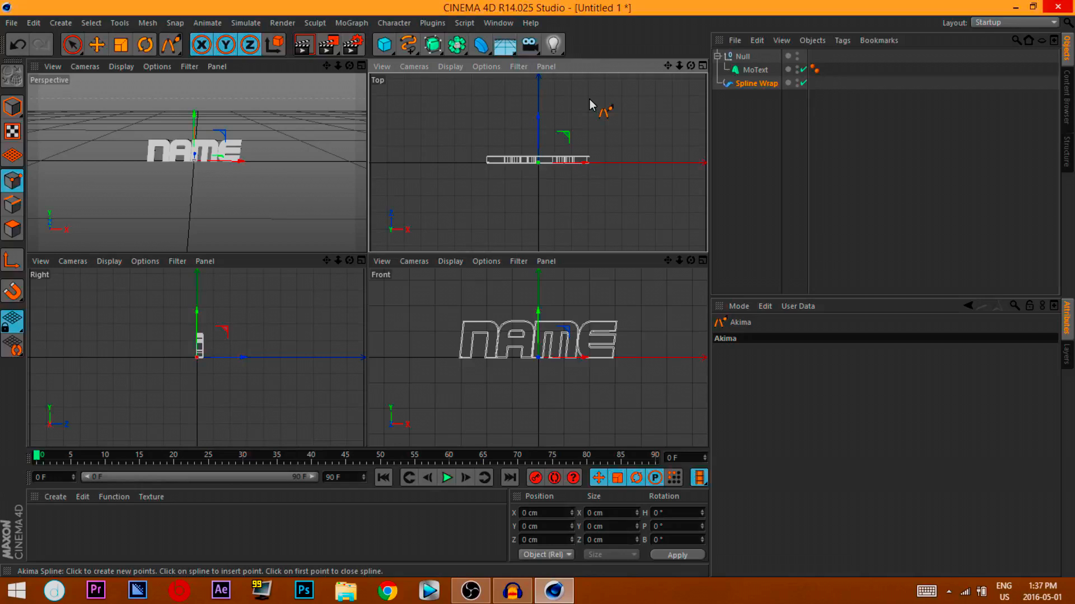
Draw a closed five-point Akima spline around the title in the Top view, starting at about X 545 cm, Z 317 cm
{"action": "left_click", "coordinate": [629, 110]}
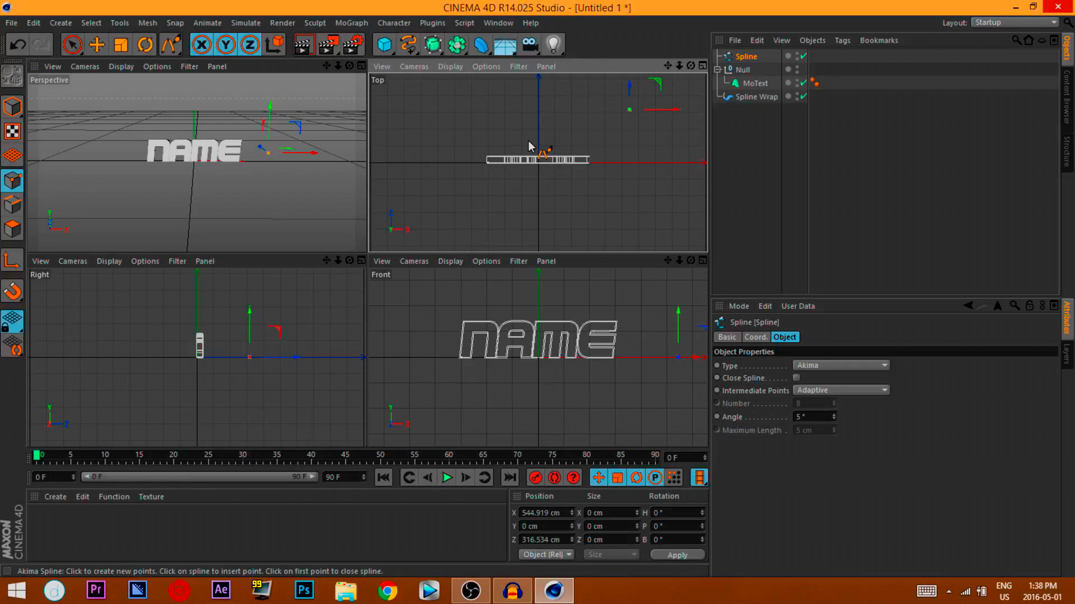
{"action": "left_click", "coordinate": [578, 100]}
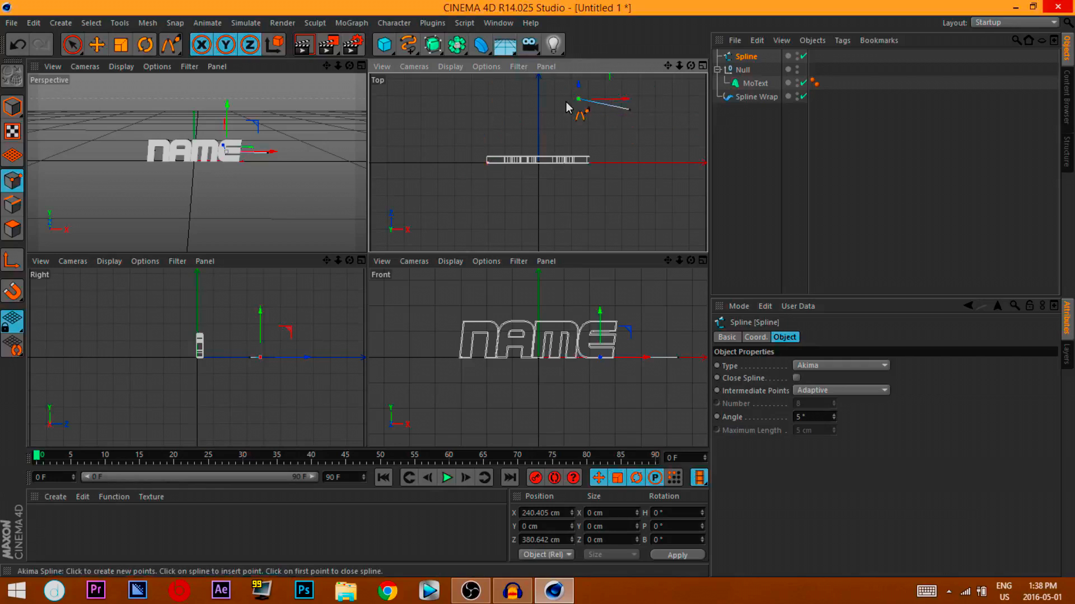
{"action": "key", "text": "ctrl+z"}
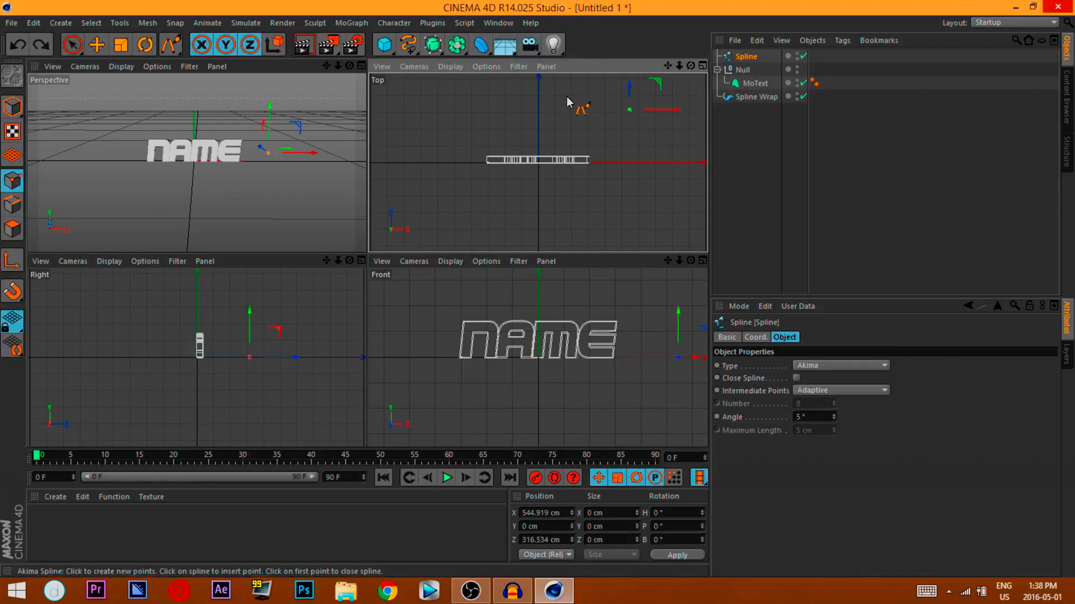
{"action": "left_click", "coordinate": [574, 106]}
{"action": "left_click", "coordinate": [505, 107]}
{"action": "key", "text": "ctrl+z"}
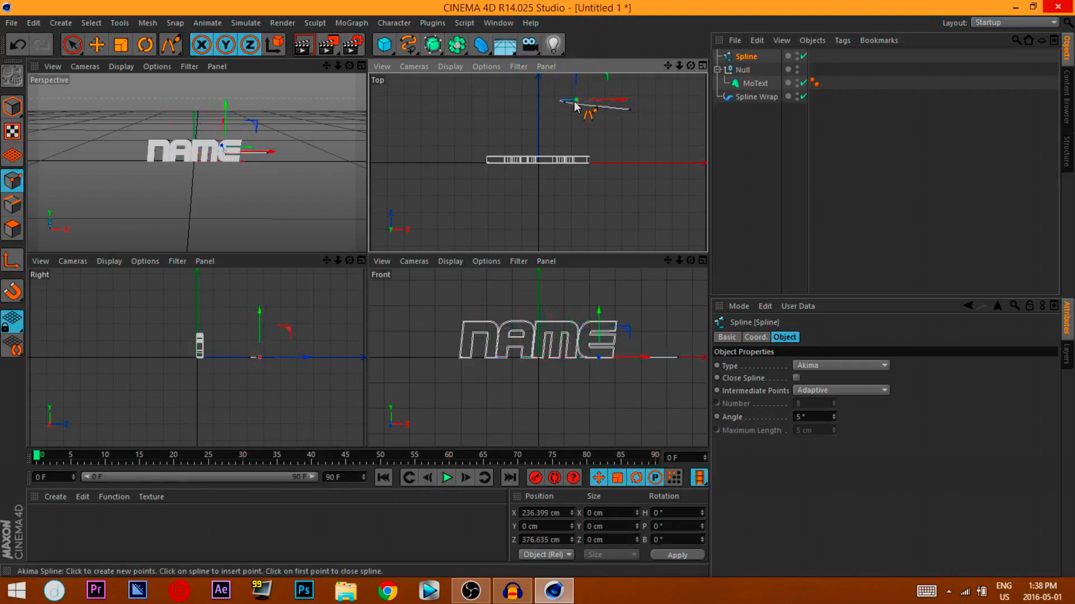
{"action": "left_click_drag", "start_coordinate": [554, 98], "coordinate": [507, 117]}
{"action": "left_click", "coordinate": [497, 192]}
{"action": "left_click_drag", "start_coordinate": [498, 197], "coordinate": [638, 173]}
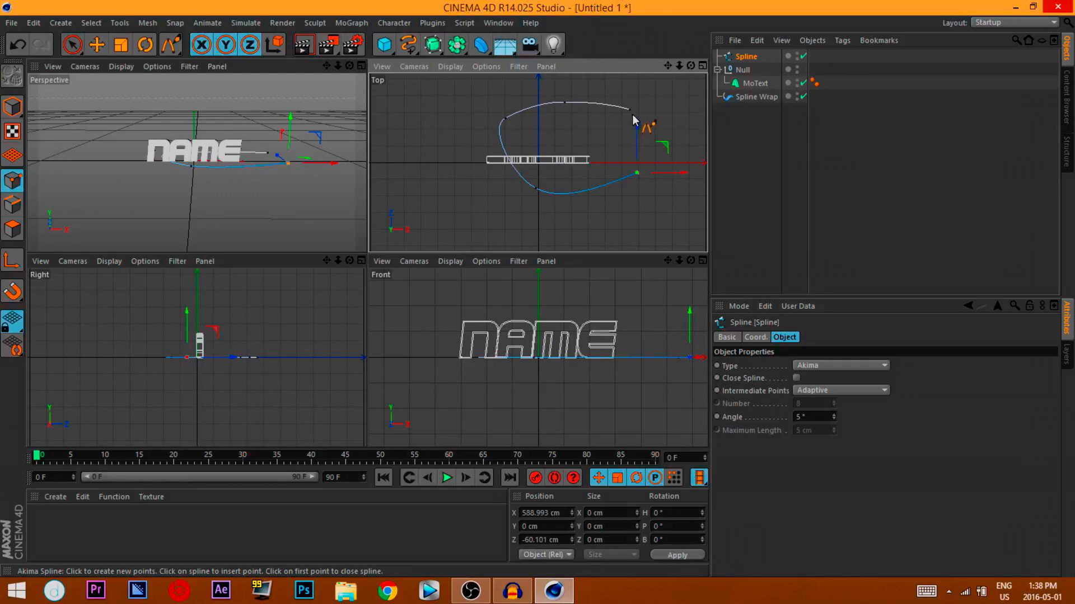
{"action": "left_click", "coordinate": [631, 111]}
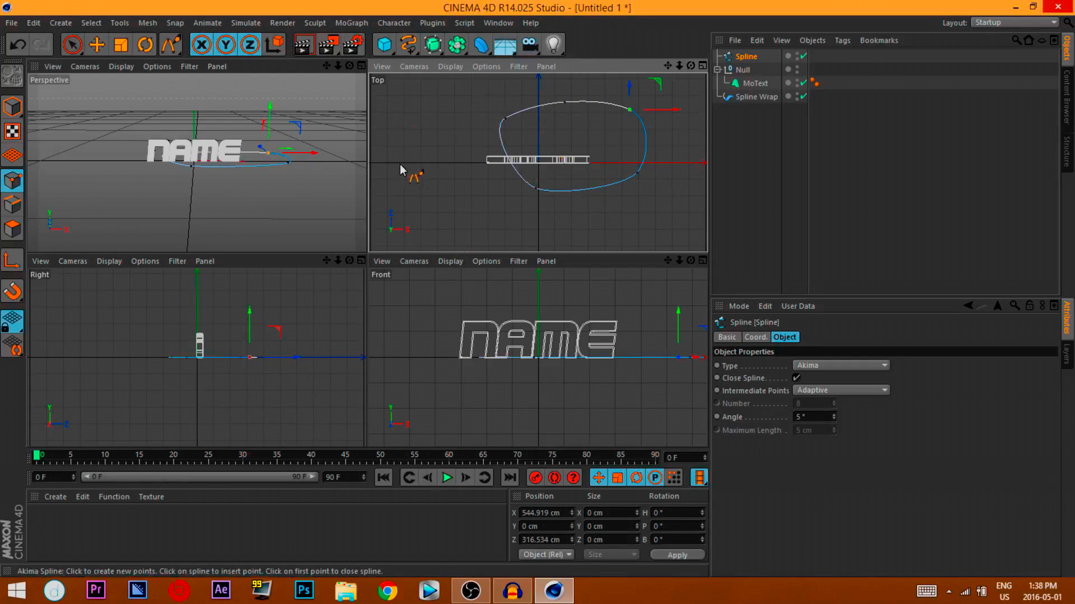
Move the spline's starting point along X to about 561 cm with Live Selection, trying and undoing a height change on it
{"action": "key", "text": "e"}
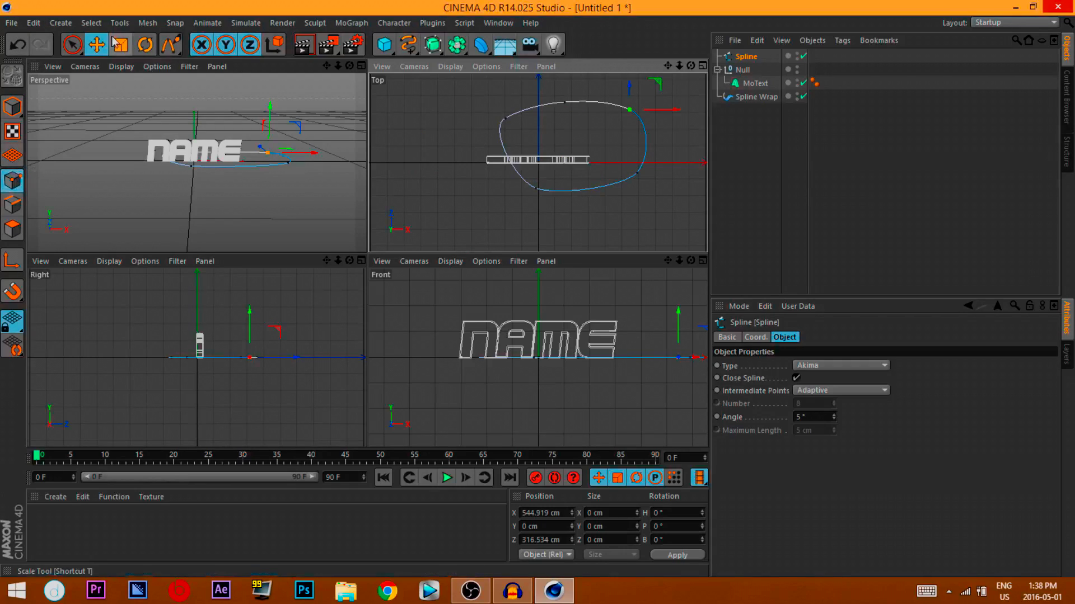
{"action": "left_click", "coordinate": [73, 44]}
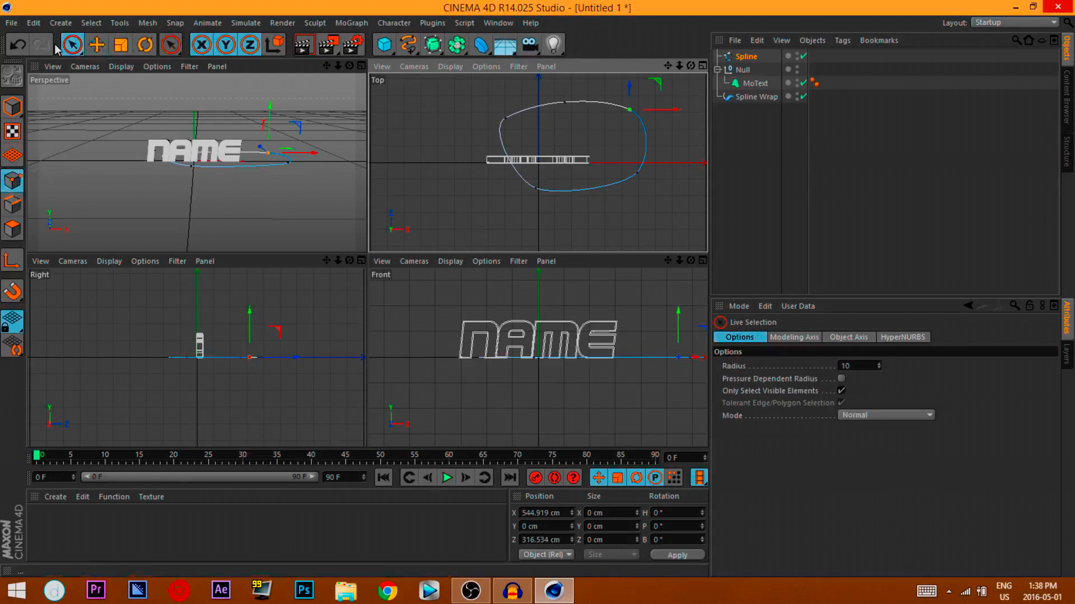
{"action": "mouse_move", "coordinate": [676, 108]}
{"action": "left_mouse_down"}
{"action": "mouse_move", "coordinate": [689, 110]}
{"action": "mouse_move", "coordinate": [588, 124]}
{"action": "mouse_move", "coordinate": [669, 121]}
{"action": "left_mouse_up"}
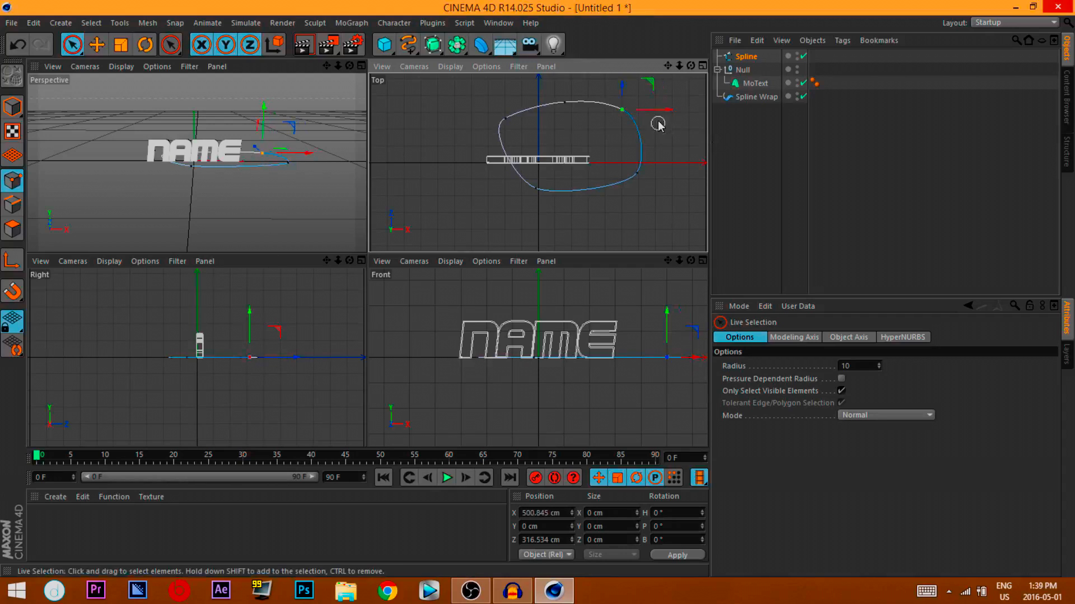
{"action": "mouse_move", "coordinate": [676, 118]}
{"action": "left_mouse_down"}
{"action": "mouse_move", "coordinate": [560, 116]}
{"action": "mouse_move", "coordinate": [610, 116]}
{"action": "mouse_move", "coordinate": [428, 134]}
{"action": "mouse_move", "coordinate": [643, 112]}
{"action": "mouse_move", "coordinate": [704, 123]}
{"action": "mouse_move", "coordinate": [680, 123]}
{"action": "left_mouse_up"}
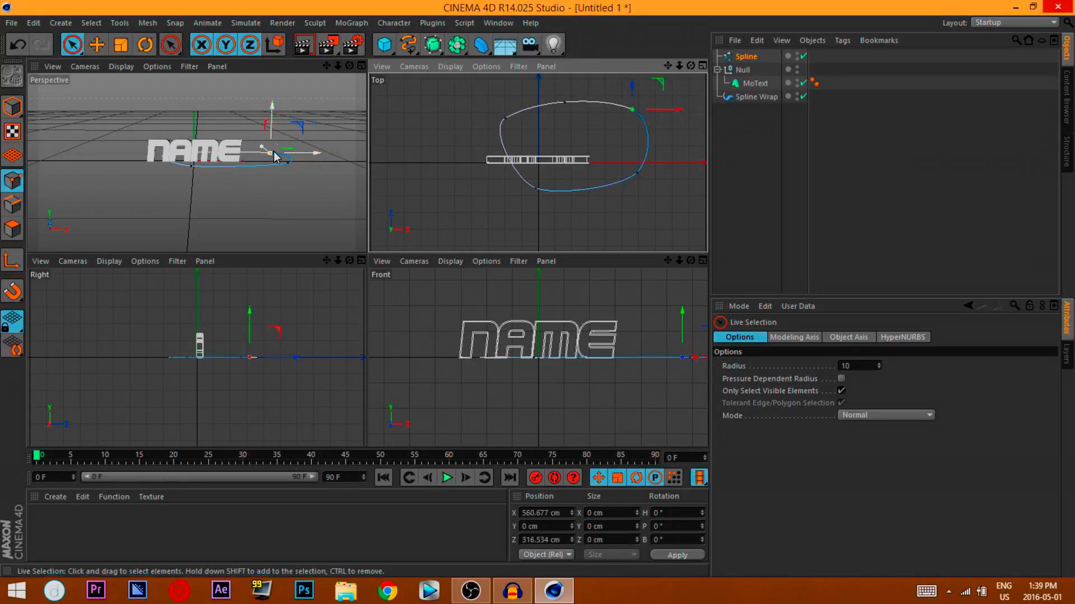
{"action": "left_click_drag", "start_coordinate": [271, 115], "coordinate": [271, 69]}
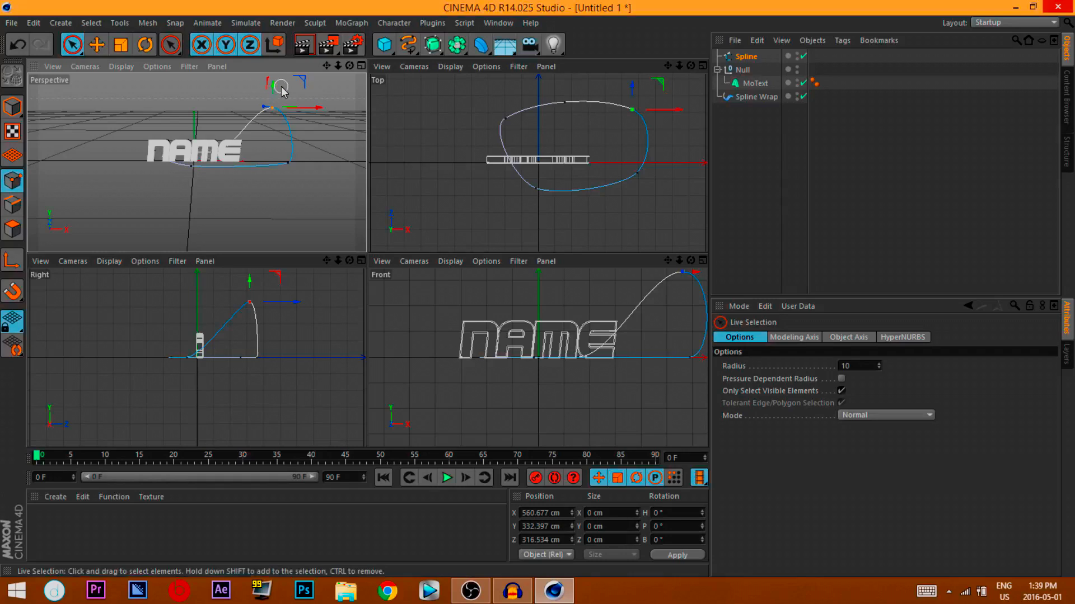
{"action": "key", "text": "ctrl+z"}
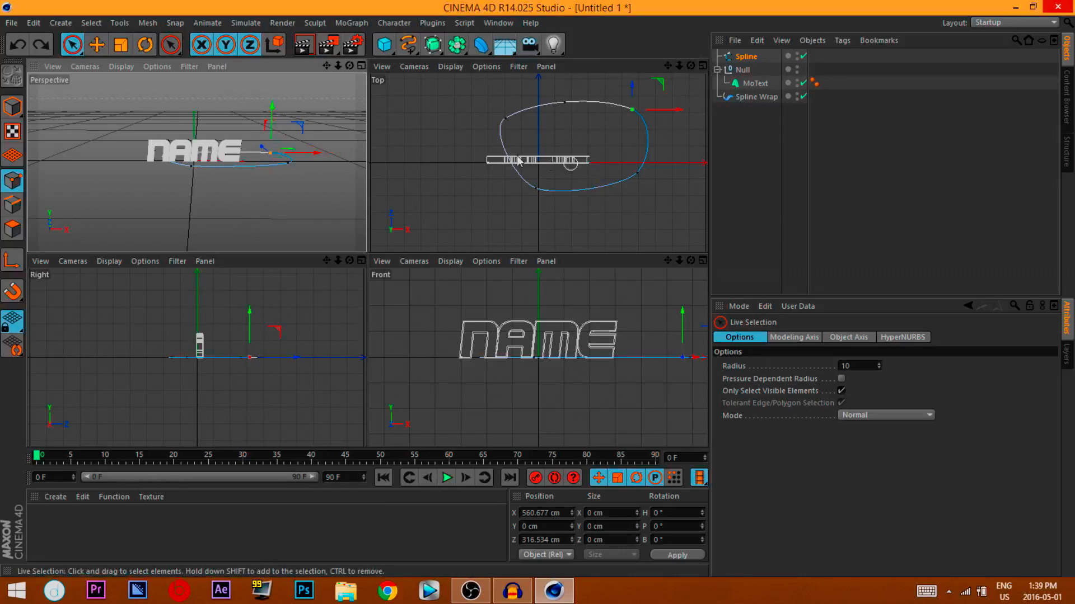
Reposition the two front points of the spline in the Top view to widen and round the front of the loop
{"action": "left_click", "coordinate": [532, 192]}
{"action": "mouse_move", "coordinate": [582, 190]}
{"action": "left_mouse_down"}
{"action": "mouse_move", "coordinate": [561, 188]}
{"action": "mouse_move", "coordinate": [575, 189]}
{"action": "left_mouse_up"}
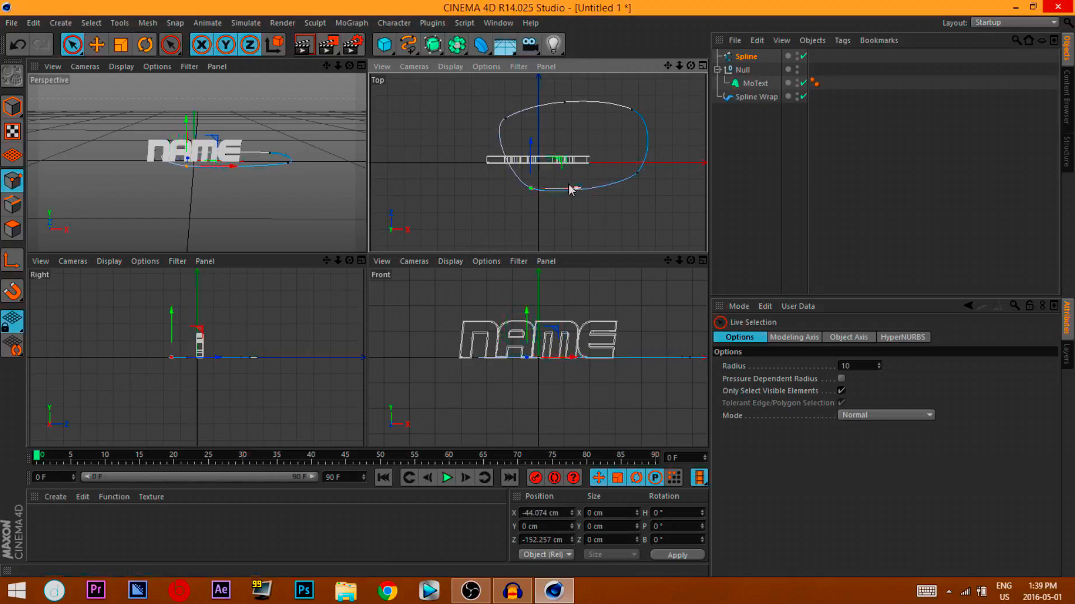
{"action": "left_click_drag", "start_coordinate": [536, 156], "coordinate": [535, 162]}
{"action": "left_click", "coordinate": [640, 174]}
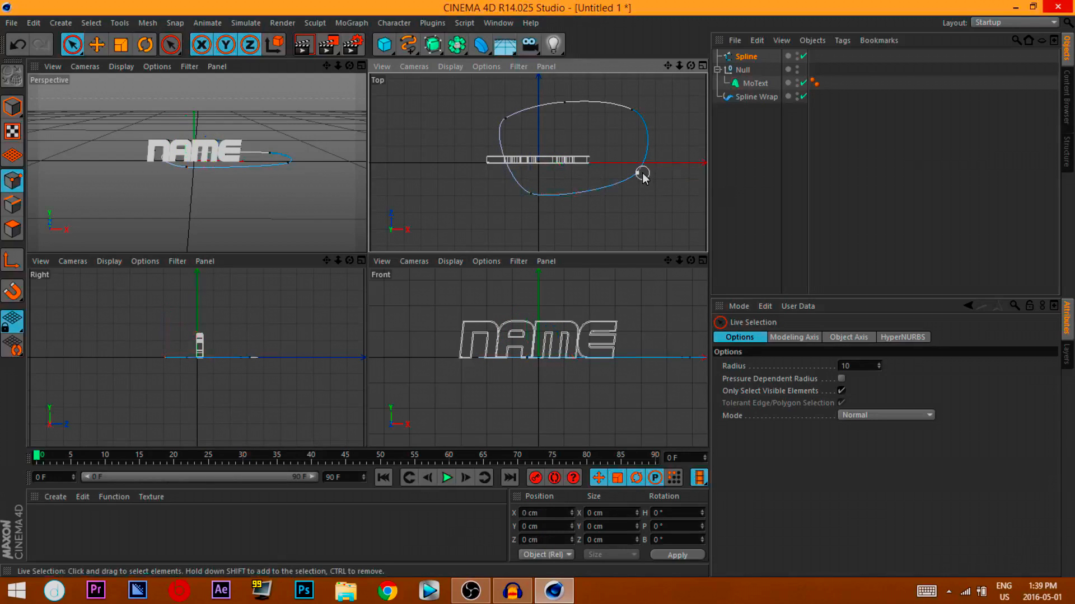
{"action": "left_click_drag", "start_coordinate": [639, 173], "coordinate": [643, 149]}
{"action": "left_click_drag", "start_coordinate": [684, 191], "coordinate": [666, 194]}
Round the back of the loop by adjusting its rear points, placing the starting point at about X 553 cm, Z 272 cm
{"action": "left_click", "coordinate": [565, 102]}
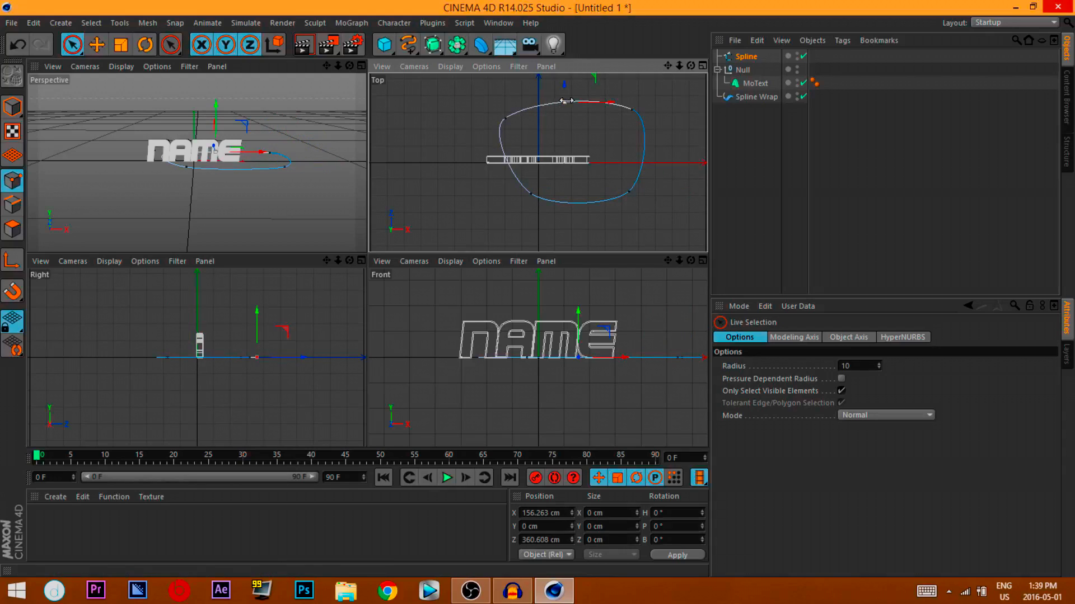
{"action": "left_click_drag", "start_coordinate": [612, 103], "coordinate": [570, 121]}
{"action": "left_click", "coordinate": [510, 119]}
{"action": "left_click_drag", "start_coordinate": [522, 91], "coordinate": [531, 98]}
{"action": "left_click", "coordinate": [633, 109]}
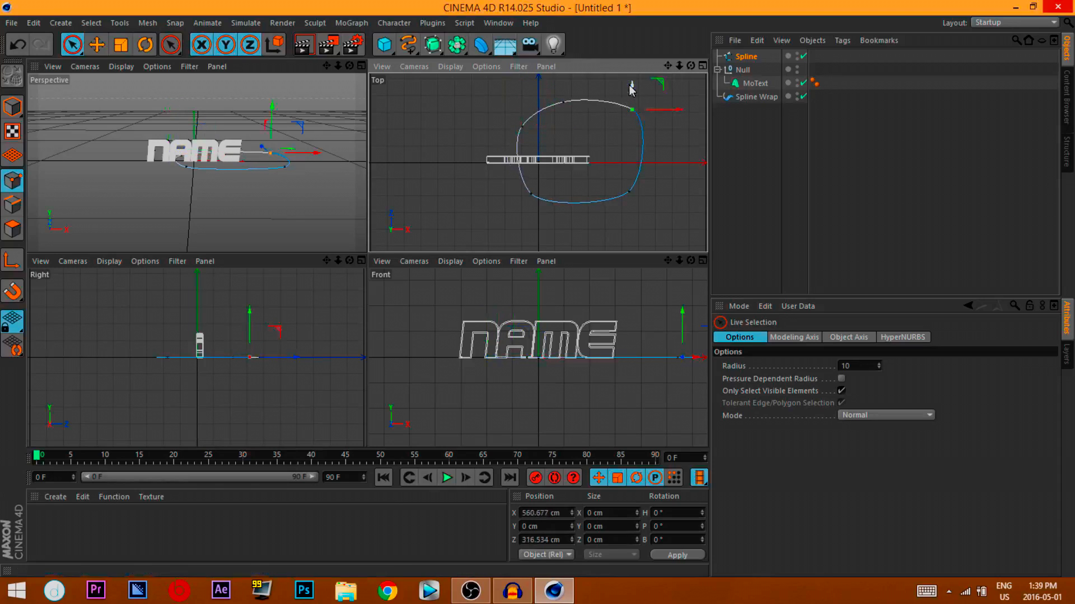
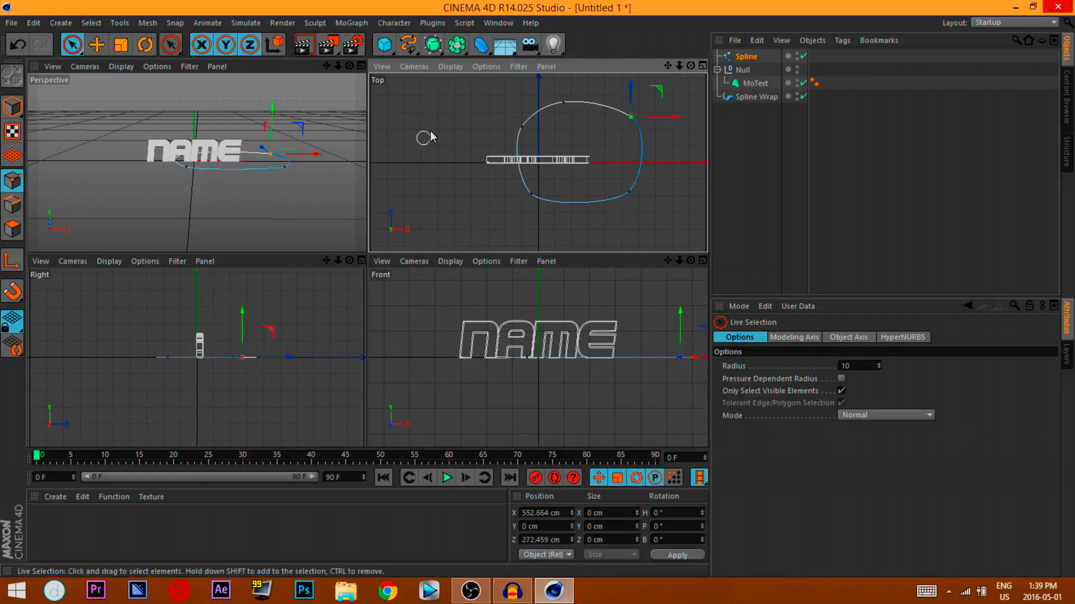
{"action": "left_click", "coordinate": [79, 46]}
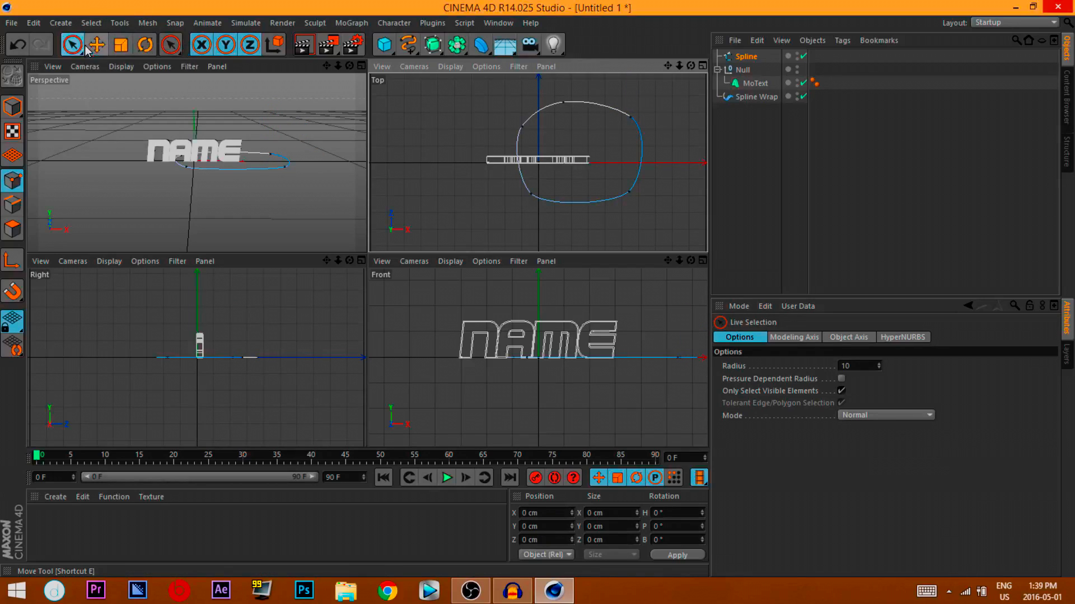
{"action": "left_click", "coordinate": [88, 48]}
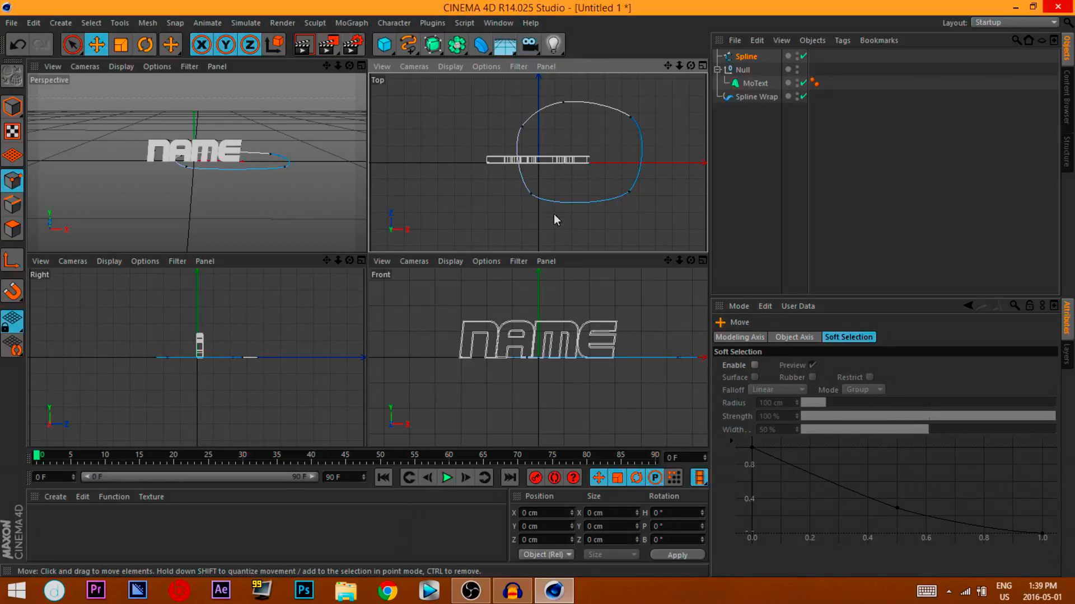
Maximize the Perspective view and render a preview of the title with the spline, returning to the normal display
{"action": "left_click", "coordinate": [361, 66]}
{"action": "scroll", "coordinate": [559, 184], "scroll_direction": "up", "scroll_amount": 3}
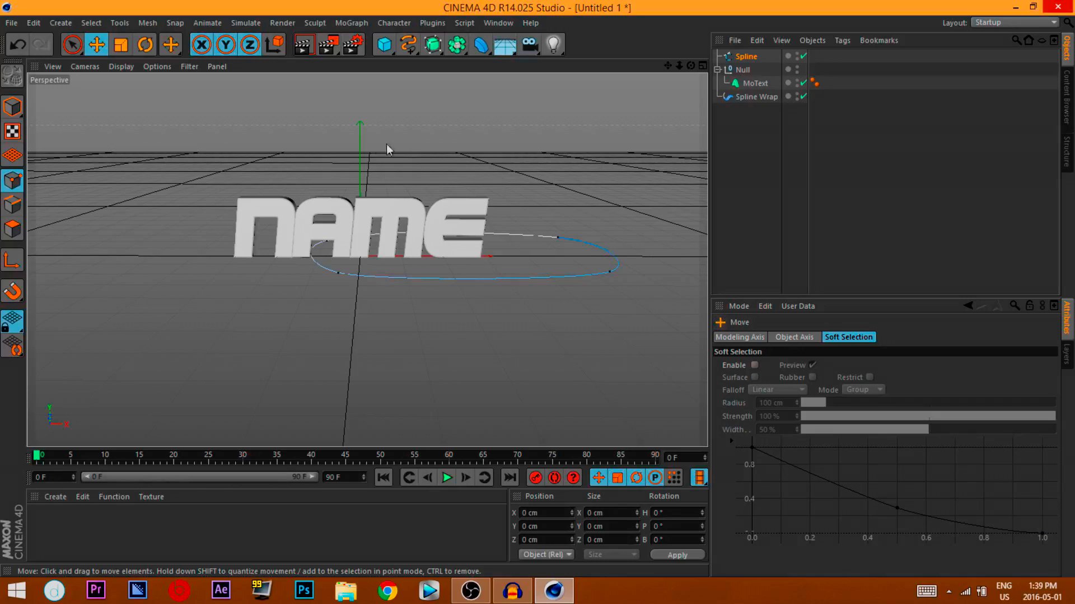
{"action": "left_click", "coordinate": [302, 45]}
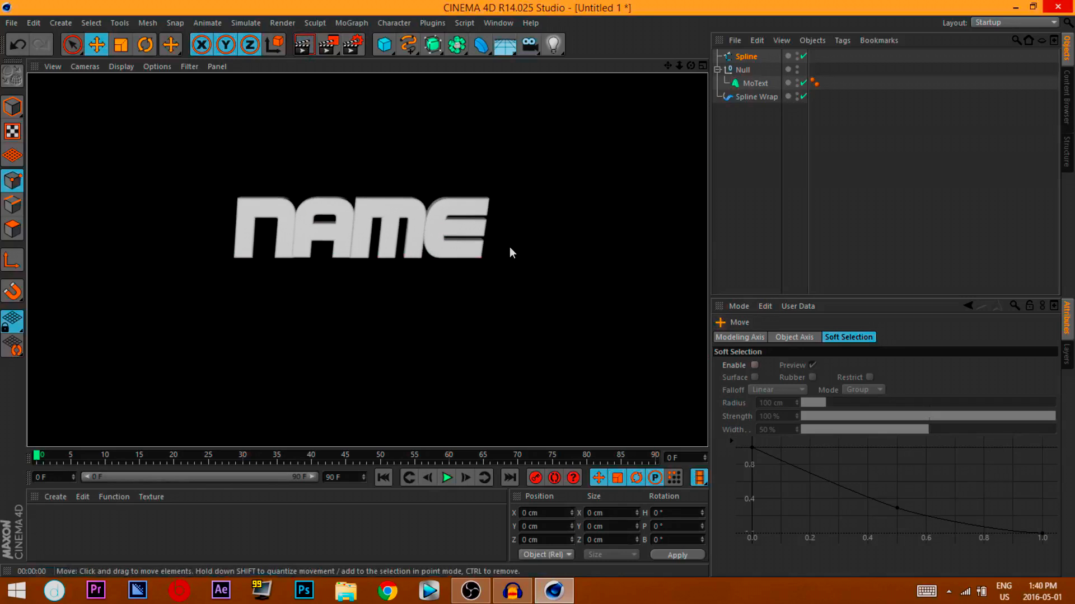
{"action": "left_click", "coordinate": [391, 162]}
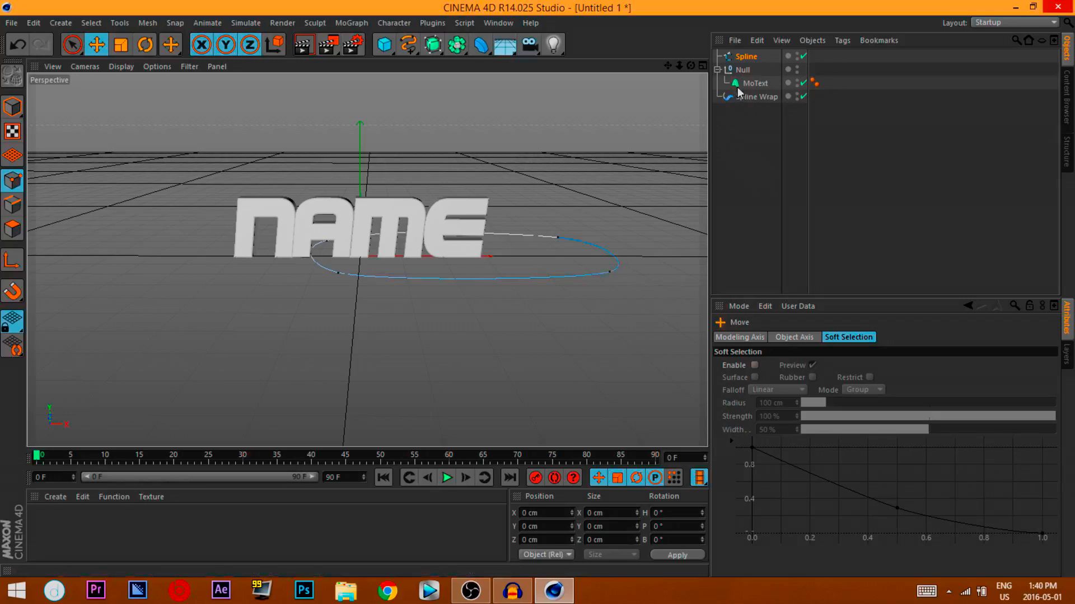
Assign the drawn Spline object as the Spline Wrap's target spline
{"action": "left_click_drag", "start_coordinate": [745, 56], "coordinate": [745, 95]}
{"action": "left_click", "coordinate": [753, 97]}
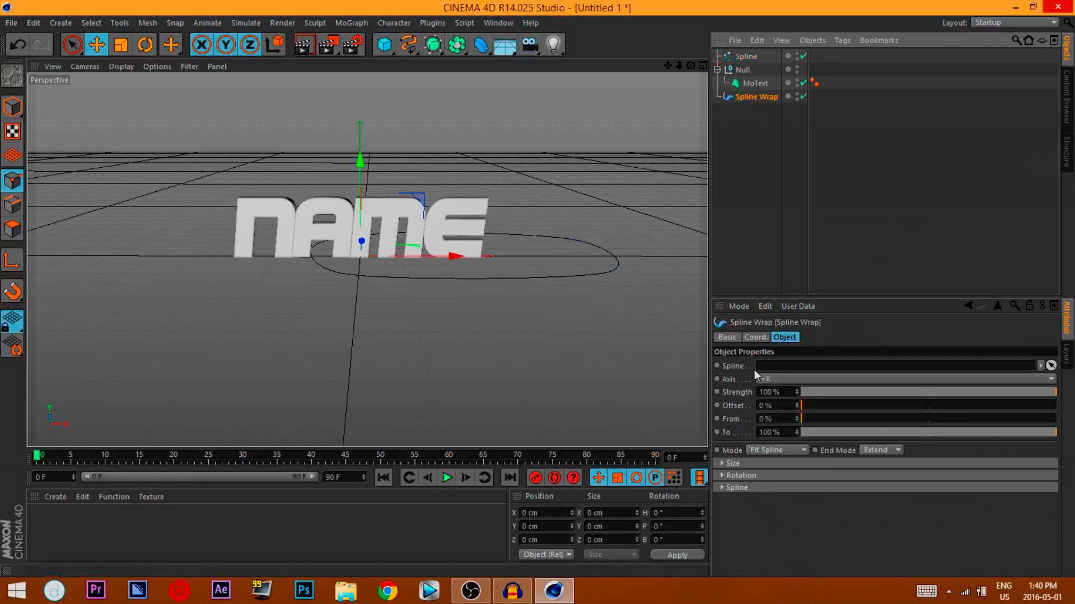
{"action": "left_click", "coordinate": [747, 59]}
{"action": "left_click_drag", "start_coordinate": [753, 76], "coordinate": [753, 170]}
{"action": "left_click_drag", "start_coordinate": [804, 357], "coordinate": [787, 367]}
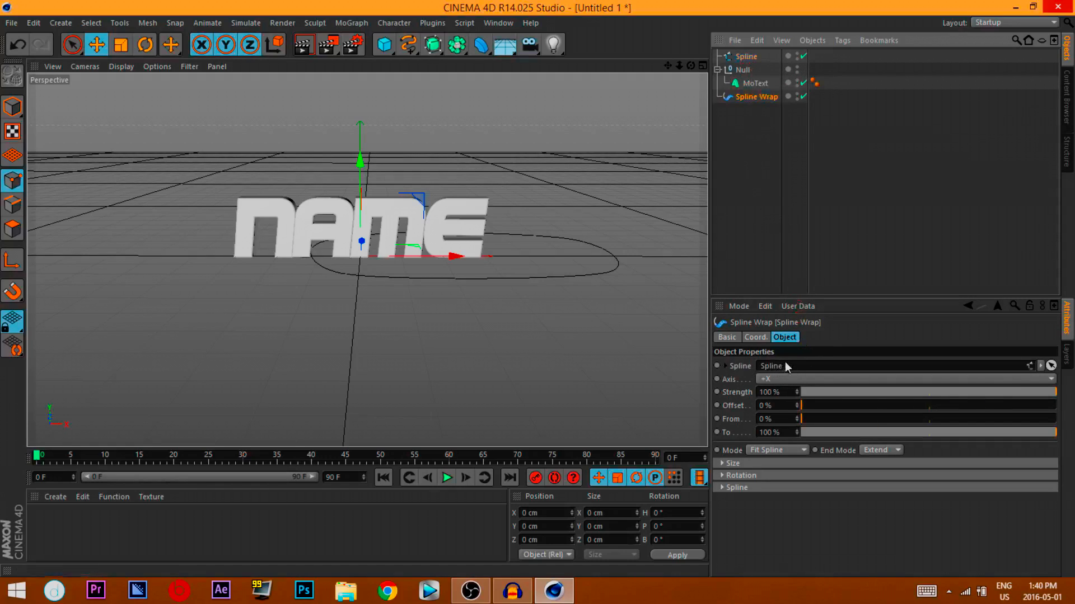
Rename the Spline object as Line
{"action": "right_click", "coordinate": [744, 56]}
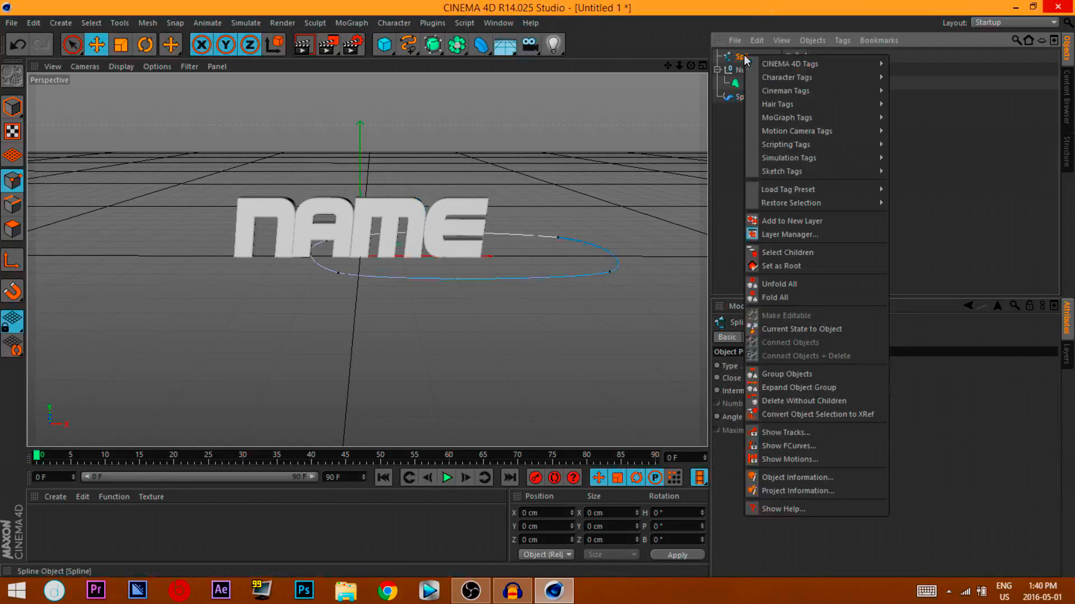
{"action": "left_click", "coordinate": [740, 56]}
{"action": "double_click", "coordinate": [743, 57]}
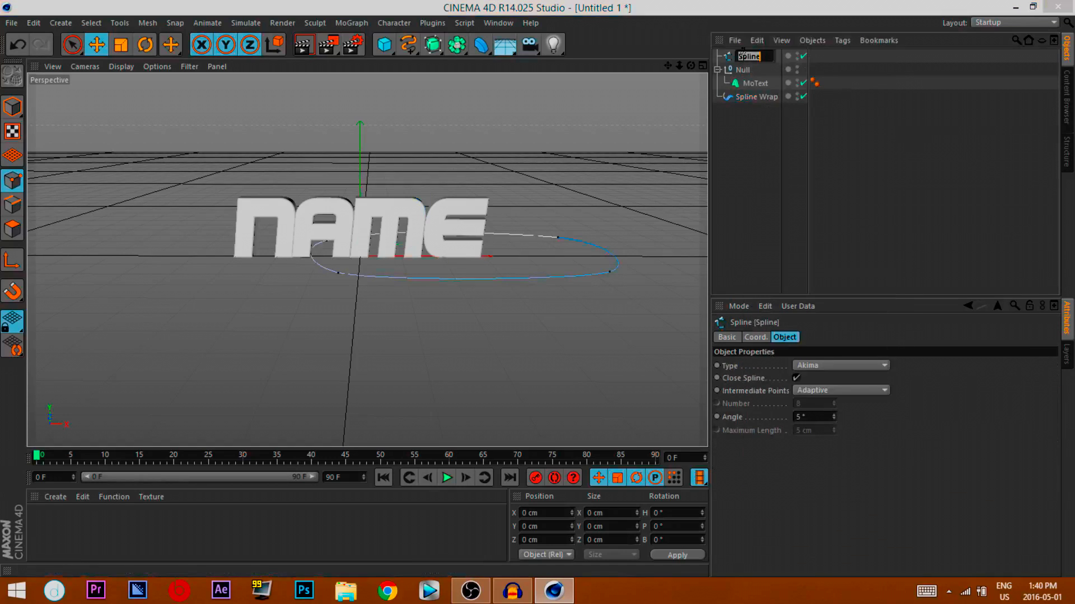
{"action": "key", "text": "BackSpace"}
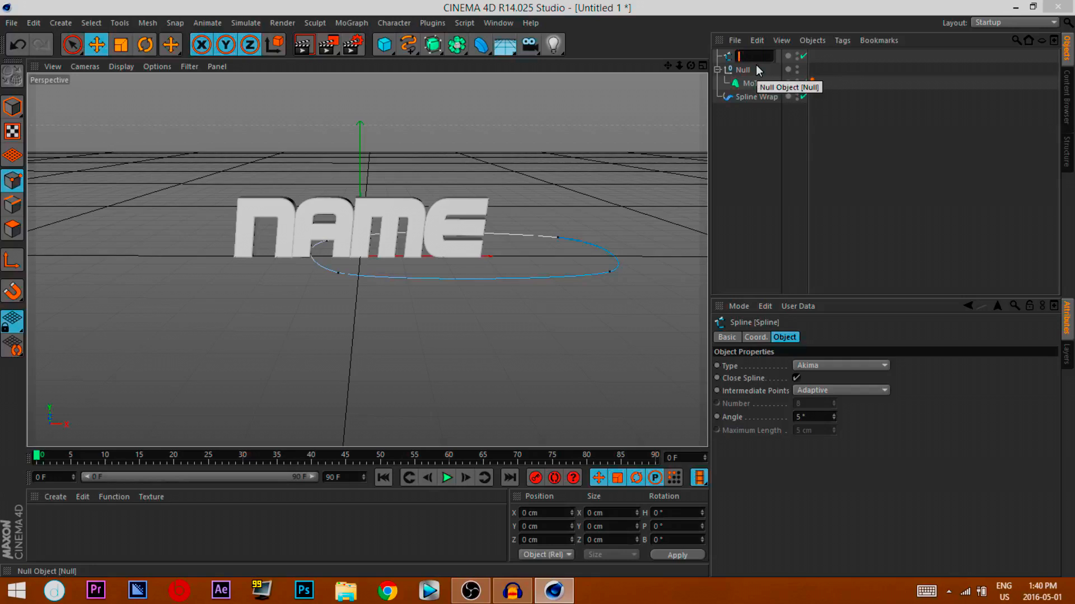
{"action": "type", "text": "Line"}
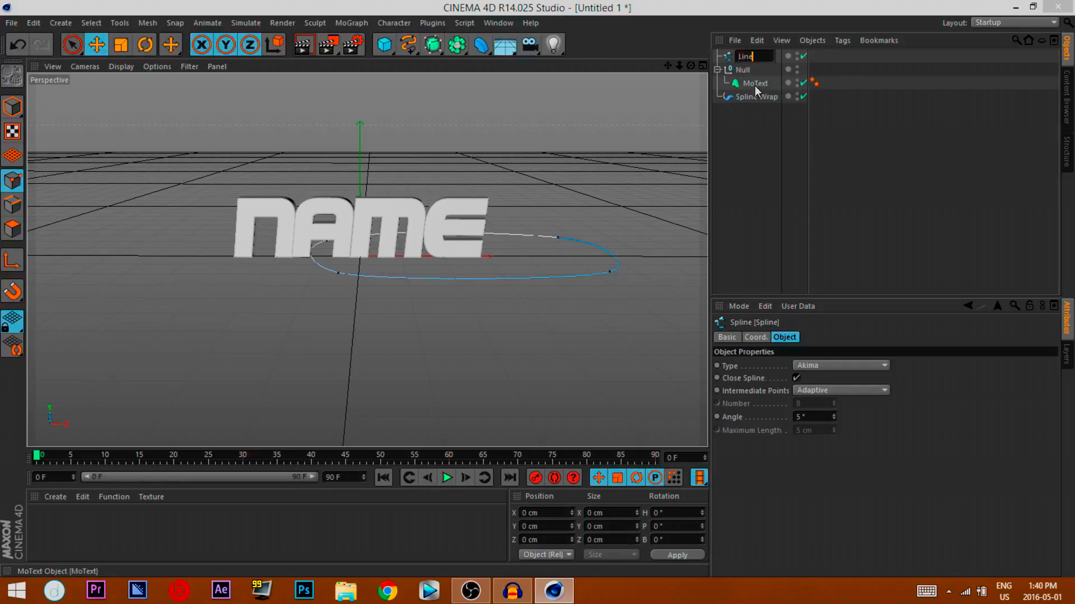
{"action": "key", "text": "Return"}
Make the Spline Wrap a child of the Null, above MoText, and view the wrapped title from an angle
{"action": "left_click", "coordinate": [750, 99]}
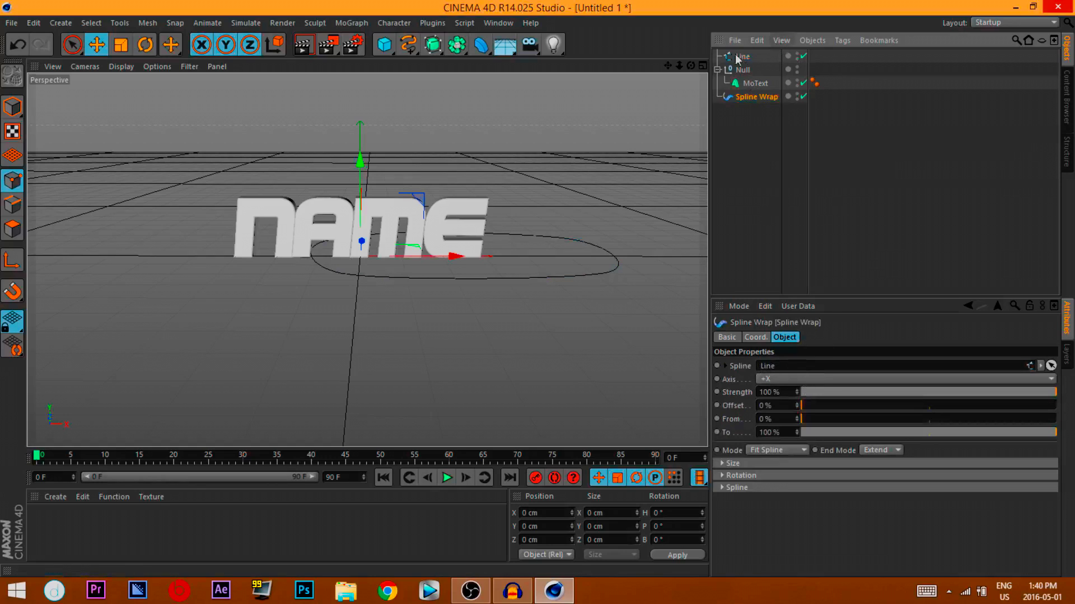
{"action": "left_click", "coordinate": [740, 57]}
{"action": "left_click", "coordinate": [754, 99]}
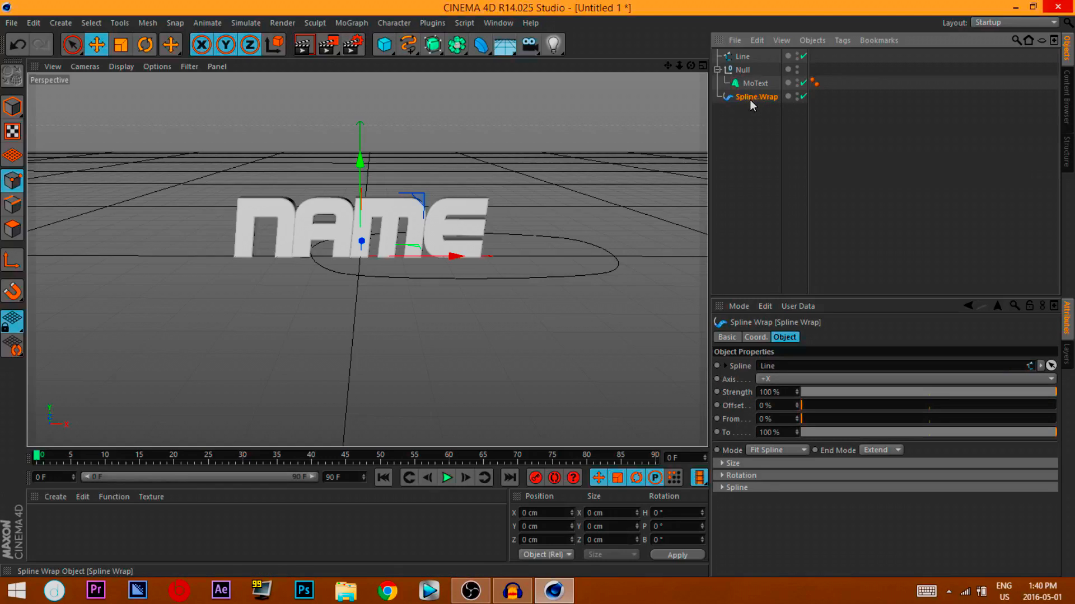
{"action": "left_click_drag", "start_coordinate": [757, 97], "coordinate": [184, 162]}
{"action": "left_click_drag", "start_coordinate": [518, 227], "coordinate": [184, 325]}
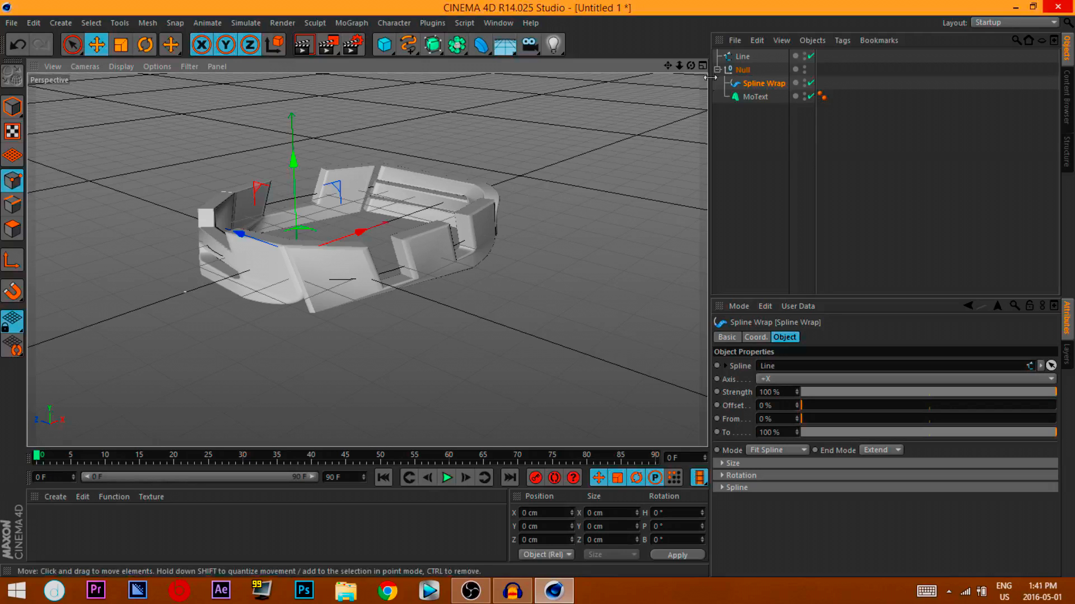
{"action": "mouse_move", "coordinate": [679, 67]}
{"action": "left_mouse_down"}
{"action": "mouse_move", "coordinate": [632, 67]}
{"action": "mouse_move", "coordinate": [681, 66]}
{"action": "left_mouse_up"}
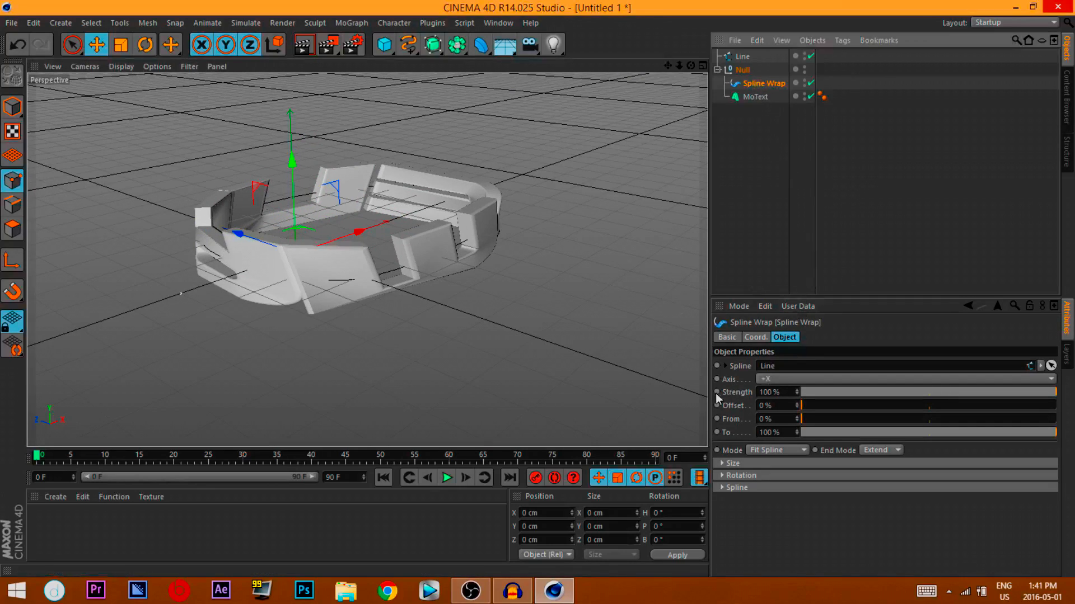
Try the Spline Wrap's Keep Length mode, inspect the title, and return the mode to Fit Spline
{"action": "left_click", "coordinate": [768, 450]}
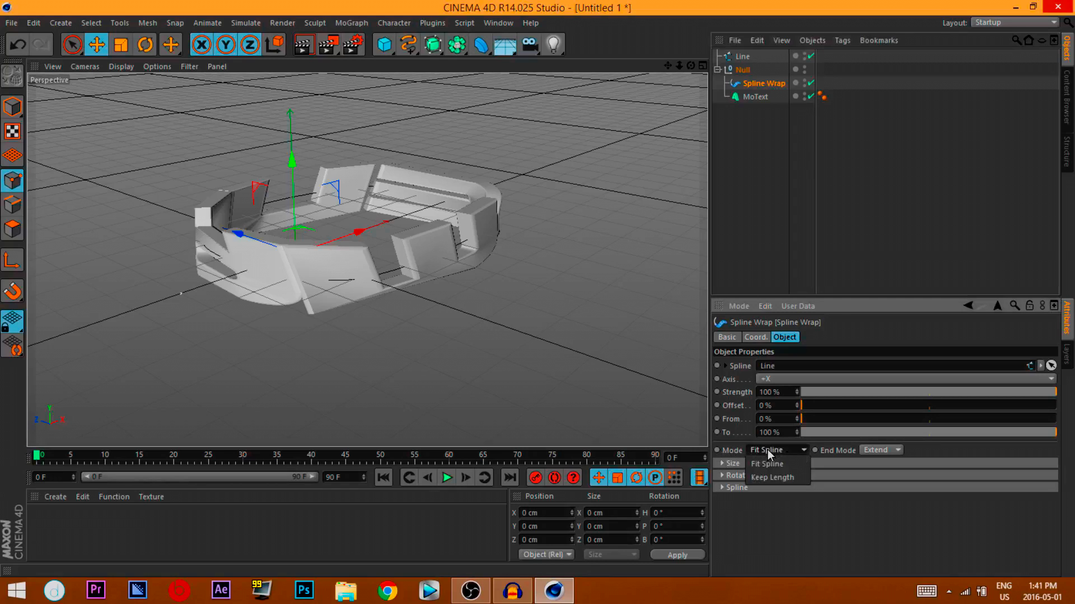
{"action": "left_click", "coordinate": [770, 478]}
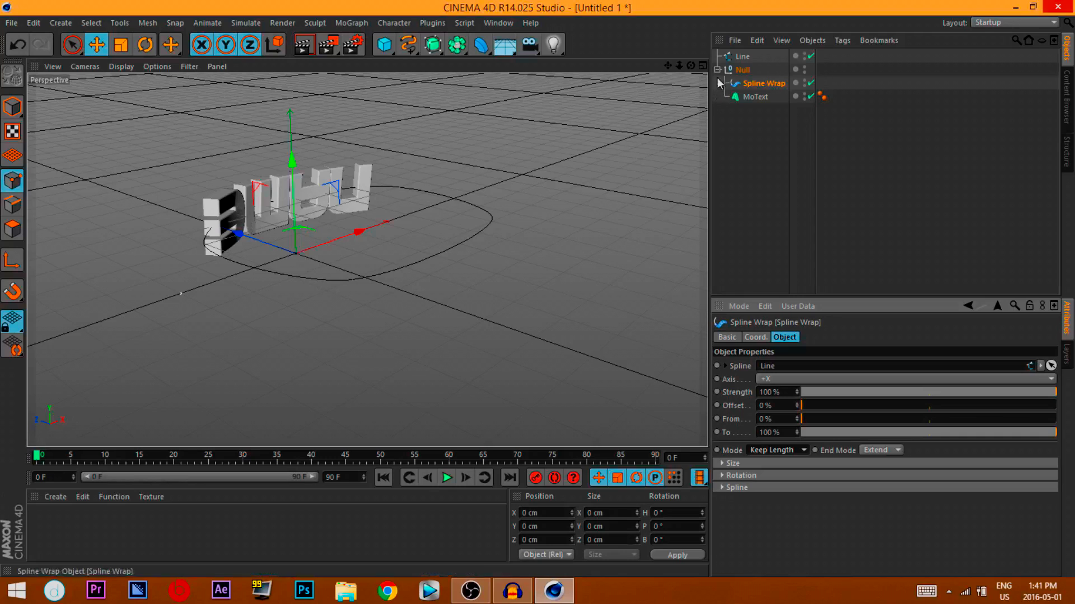
{"action": "left_click_drag", "start_coordinate": [691, 66], "coordinate": [695, 140]}
{"action": "left_click", "coordinate": [770, 451]}
{"action": "left_click", "coordinate": [768, 465]}
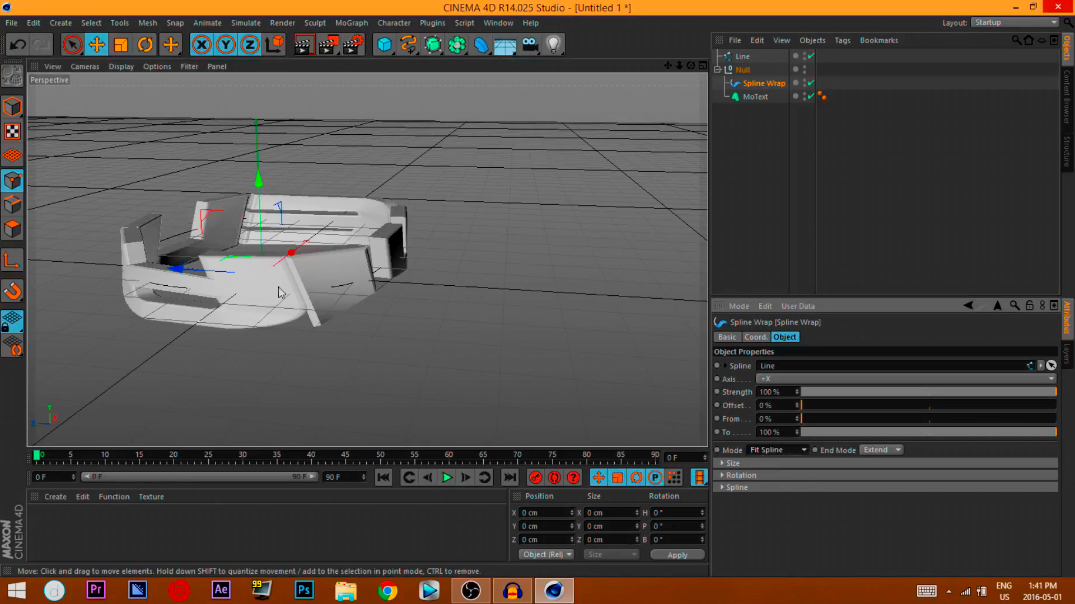
Set the Spline Wrap's mode to Keep Length and inspect the title around the Line spline
{"action": "left_click", "coordinate": [773, 451]}
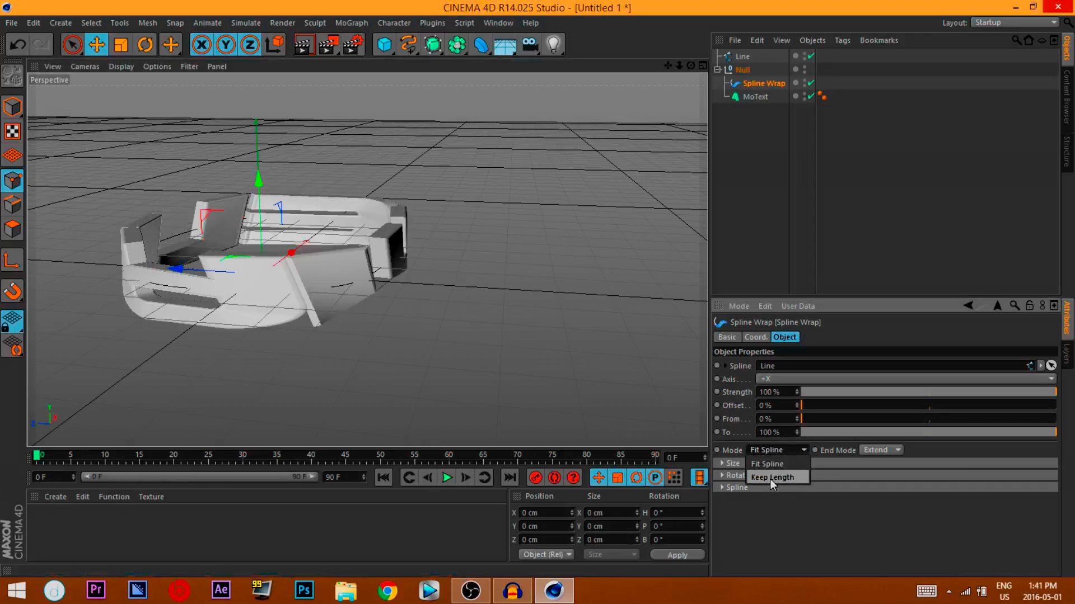
{"action": "left_click", "coordinate": [772, 475]}
{"action": "left_click_drag", "start_coordinate": [690, 66], "coordinate": [856, 36]}
{"action": "scroll", "coordinate": [557, 285], "scroll_direction": "down", "scroll_amount": 5}
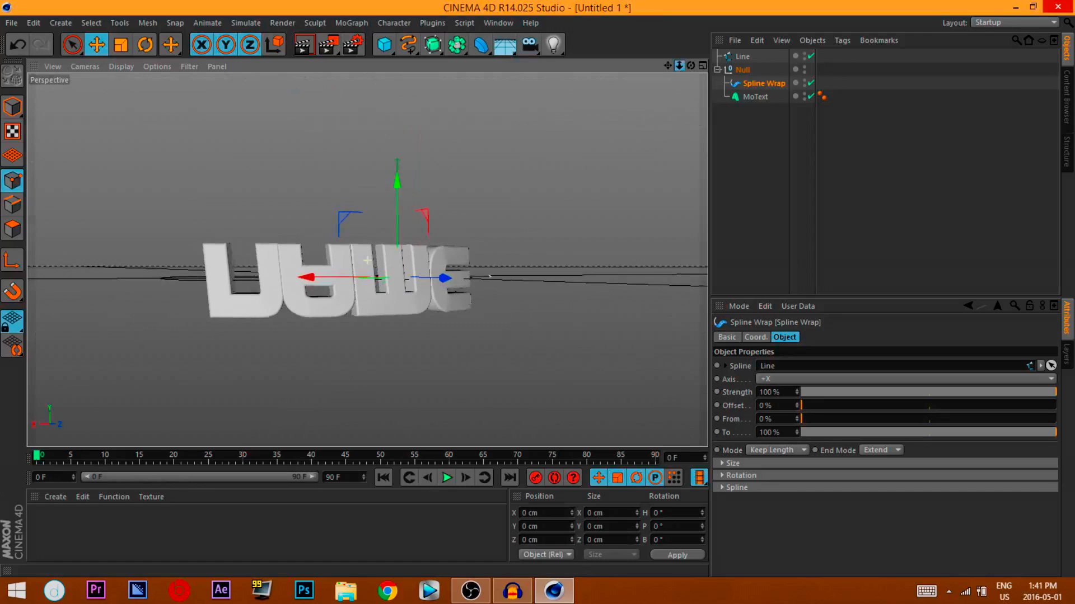
{"action": "mouse_move", "coordinate": [691, 65]}
{"action": "left_mouse_down"}
{"action": "mouse_move", "coordinate": [612, 247]}
{"action": "mouse_move", "coordinate": [559, 240]}
{"action": "mouse_move", "coordinate": [688, 66]}
{"action": "left_mouse_up"}
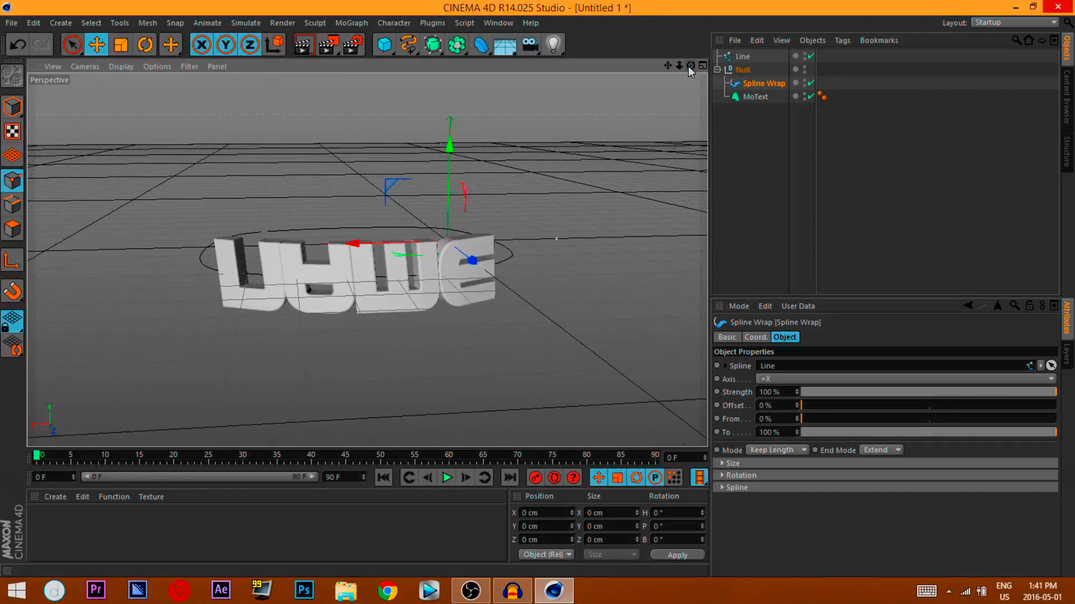
Set the Spline Wrap's Banking rotation to 180° to turn the title upright
{"action": "left_click", "coordinate": [723, 476]}
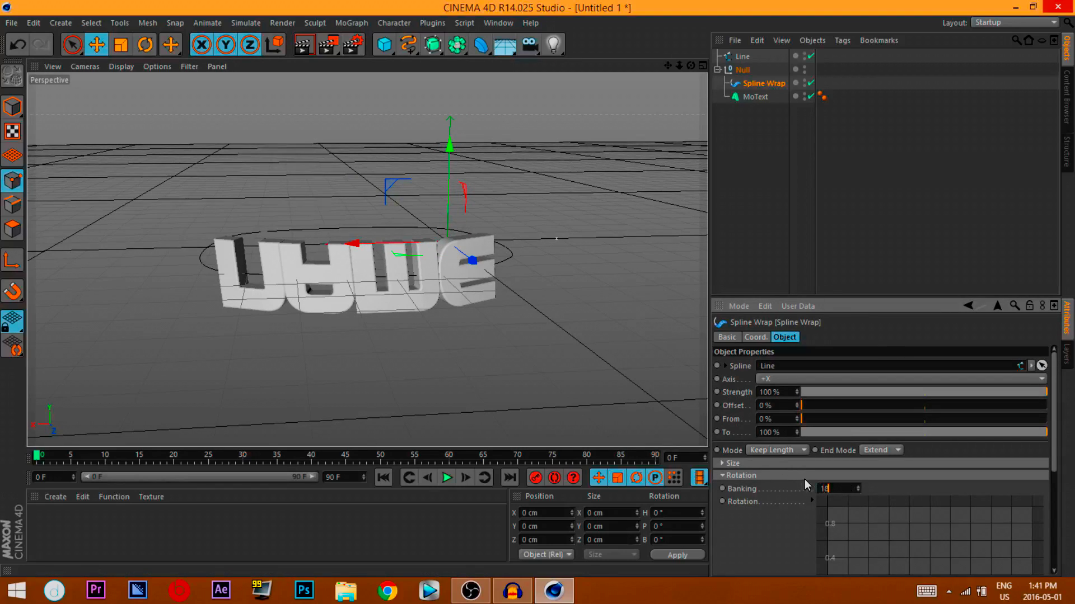
{"action": "key", "text": "Return"}
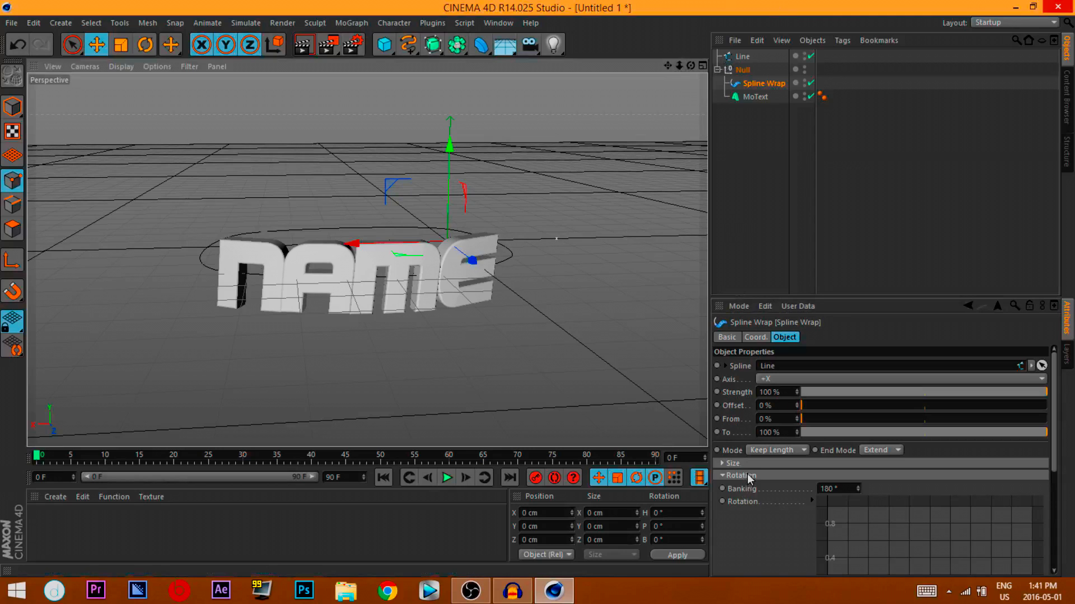
{"action": "left_click", "coordinate": [722, 476]}
Try the Spline Wrap's -X axis and check the title's direction along the spline
{"action": "left_click_drag", "start_coordinate": [691, 66], "coordinate": [723, 67]}
{"action": "left_click_drag", "start_coordinate": [551, 274], "coordinate": [700, 261], "text": "alt"}
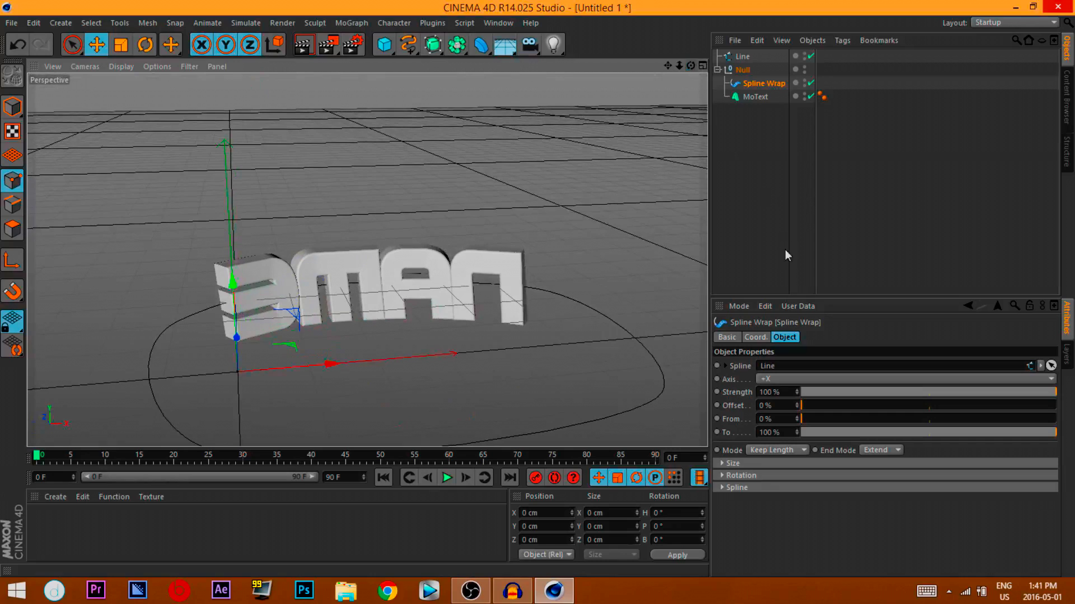
{"action": "left_click", "coordinate": [770, 380]}
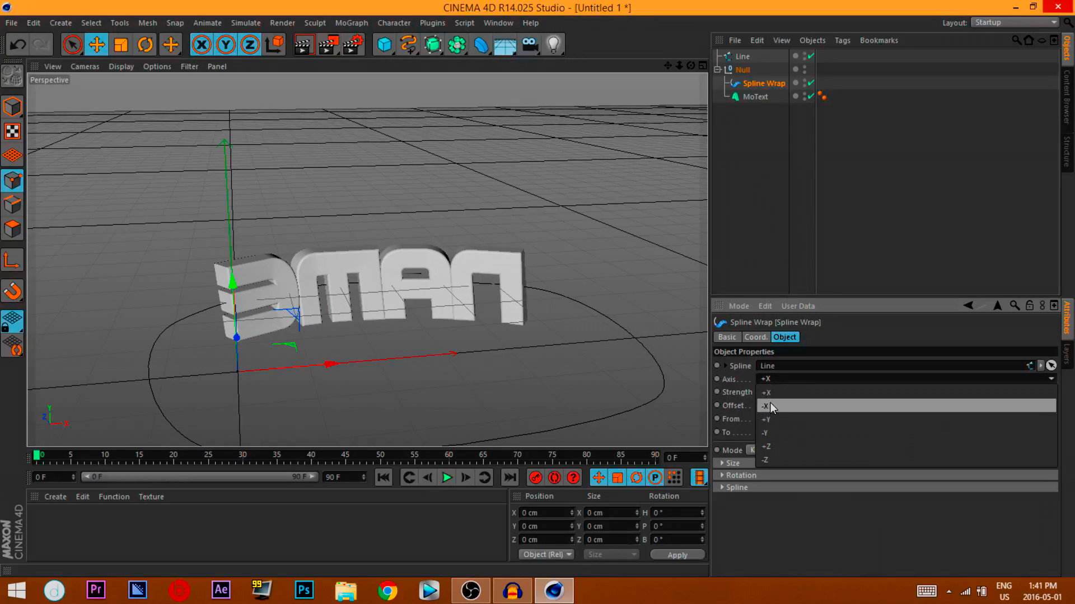
{"action": "left_click", "coordinate": [771, 408]}
{"action": "left_click_drag", "start_coordinate": [679, 65], "coordinate": [644, 112]}
{"action": "left_click_drag", "start_coordinate": [366, 259], "coordinate": [366, 261], "text": "alt"}
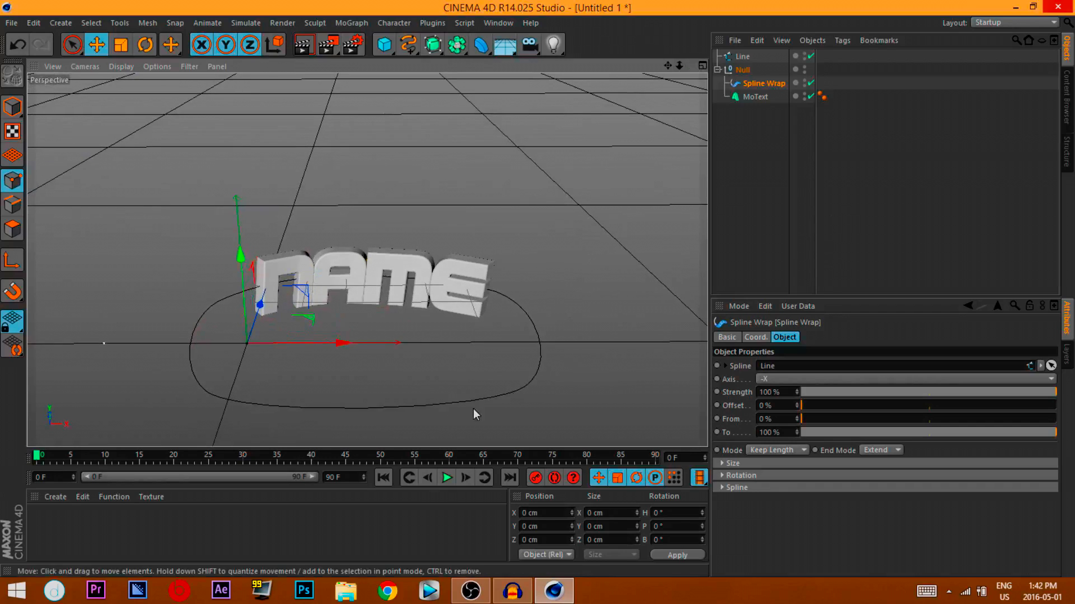
Try the Spline Wrap's +Y axis and examine the title from above
{"action": "left_click", "coordinate": [797, 380]}
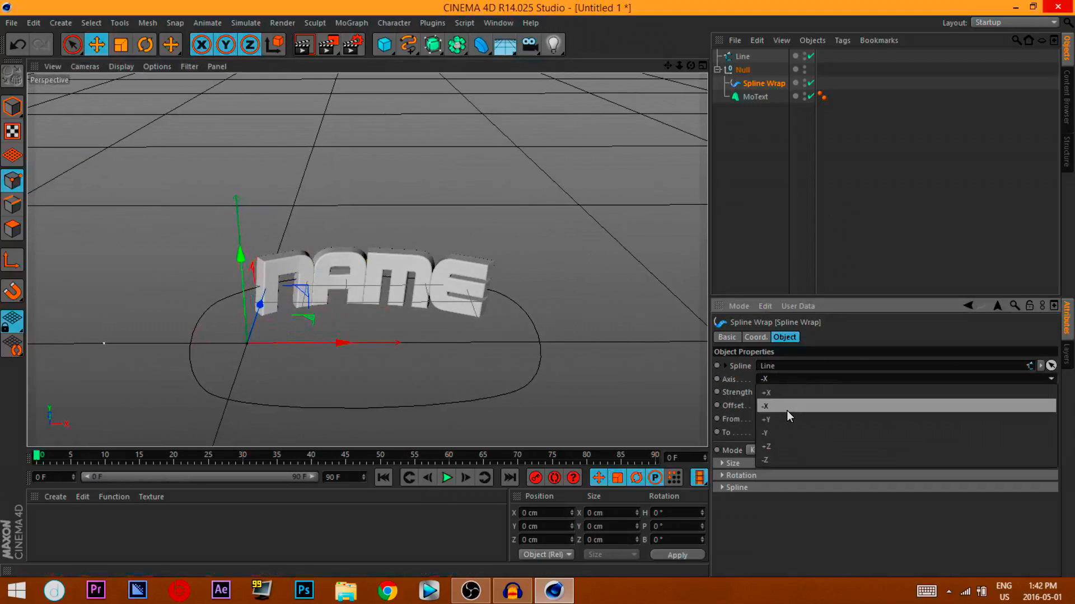
{"action": "left_click", "coordinate": [772, 422]}
{"action": "left_click_drag", "start_coordinate": [690, 66], "coordinate": [366, 260]}
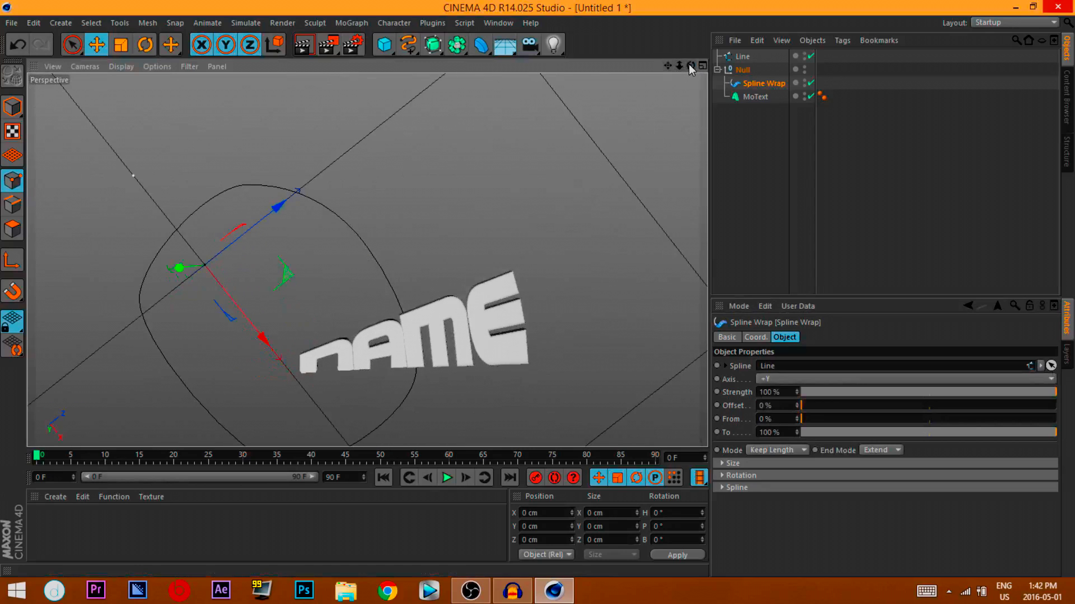
{"action": "left_click_drag", "start_coordinate": [682, 66], "coordinate": [655, 99]}
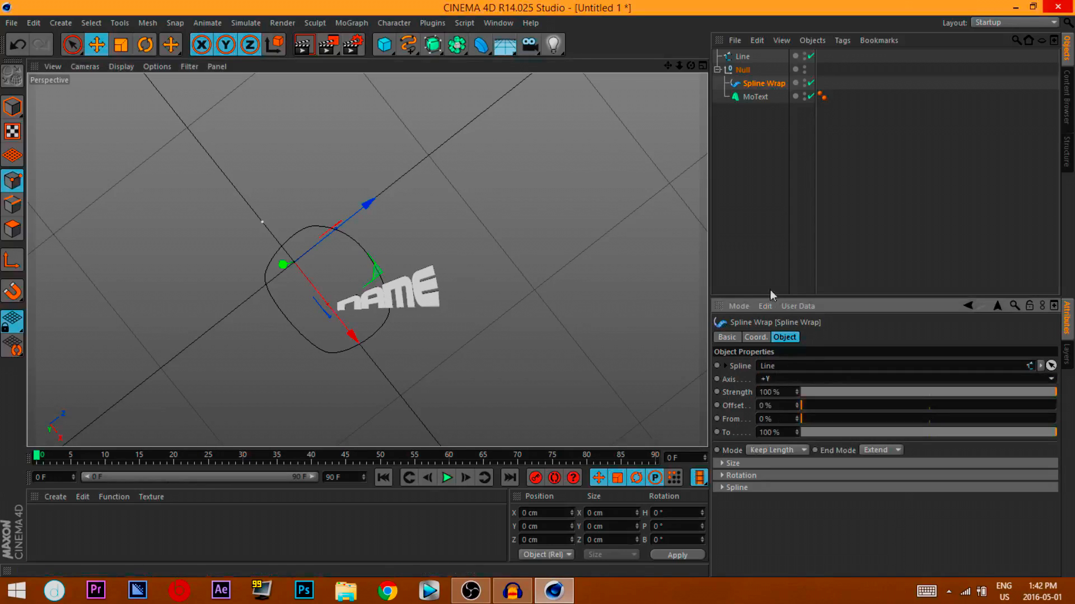
{"action": "left_click_drag", "start_coordinate": [690, 65], "coordinate": [646, 65]}
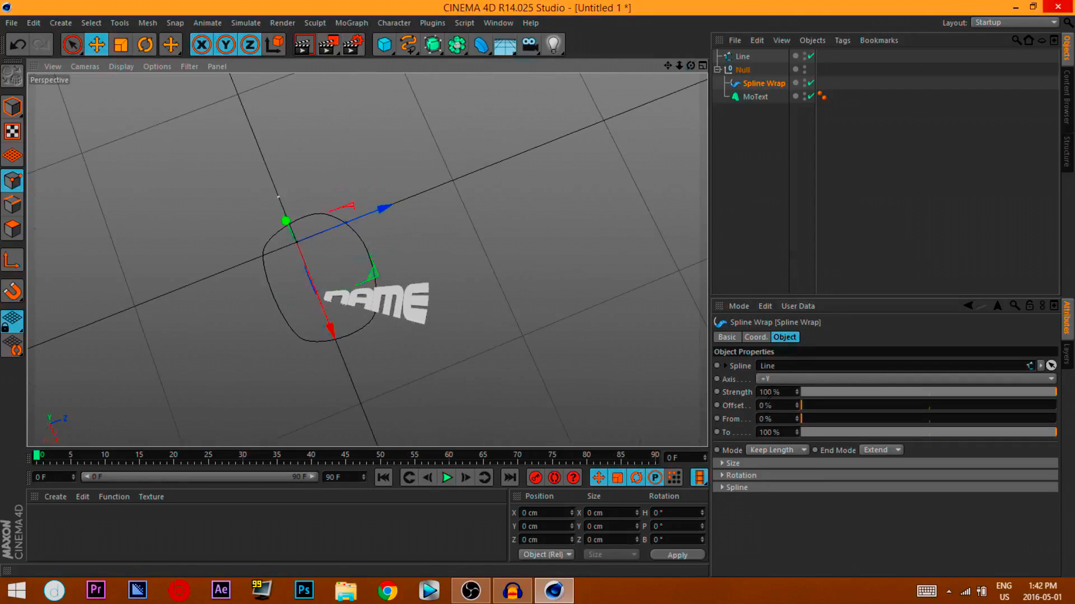
Try the Spline Wrap's +Z axis and examine the title from the front and from above
{"action": "left_click", "coordinate": [777, 378]}
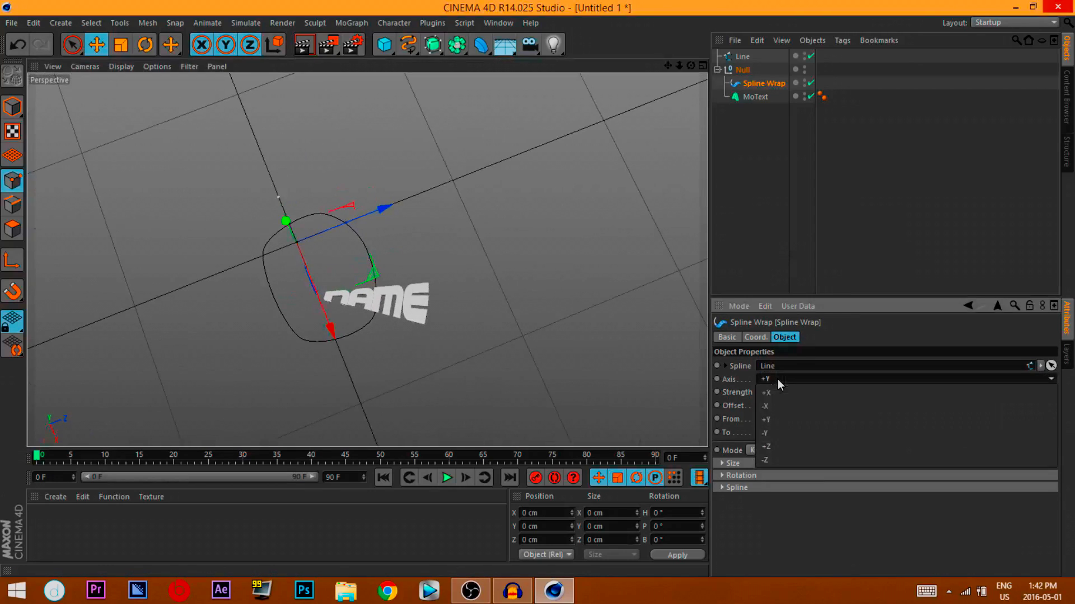
{"action": "left_click", "coordinate": [781, 446]}
{"action": "left_click_drag", "start_coordinate": [691, 66], "coordinate": [689, 137]}
{"action": "scroll", "coordinate": [380, 346], "scroll_direction": "up", "scroll_amount": 4}
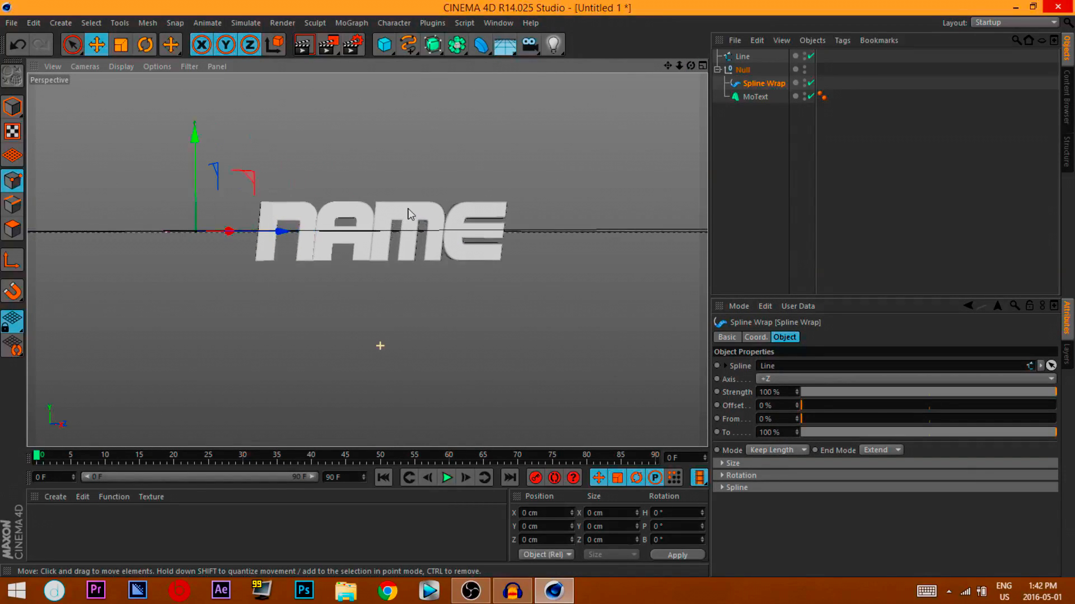
{"action": "left_click_drag", "start_coordinate": [691, 66], "coordinate": [645, 186]}
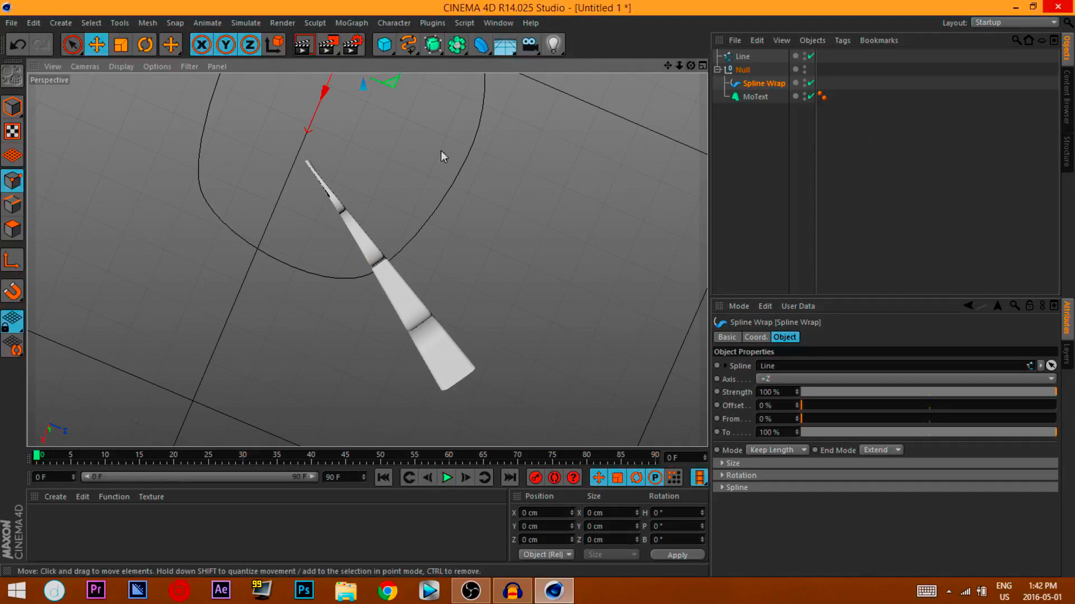
Try the Spline Wrap's -Z axis and examine the title from an angle
{"action": "left_click", "coordinate": [791, 379]}
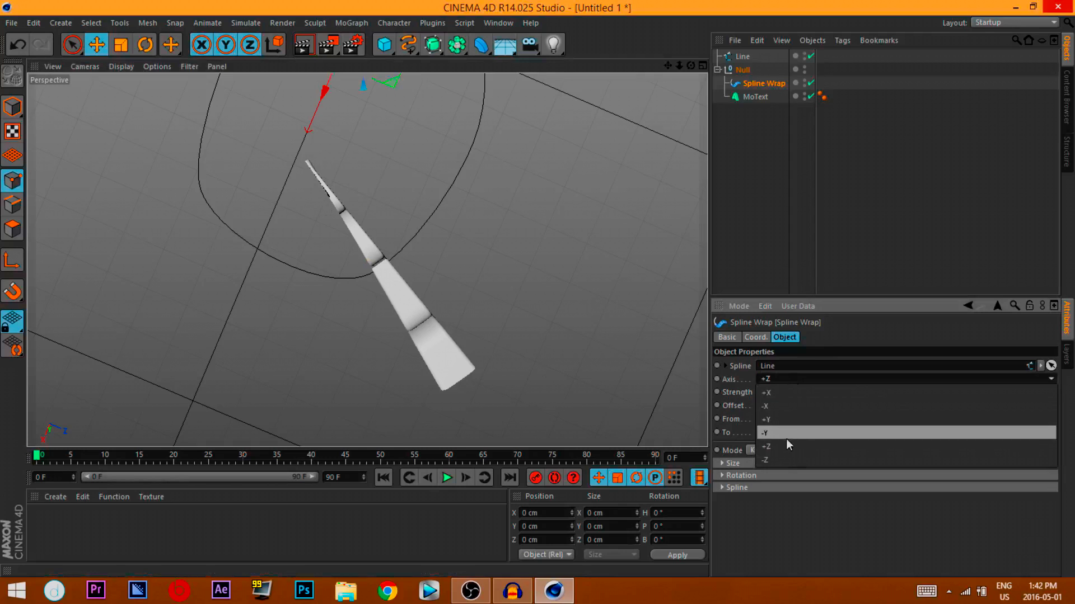
{"action": "left_click", "coordinate": [774, 462]}
{"action": "left_click_drag", "start_coordinate": [690, 66], "coordinate": [526, 40]}
{"action": "left_click_drag", "start_coordinate": [367, 260], "coordinate": [367, 260]}
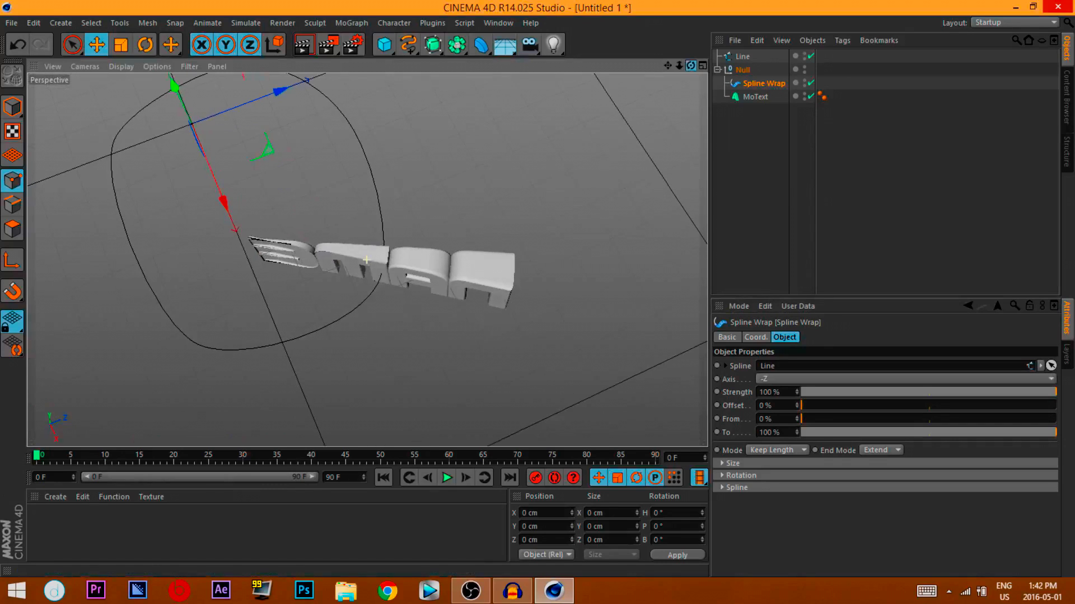
Return the Spline Wrap's axis to +X and view the title from the front
{"action": "left_click", "coordinate": [767, 379]}
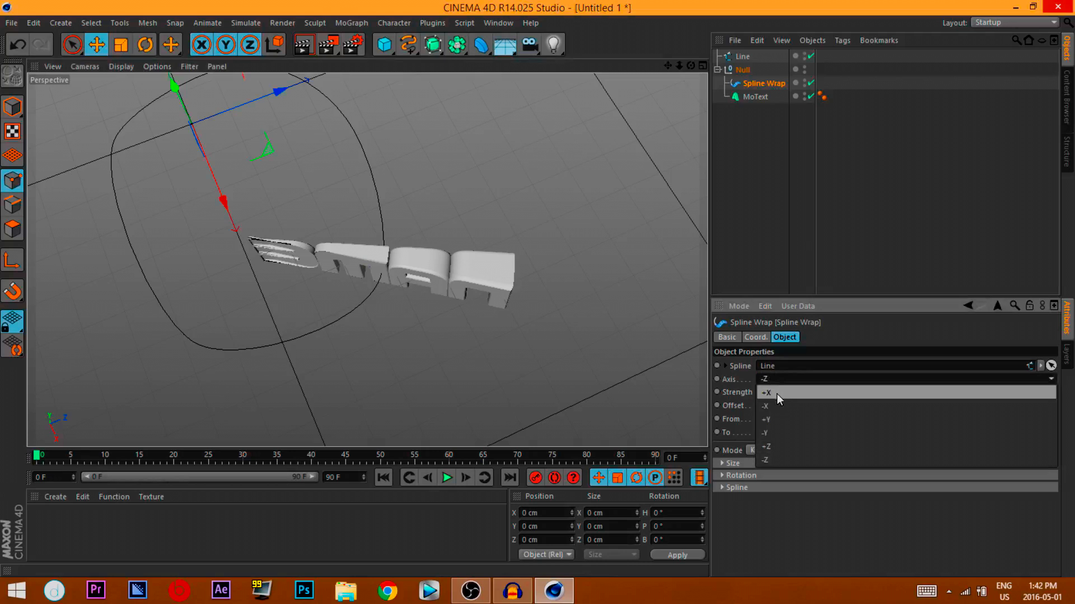
{"action": "left_click", "coordinate": [777, 394]}
{"action": "left_click_drag", "start_coordinate": [691, 65], "coordinate": [691, 66]}
{"action": "left_click_drag", "start_coordinate": [679, 66], "coordinate": [603, 58]}
{"action": "left_click_drag", "start_coordinate": [678, 64], "coordinate": [678, 64]}
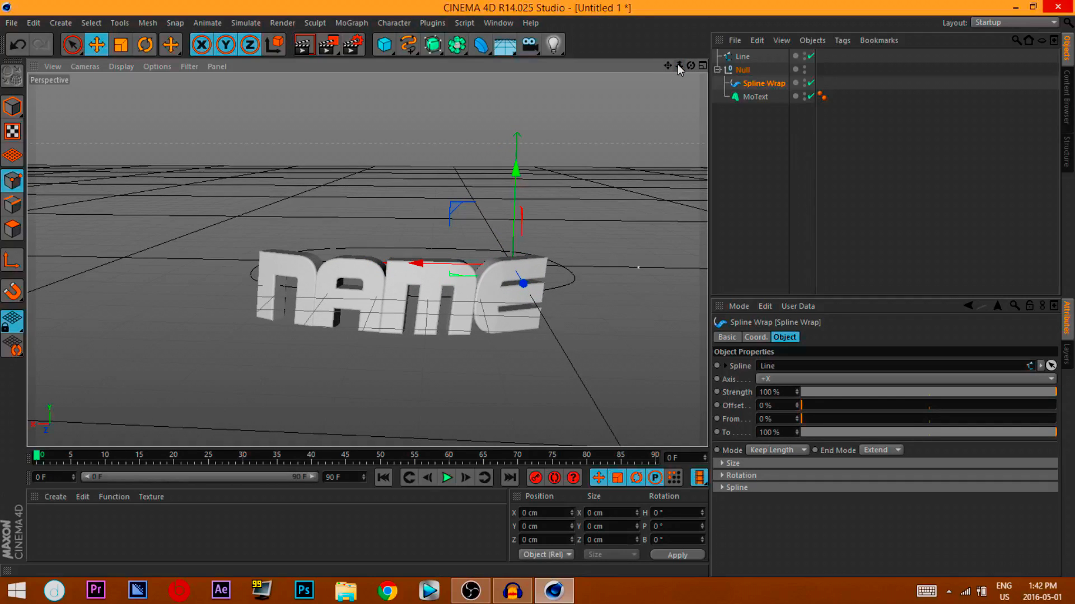
{"action": "left_click_drag", "start_coordinate": [691, 66], "coordinate": [691, 65]}
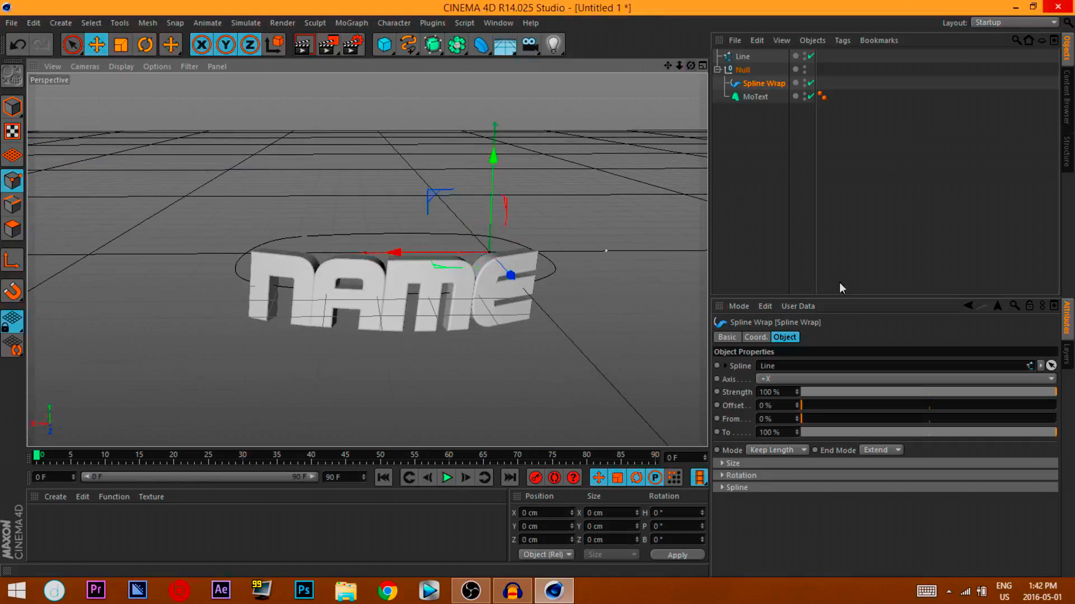
Compare the Spline Wrap's -X axis with +X, keeping +X
{"action": "left_click", "coordinate": [764, 380]}
{"action": "left_click", "coordinate": [773, 409]}
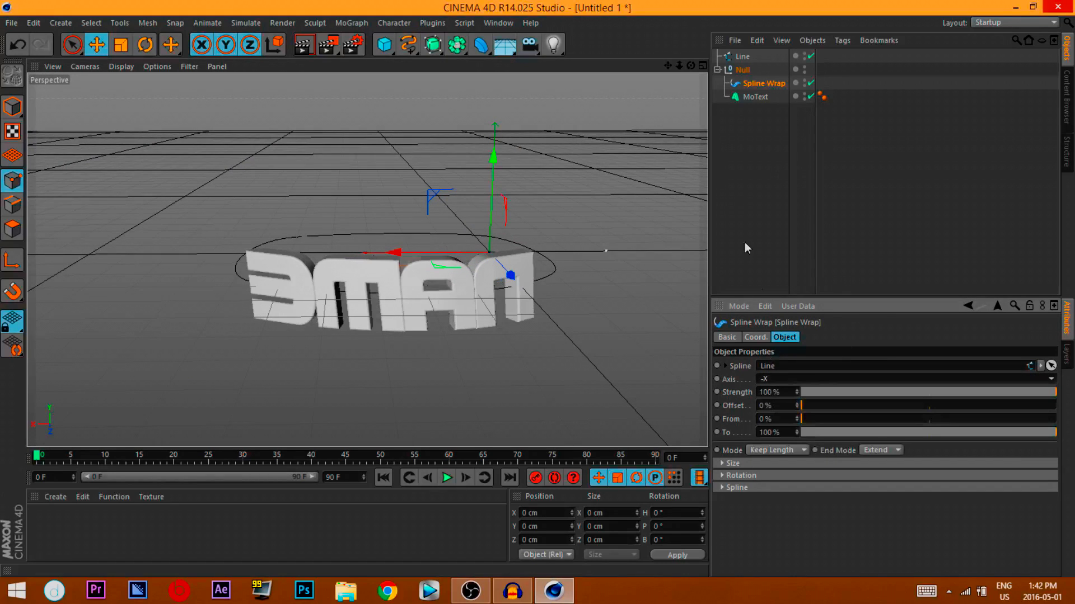
{"action": "left_click_drag", "start_coordinate": [691, 65], "coordinate": [690, 65]}
{"action": "left_click", "coordinate": [785, 378]}
{"action": "left_click", "coordinate": [783, 394]}
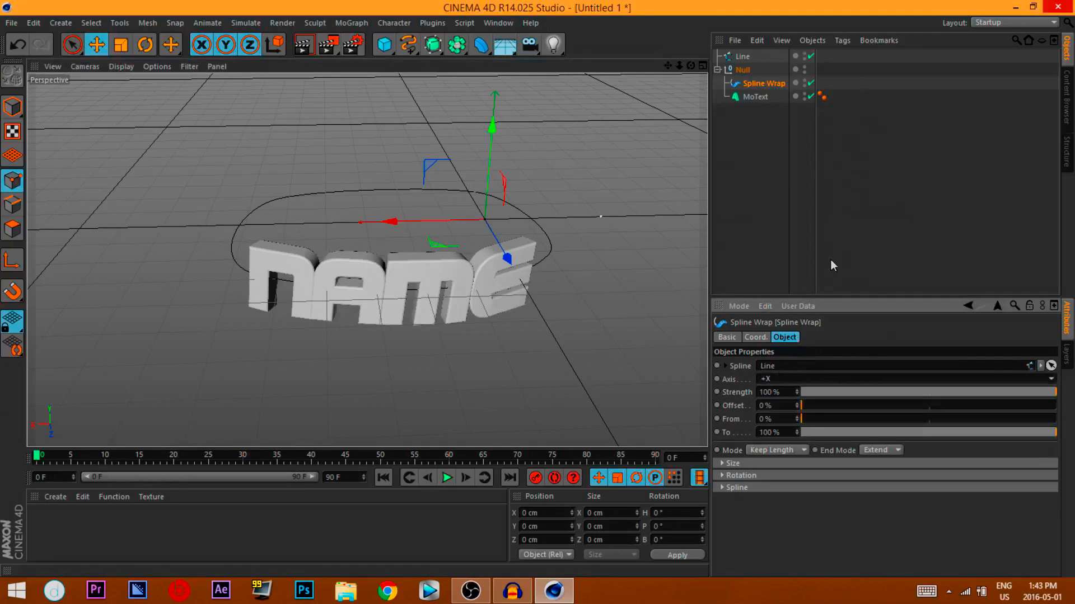
Render a viewport preview of the wrapped title seen from the front, then dismiss it
{"action": "left_click_drag", "start_coordinate": [690, 66], "coordinate": [566, 33]}
{"action": "left_click_drag", "start_coordinate": [367, 259], "coordinate": [366, 260], "text": "alt"}
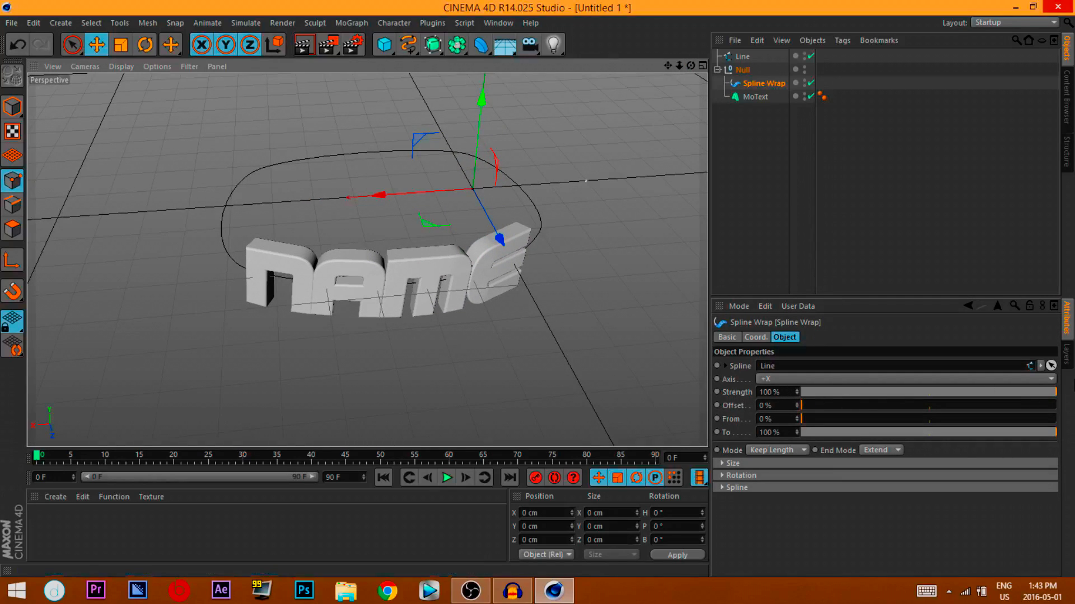
{"action": "left_click_drag", "start_coordinate": [1042, 397], "coordinate": [1073, 426]}
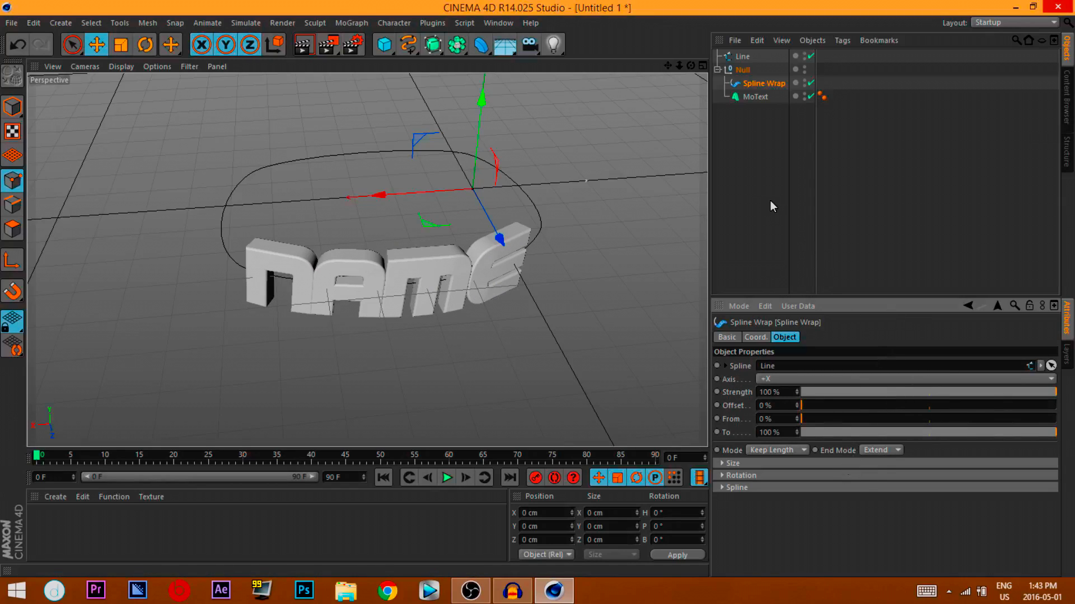
{"action": "mouse_move", "coordinate": [691, 66]}
{"action": "left_mouse_down"}
{"action": "mouse_move", "coordinate": [690, 12]}
{"action": "mouse_move", "coordinate": [690, 95]}
{"action": "mouse_move", "coordinate": [691, 65]}
{"action": "left_mouse_up"}
{"action": "scroll", "coordinate": [420, 286], "scroll_direction": "up", "scroll_amount": 2}
{"action": "left_click", "coordinate": [303, 45]}
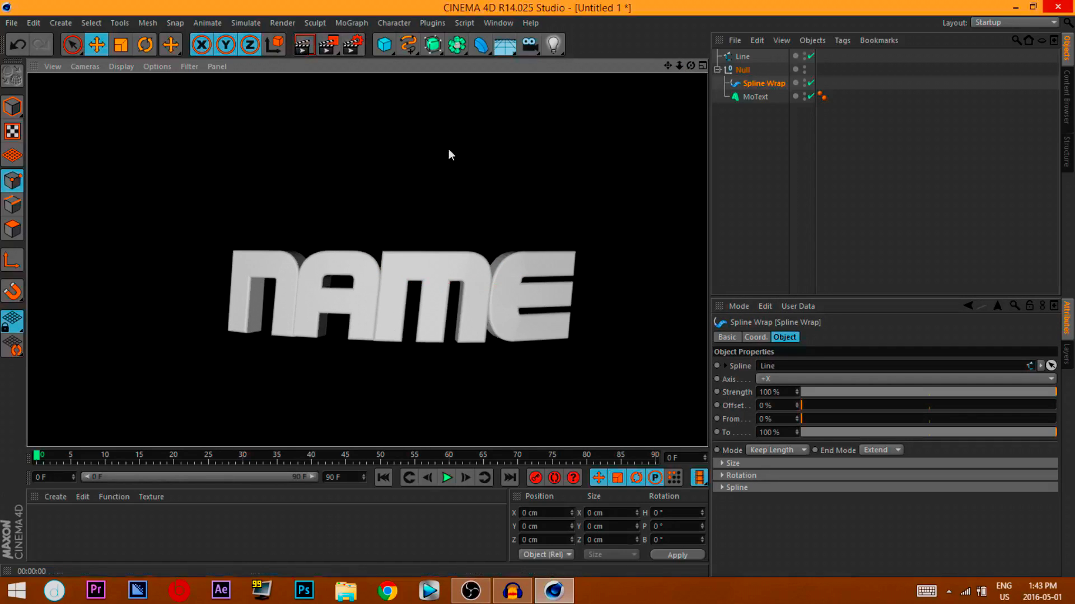
{"action": "left_click", "coordinate": [538, 143]}
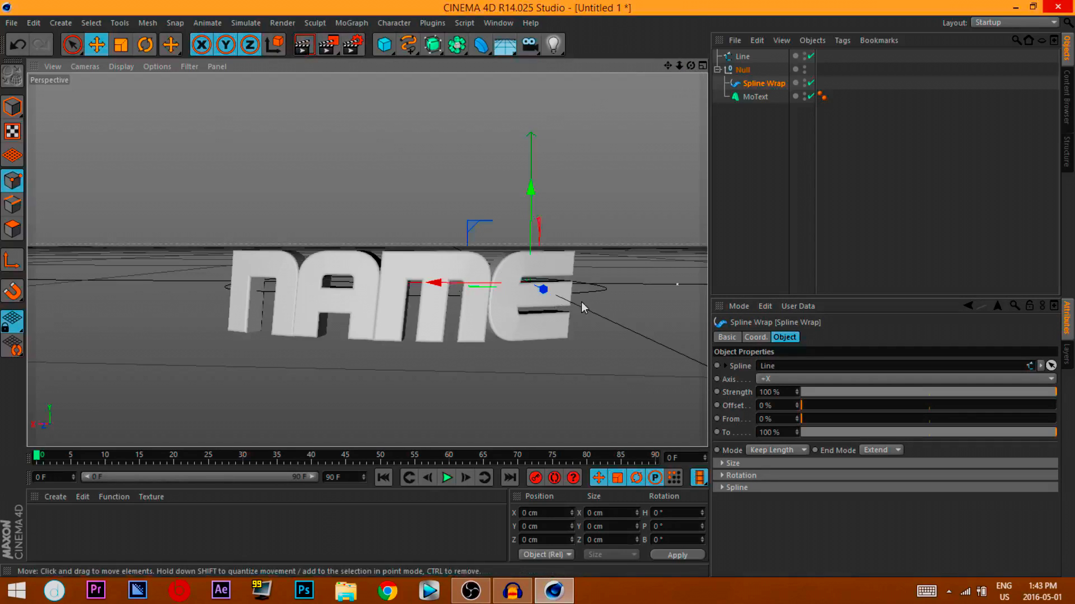
Check the wrapped title from below and in the four-view layout, then return to the perspective view with the Move tool
{"action": "left_click_drag", "start_coordinate": [690, 66], "coordinate": [453, 289]}
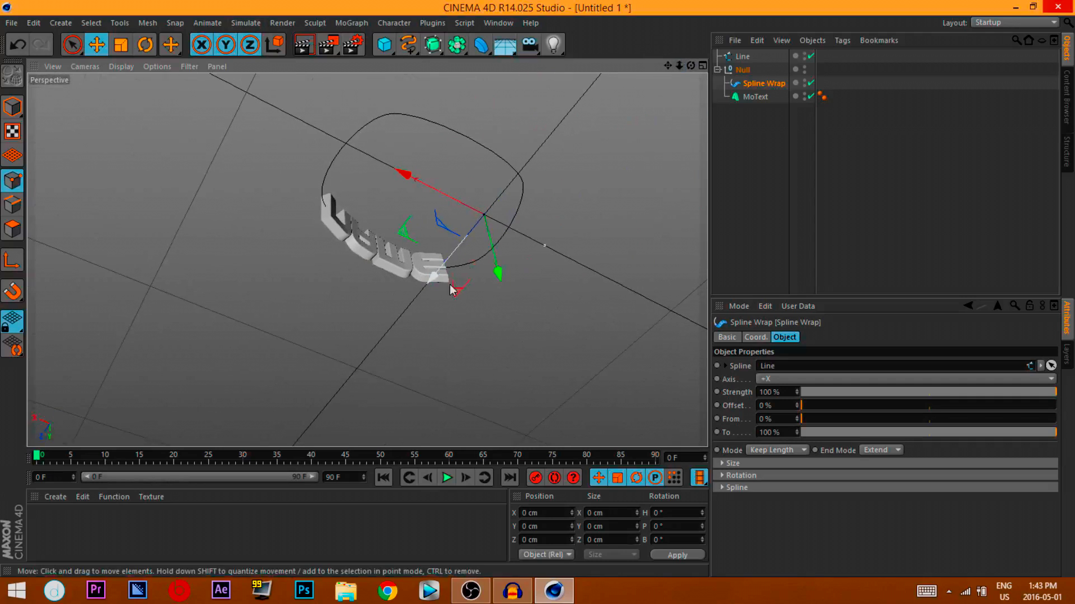
{"action": "left_click", "coordinate": [71, 44]}
{"action": "left_click", "coordinate": [702, 66]}
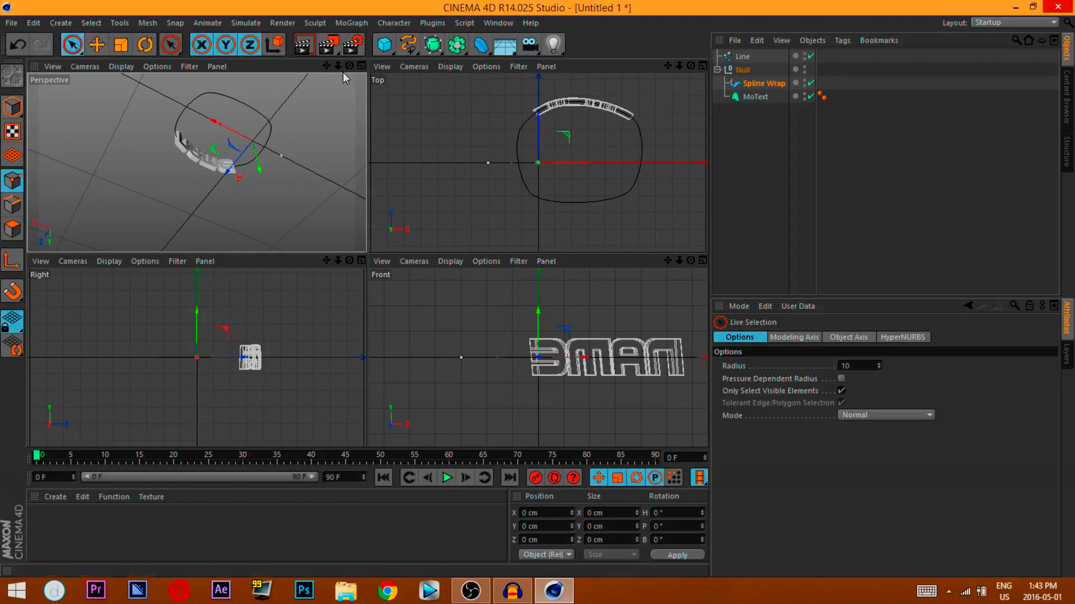
{"action": "left_click", "coordinate": [361, 66]}
{"action": "left_click", "coordinate": [96, 45]}
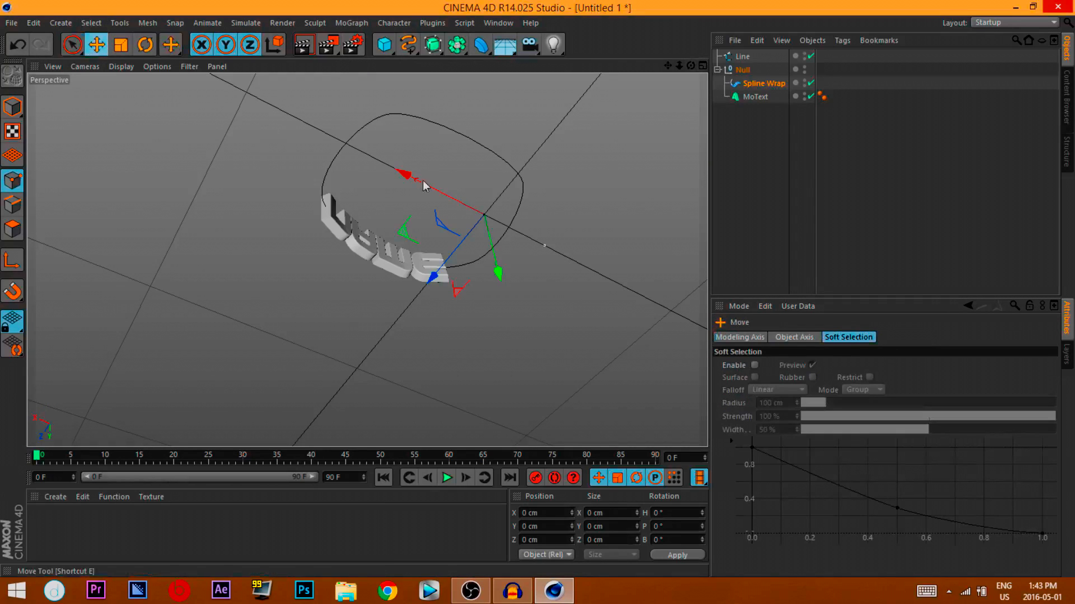
Bring the title back to a front-facing view, preview-render it and check its framing
{"action": "left_click_drag", "start_coordinate": [690, 66], "coordinate": [772, 22]}
{"action": "scroll", "coordinate": [474, 266], "scroll_direction": "up", "scroll_amount": 5}
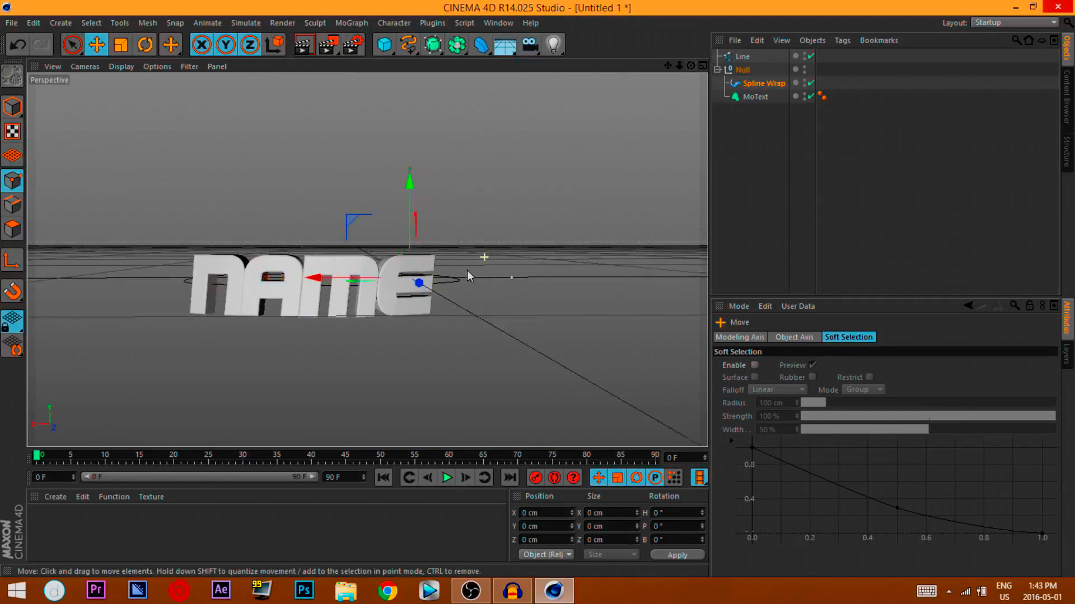
{"action": "left_click", "coordinate": [302, 45]}
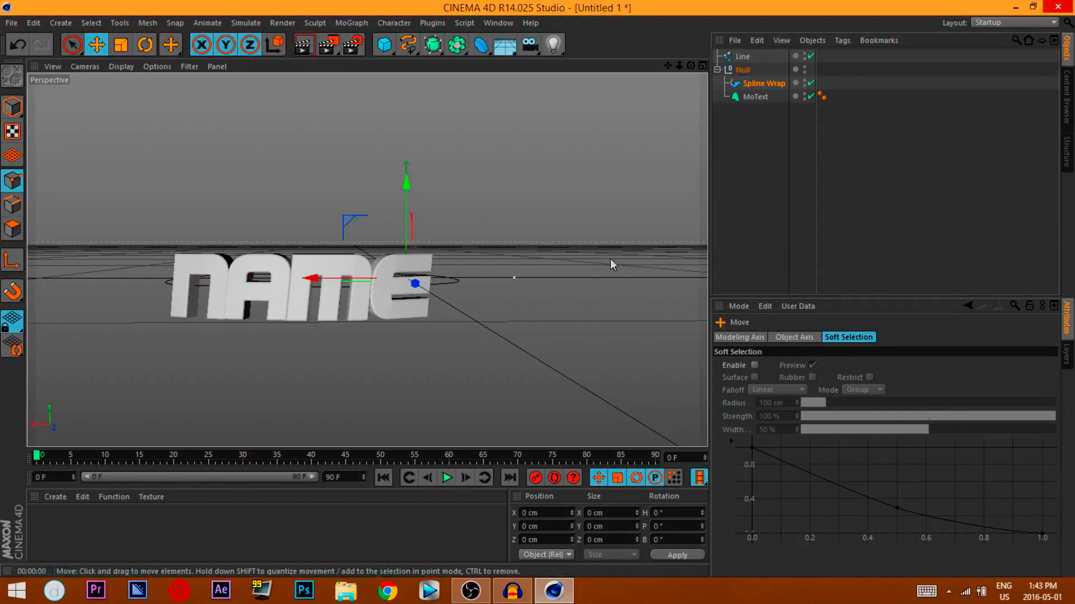
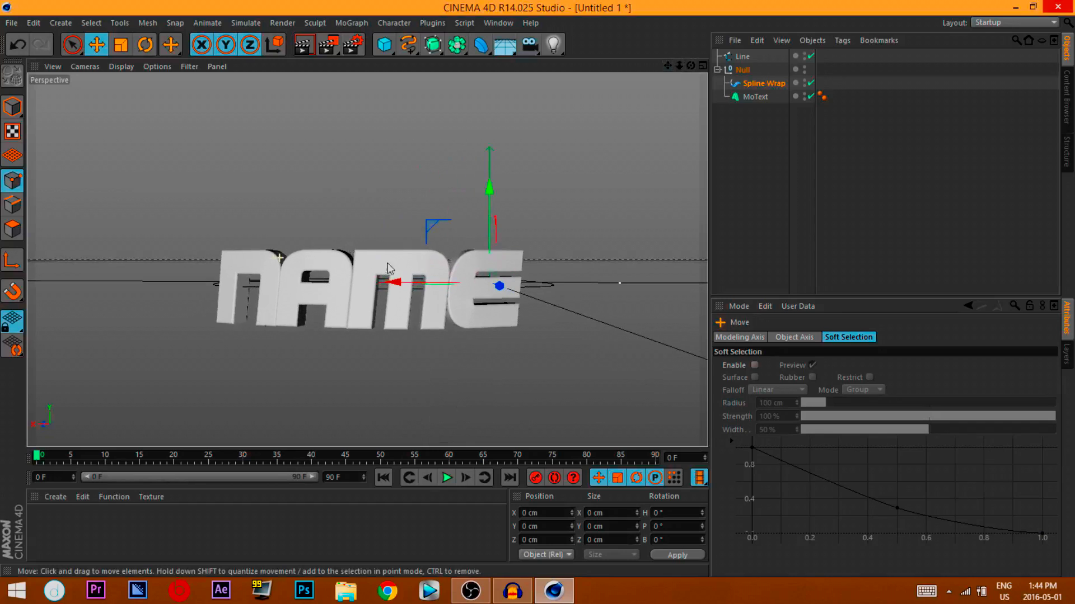
{"action": "scroll", "coordinate": [408, 221], "scroll_direction": "down", "scroll_amount": 2}
{"action": "scroll", "coordinate": [407, 223], "scroll_direction": "up", "scroll_amount": 3}
{"action": "scroll", "coordinate": [423, 266], "scroll_direction": "down", "scroll_amount": 3}
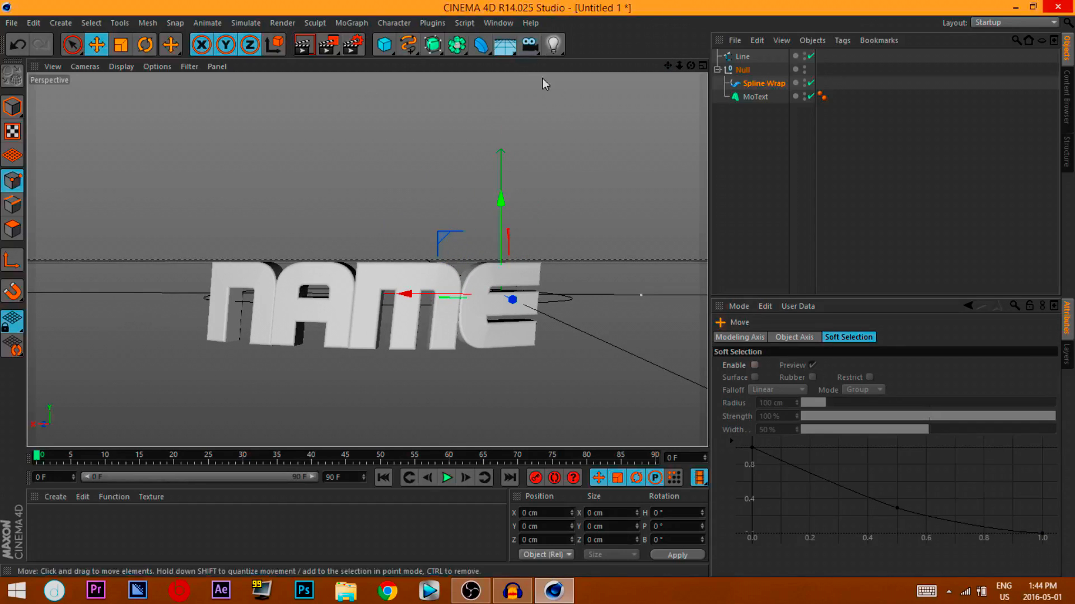
Try a Physical Sky object in the scene, then delete it
{"action": "left_click_drag", "start_coordinate": [505, 44], "coordinate": [689, 66]}
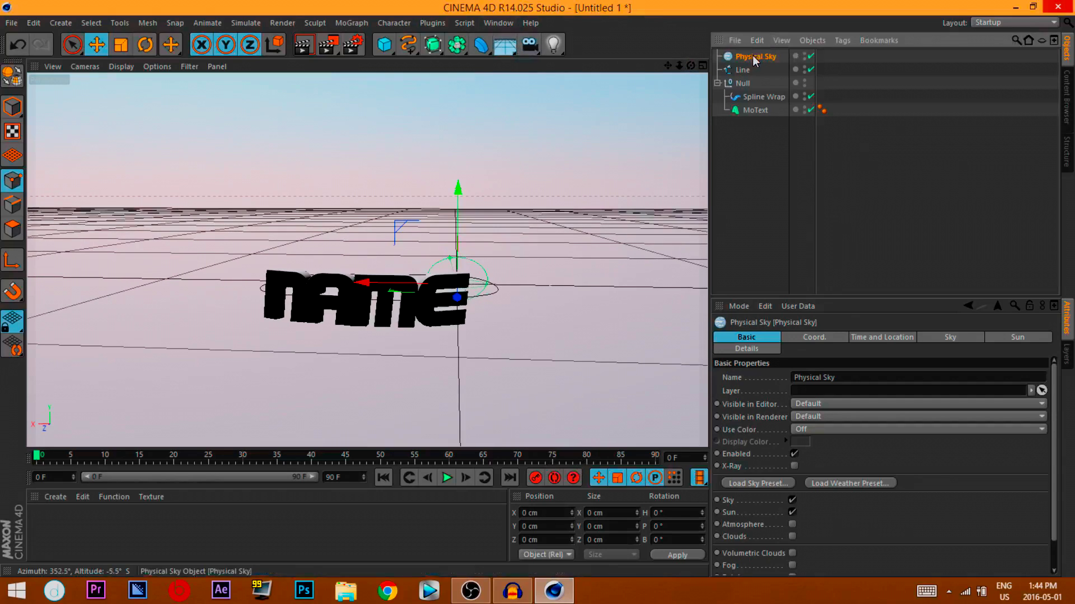
{"action": "key", "text": "Delete"}
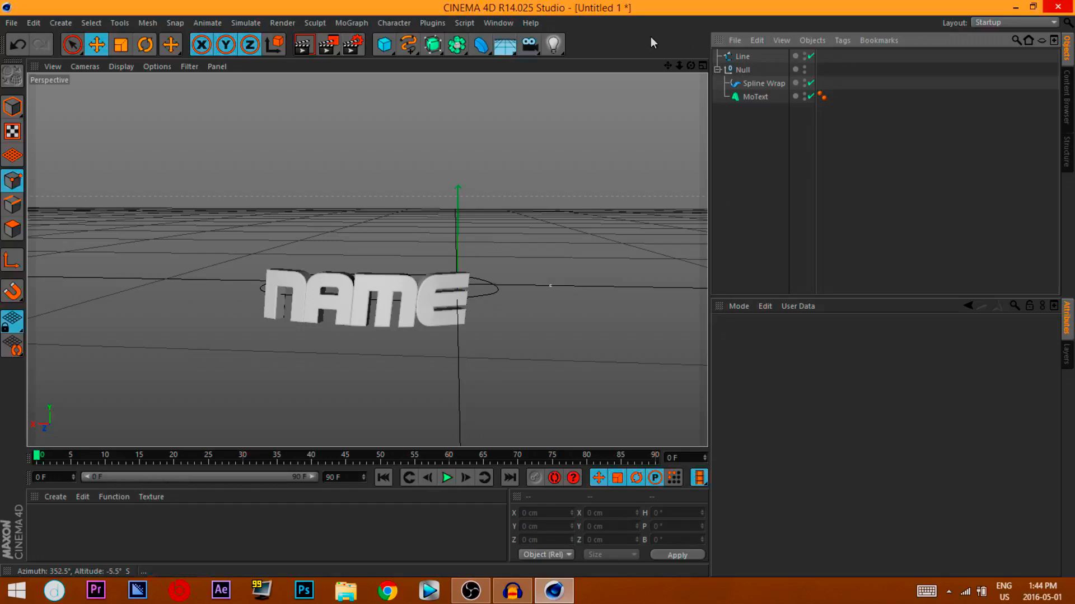
Record a starting keyframe for the Spline Wrap at frame 0 and turn on automatic keyframing
{"action": "left_click", "coordinate": [505, 44]}
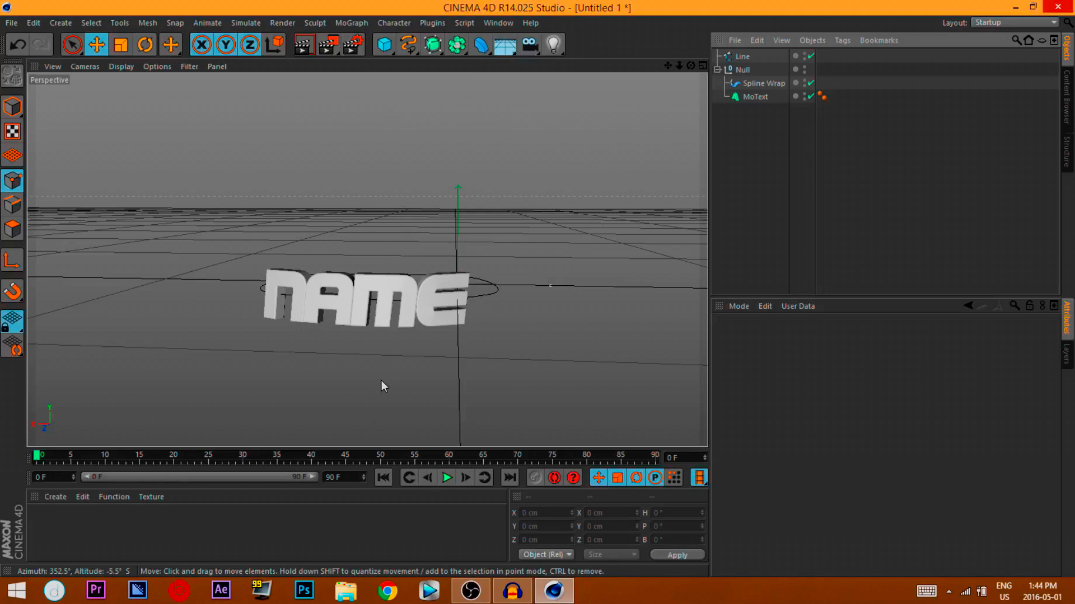
{"action": "scroll", "coordinate": [371, 297], "scroll_direction": "up", "scroll_amount": 3}
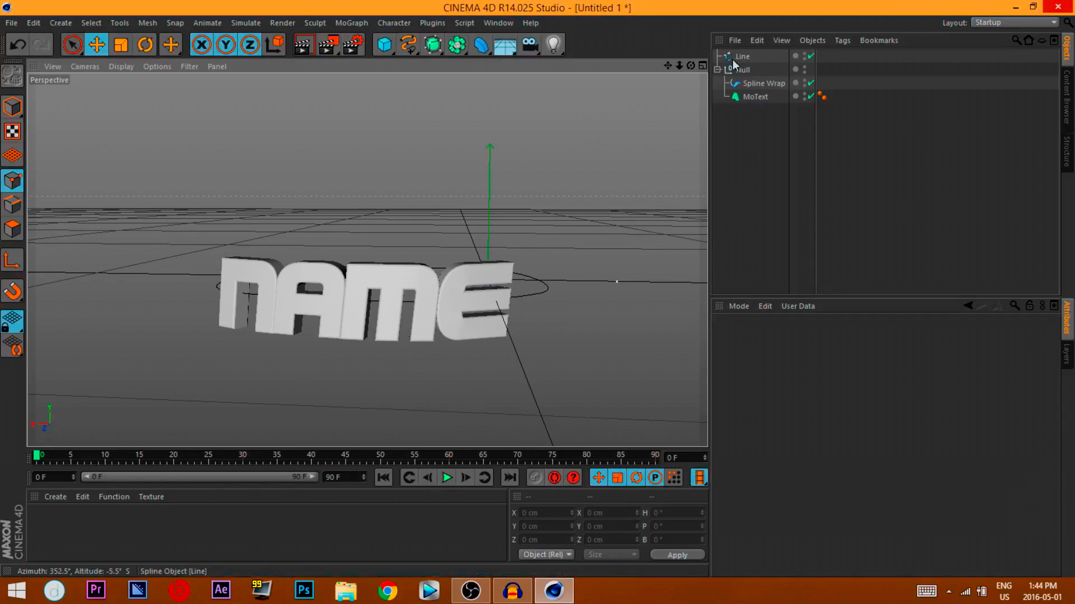
{"action": "left_click", "coordinate": [756, 84]}
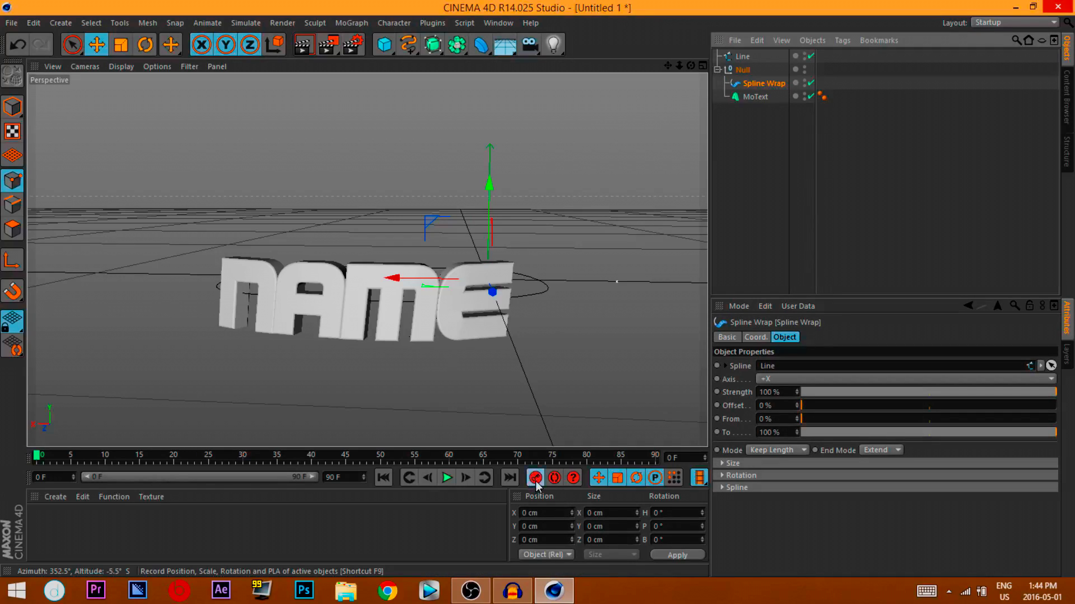
{"action": "left_click", "coordinate": [554, 478]}
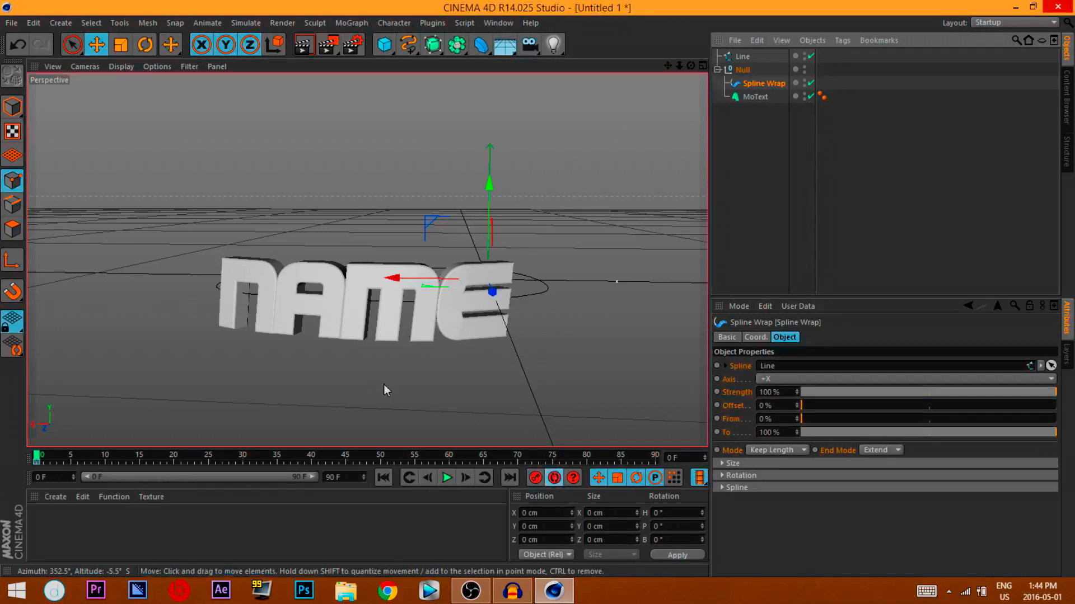
Go to frame 85 and set the Spline Wrap's Offset to 500%
{"action": "left_click_drag", "start_coordinate": [38, 457], "coordinate": [223, 458]}
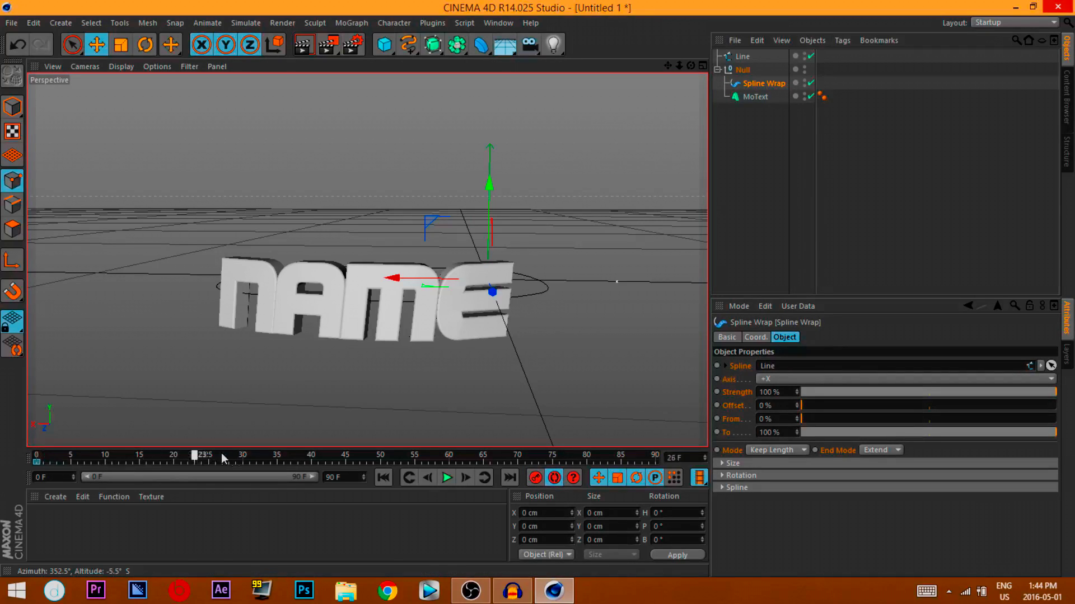
{"action": "left_click_drag", "start_coordinate": [620, 438], "coordinate": [548, 468]}
{"action": "left_click_drag", "start_coordinate": [679, 66], "coordinate": [671, 124]}
{"action": "left_click_drag", "start_coordinate": [565, 257], "coordinate": [551, 269]}
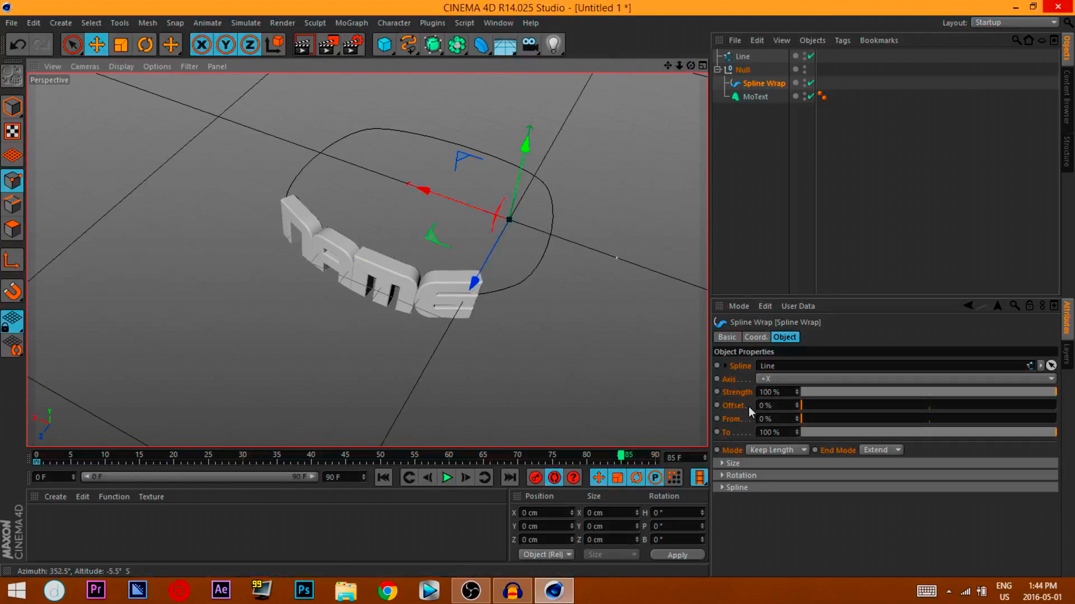
{"action": "left_click_drag", "start_coordinate": [800, 405], "coordinate": [796, 307]}
{"action": "left_click_drag", "start_coordinate": [1073, 406], "coordinate": [803, 409]}
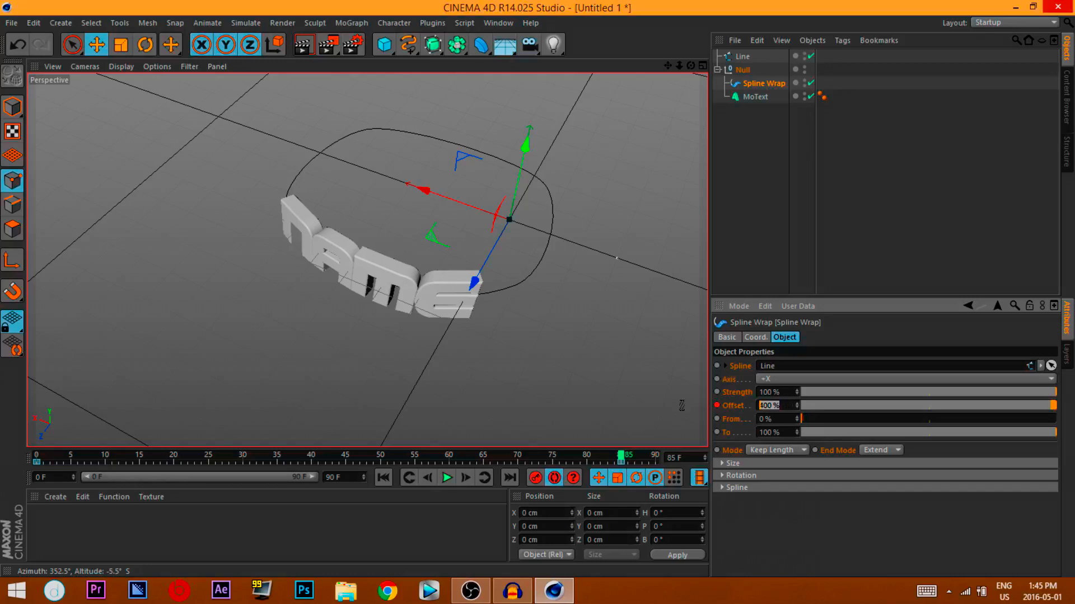
{"action": "type", "text": "500"}
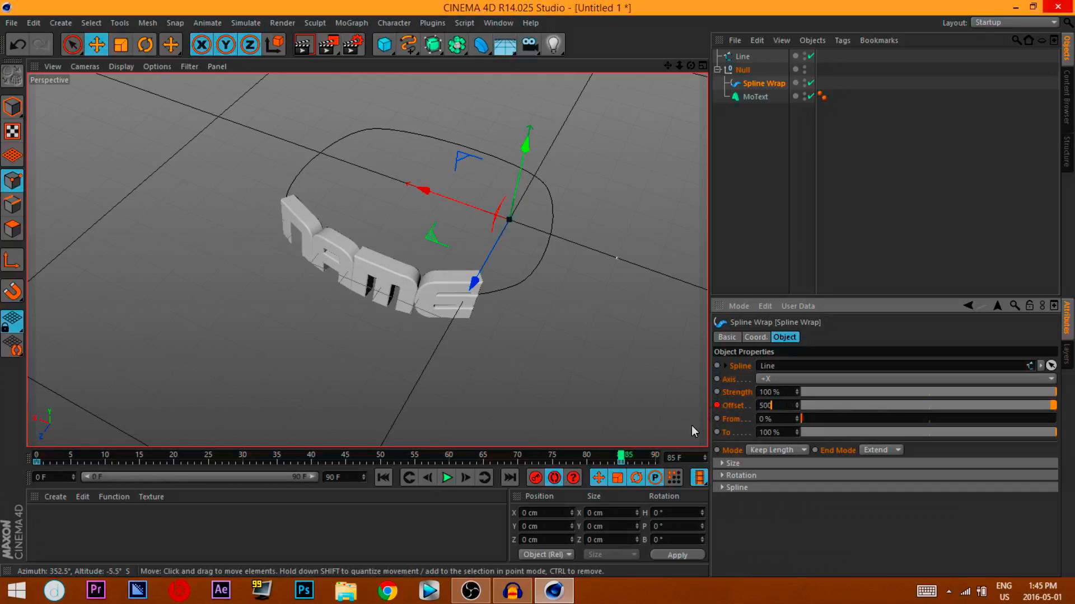
{"action": "key", "text": "Return"}
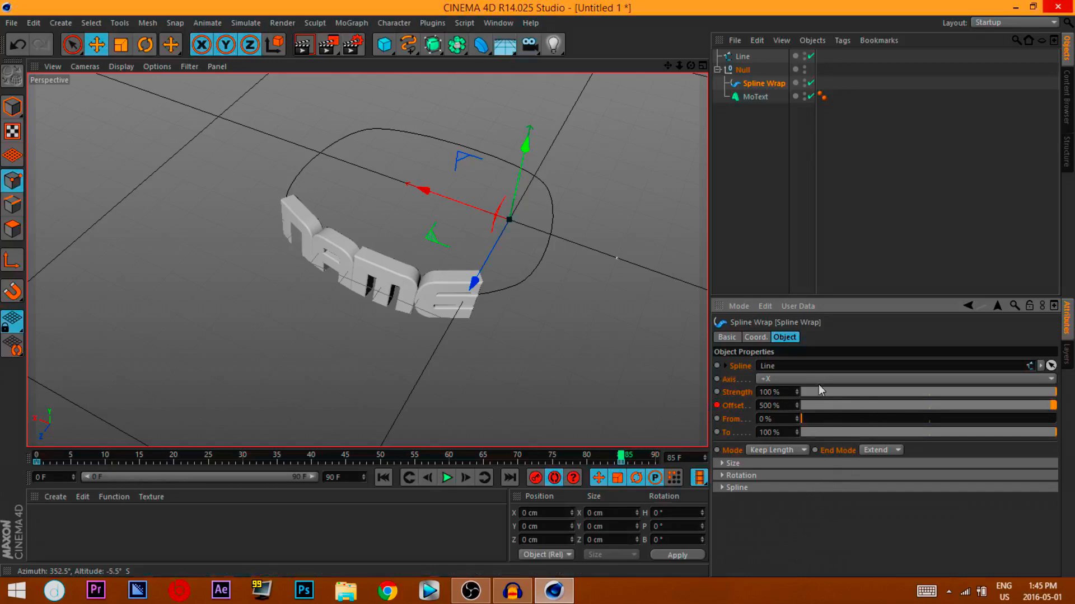
Record the Spline Wrap's offset keyframe at frame 85 and turn off automatic keyframing
{"action": "left_click_drag", "start_coordinate": [691, 66], "coordinate": [392, 62]}
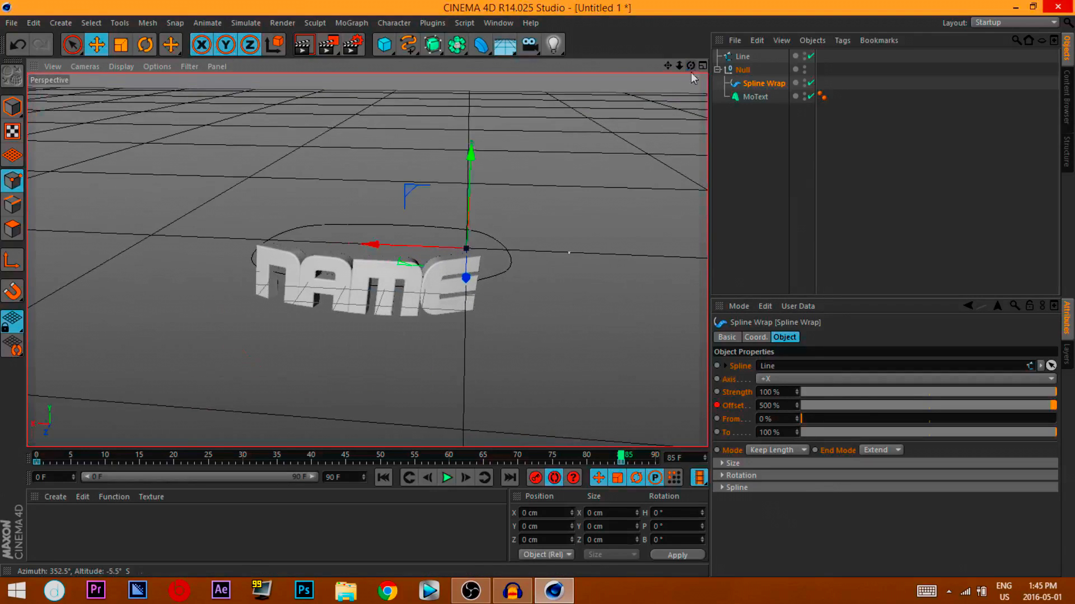
{"action": "left_click", "coordinate": [535, 479]}
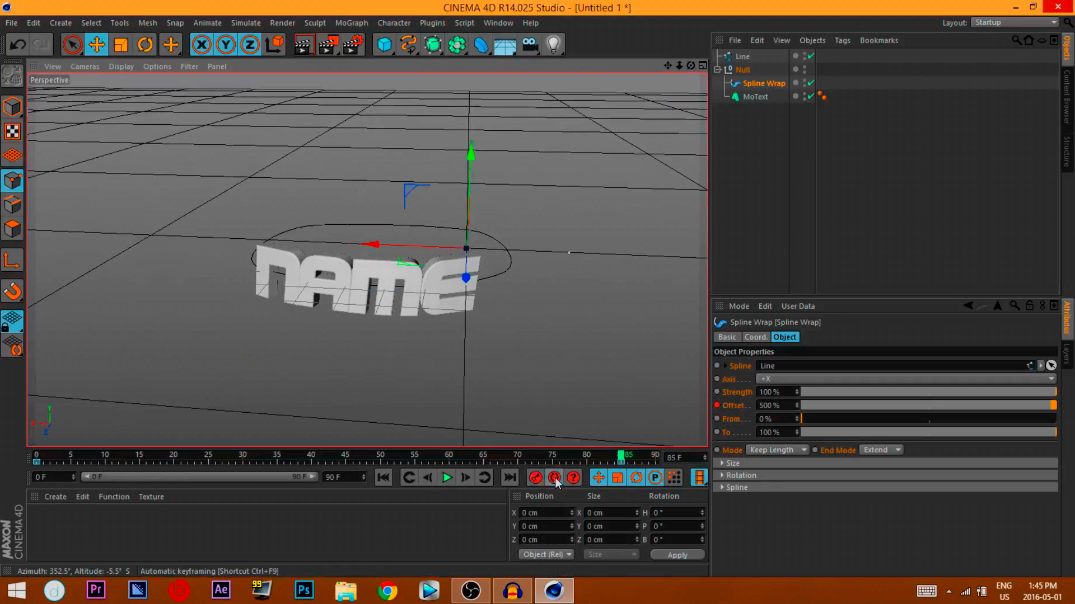
{"action": "left_click", "coordinate": [554, 477]}
Play the animation from frame 0 to check how the title travels around the spline
{"action": "left_click_drag", "start_coordinate": [620, 456], "coordinate": [0, 479]}
{"action": "left_click", "coordinate": [446, 477]}
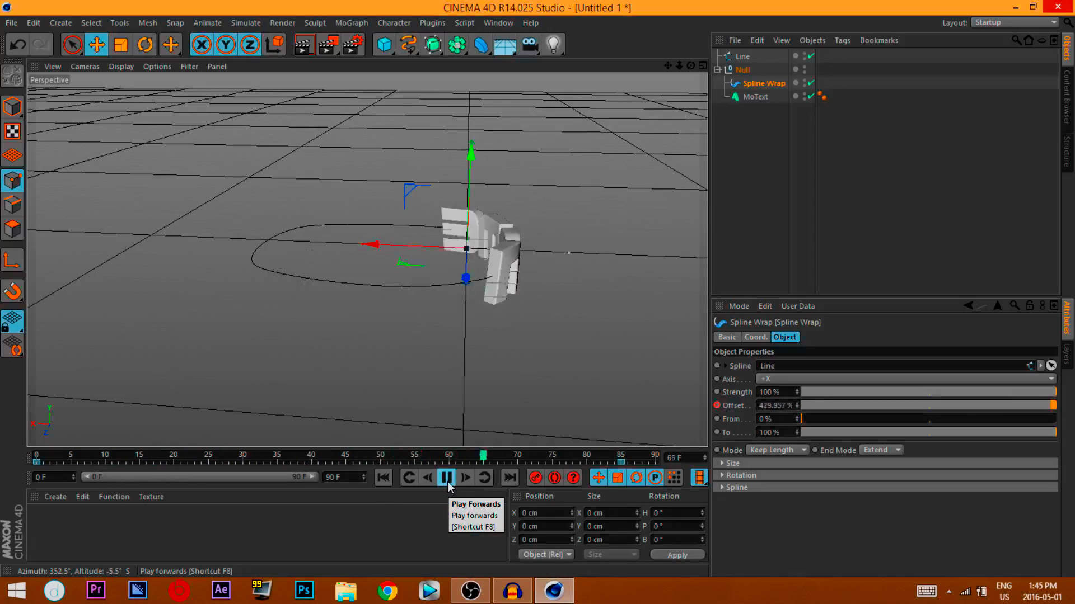
{"action": "left_click", "coordinate": [446, 477]}
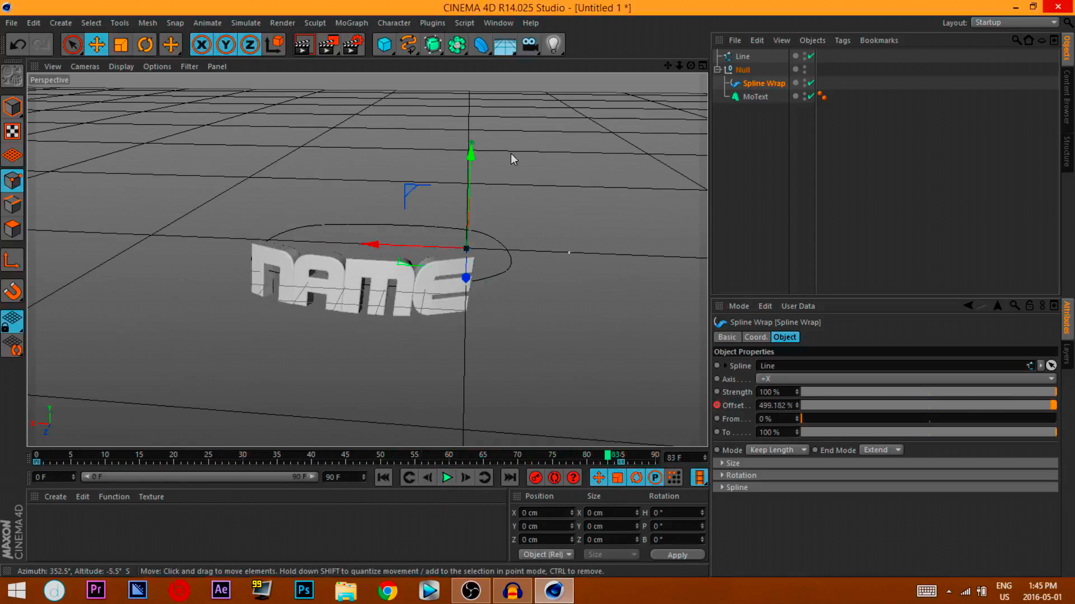
Frame the title level from the front and large in the perspective view for rendering
{"action": "left_click_drag", "start_coordinate": [690, 66], "coordinate": [666, 65]}
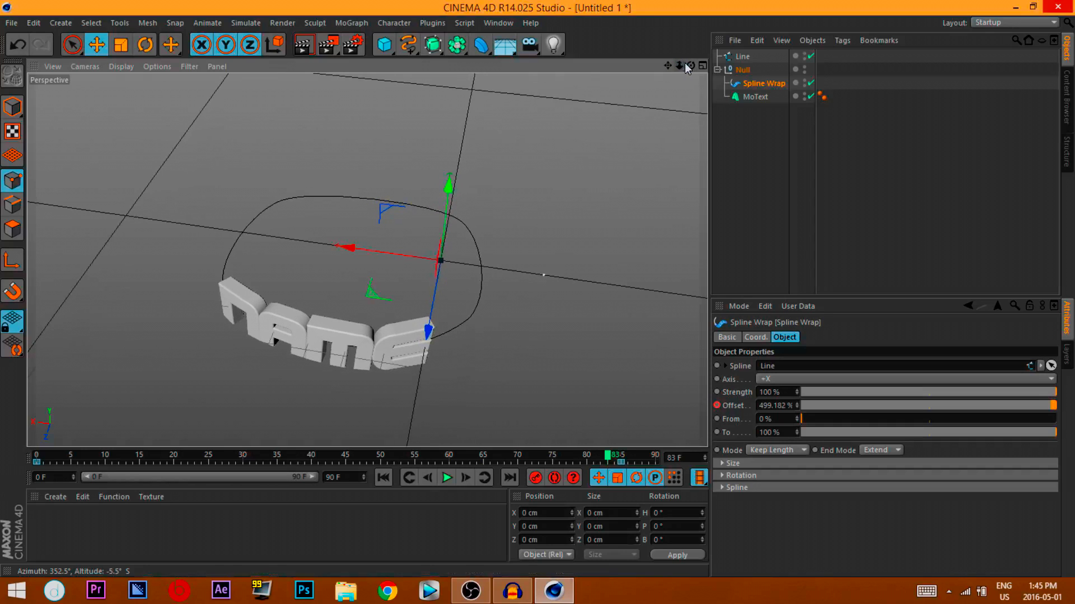
{"action": "left_click_drag", "start_coordinate": [690, 66], "coordinate": [669, 3]}
{"action": "scroll", "coordinate": [335, 225], "scroll_direction": "up", "scroll_amount": 5}
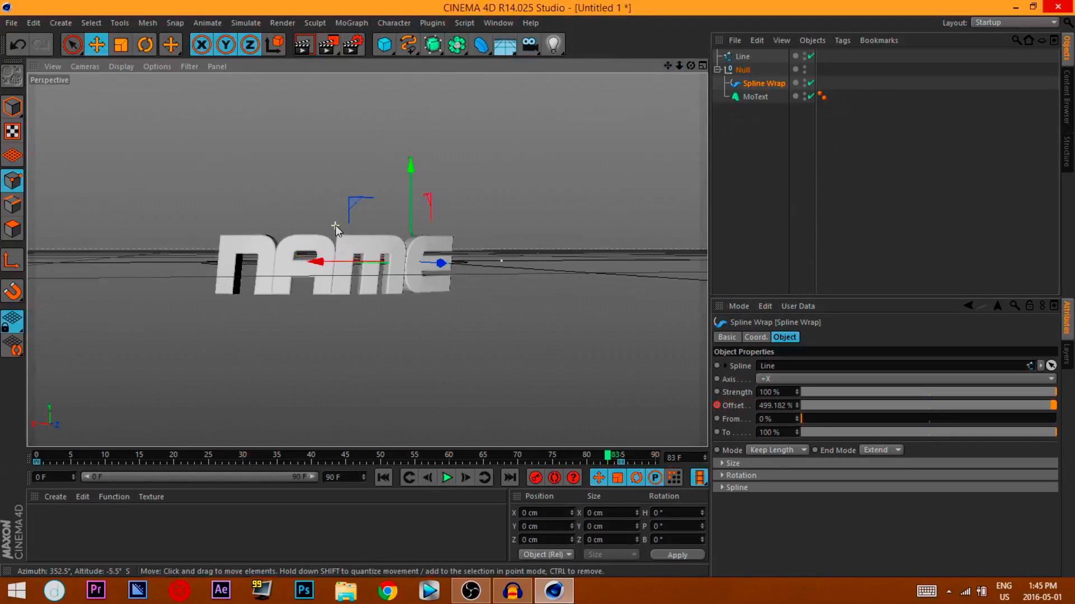
Set both the minimum and maximum anti-aliasing levels to 16x16 in the render settings
{"action": "left_click", "coordinate": [361, 49]}
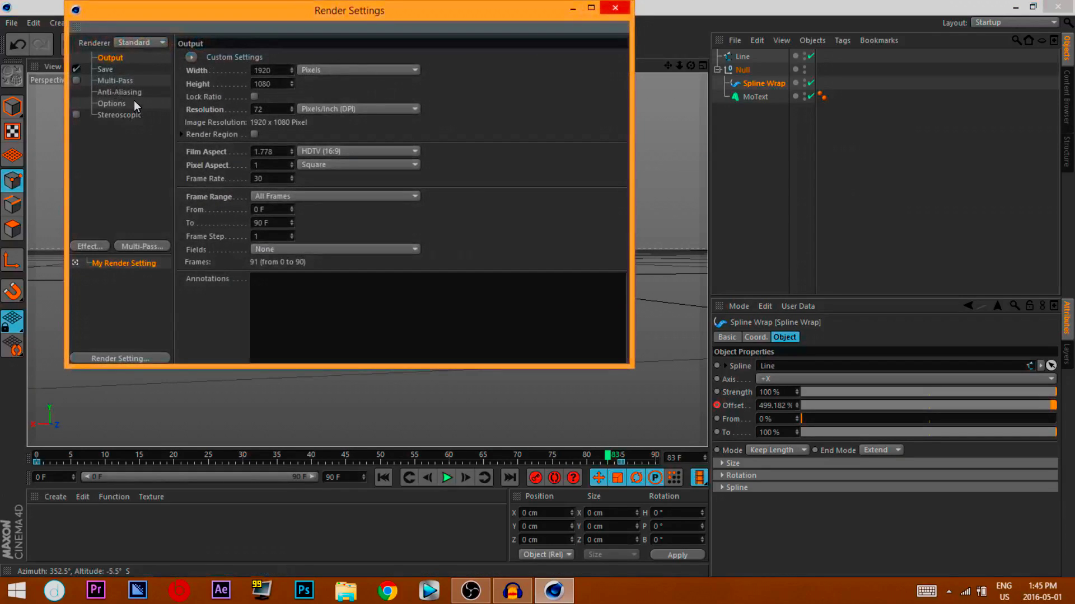
{"action": "left_click", "coordinate": [120, 93]}
{"action": "left_click", "coordinate": [313, 82]}
{"action": "left_click", "coordinate": [310, 137]}
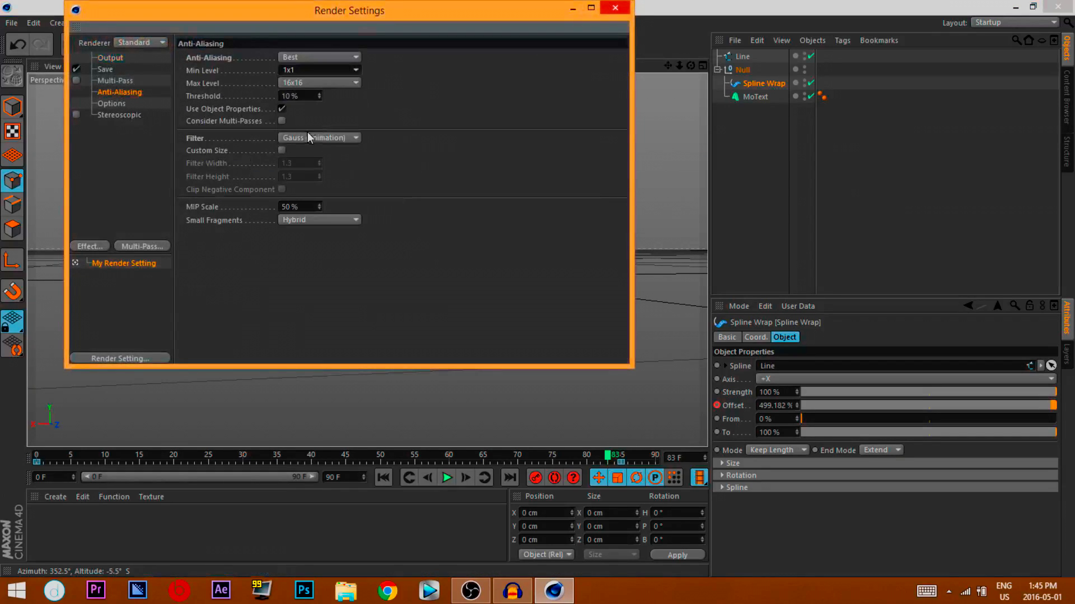
{"action": "left_click", "coordinate": [319, 69]}
{"action": "left_click", "coordinate": [323, 80]}
{"action": "left_click", "coordinate": [612, 11]}
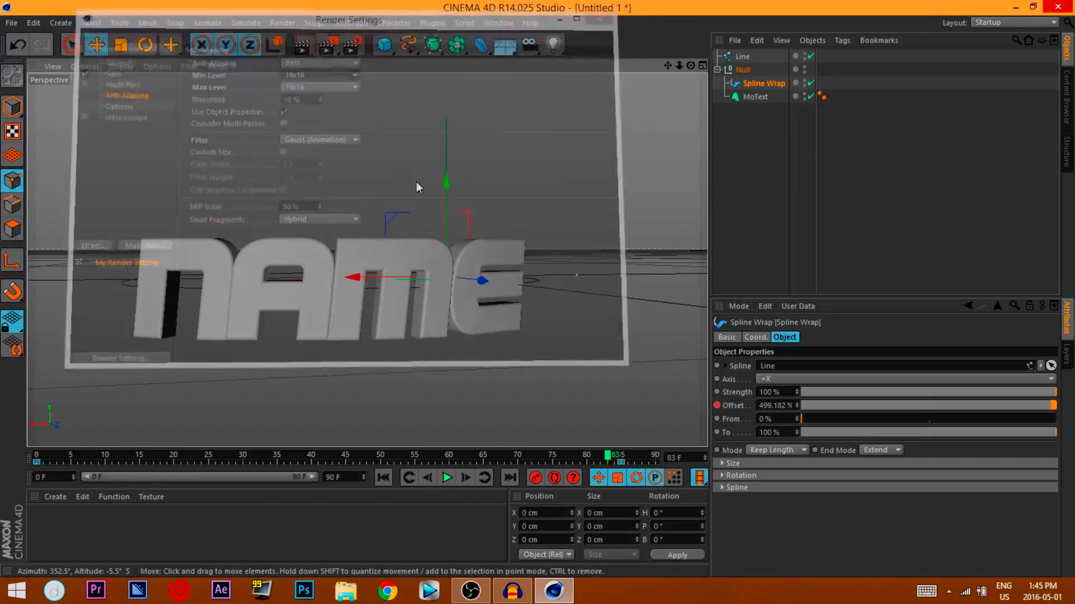
Render the animation to the Picture Viewer and fit the whole frame in its preview
{"action": "mouse_move", "coordinate": [331, 46]}
{"action": "left_mouse_down"}
{"action": "mouse_move", "coordinate": [322, 251]}
{"action": "mouse_move", "coordinate": [433, 114]}
{"action": "mouse_move", "coordinate": [321, 44]}
{"action": "left_mouse_up"}
{"action": "left_click", "coordinate": [323, 50]}
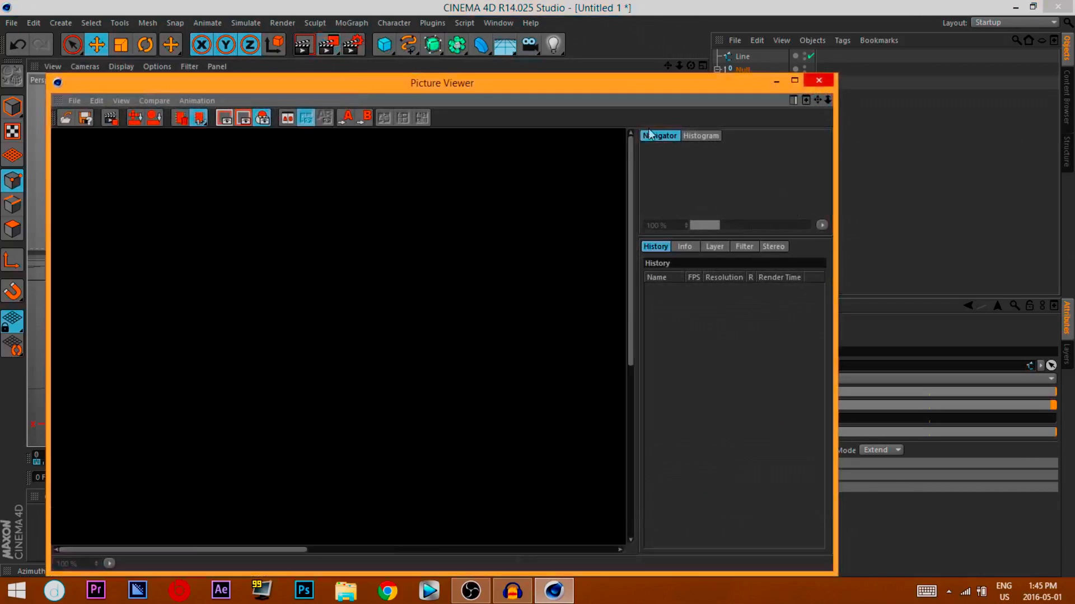
{"action": "left_click_drag", "start_coordinate": [744, 65], "coordinate": [755, 52]}
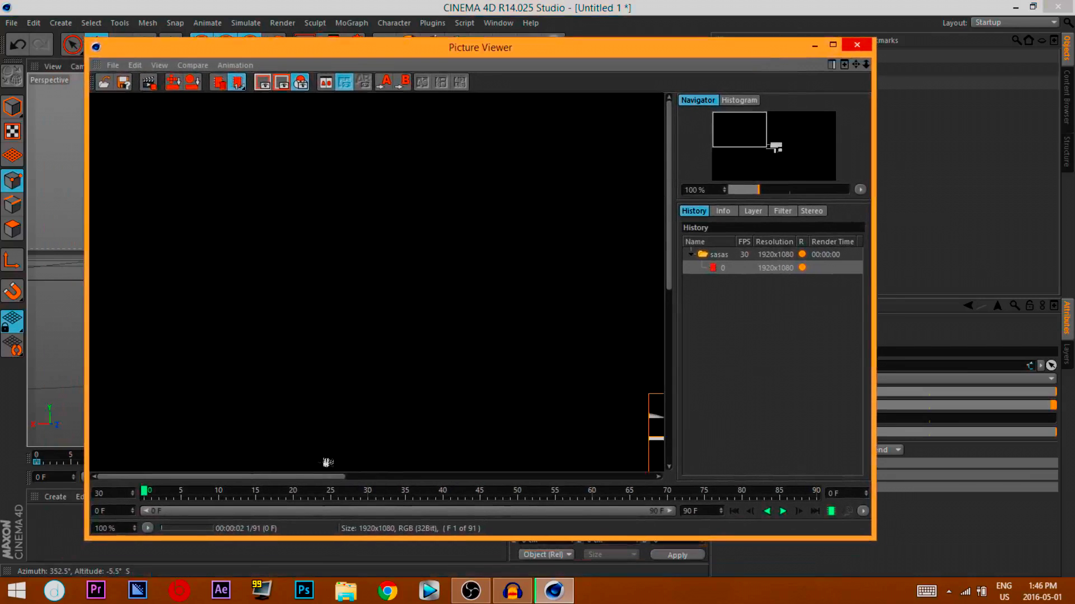
{"action": "scroll", "coordinate": [523, 283], "scroll_direction": "down", "scroll_amount": 4}
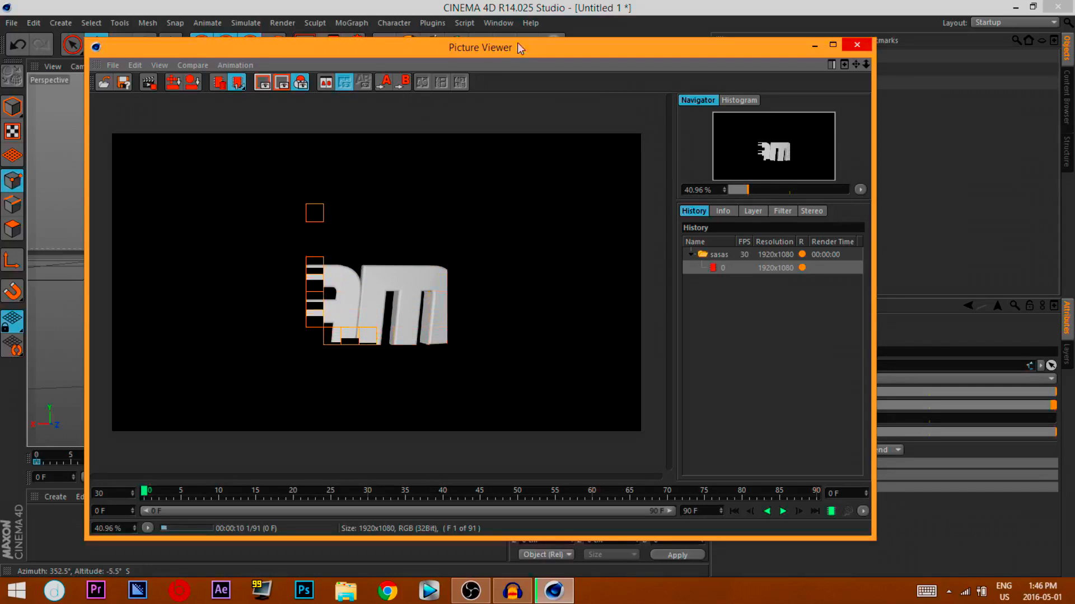
{"action": "left_click_drag", "start_coordinate": [514, 47], "coordinate": [486, 101]}
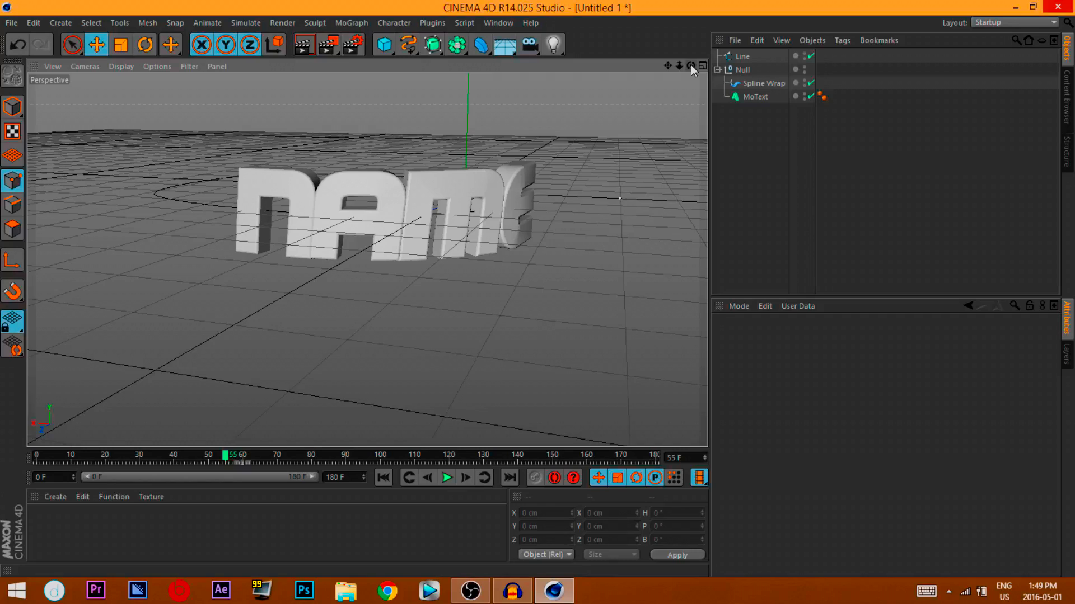
Examine the wrapped title from below, from above and from the front
{"action": "left_click_drag", "start_coordinate": [691, 65], "coordinate": [691, 84]}
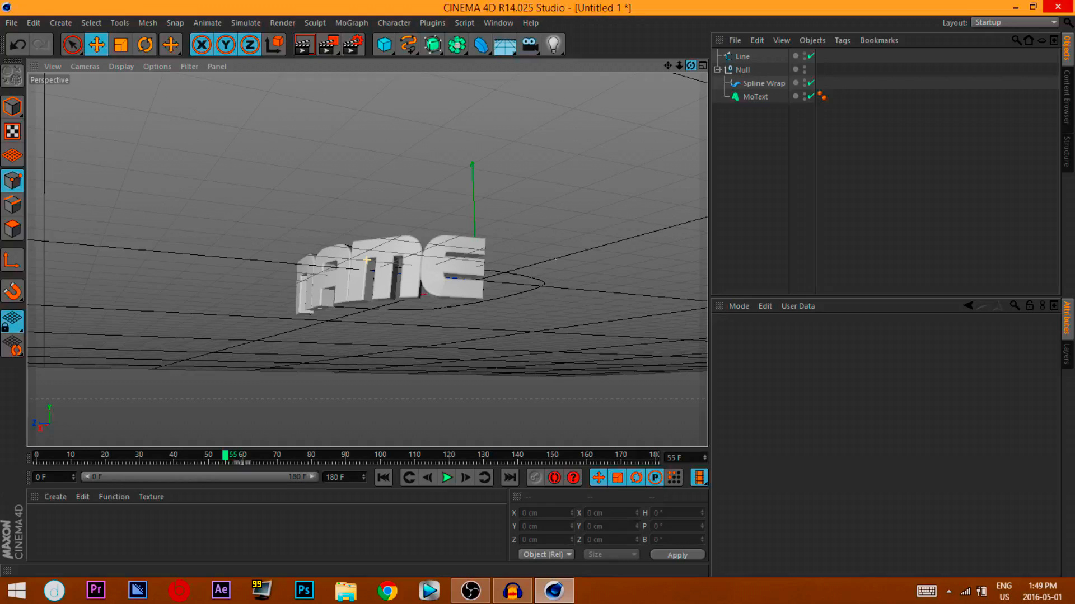
{"action": "left_click_drag", "start_coordinate": [691, 65], "coordinate": [691, 106]}
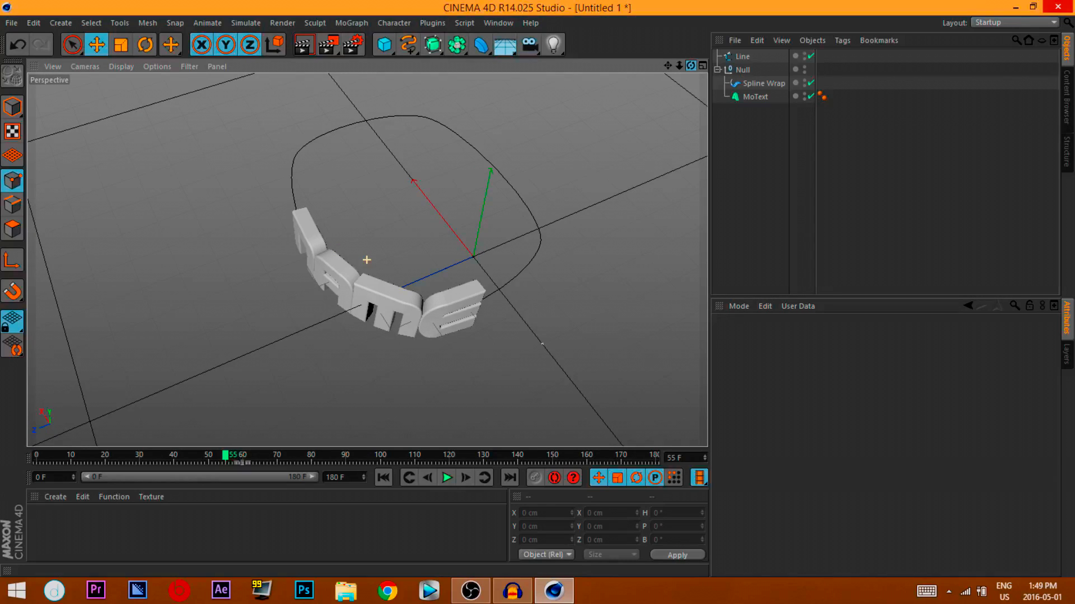
{"action": "left_click_drag", "start_coordinate": [691, 106], "coordinate": [692, 69]}
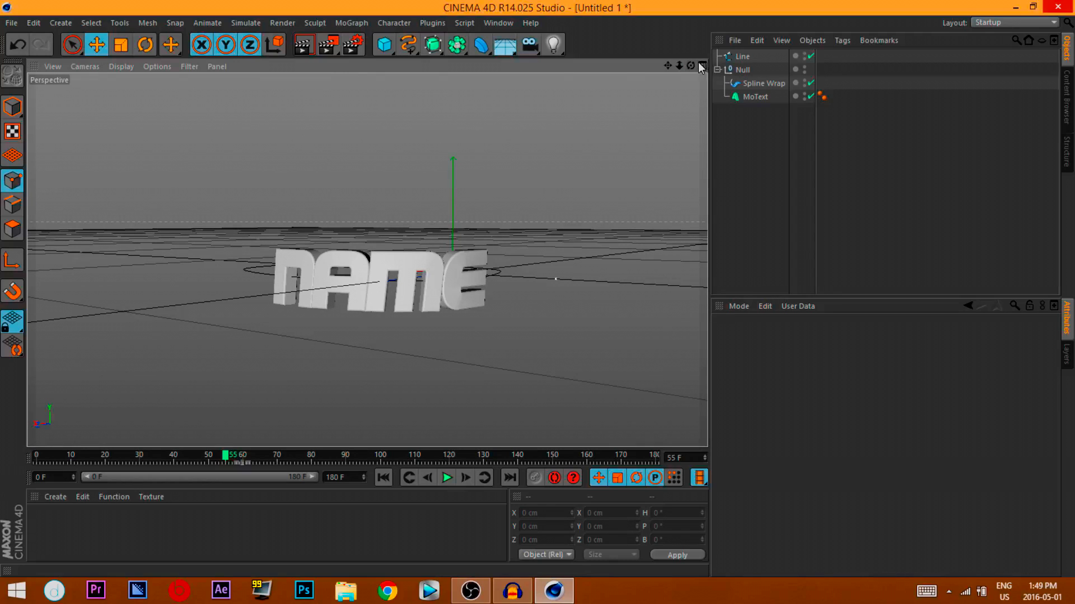
{"action": "left_click_drag", "start_coordinate": [691, 66], "coordinate": [684, 92]}
{"action": "scroll", "coordinate": [351, 244], "scroll_direction": "up", "scroll_amount": 5}
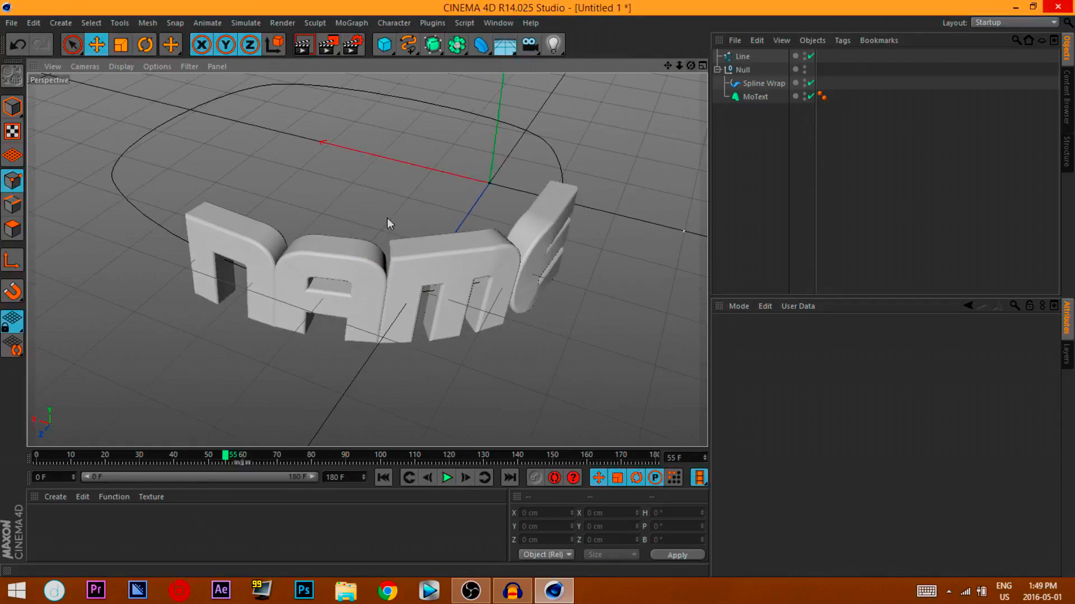
Replace the MoText object's text with TomPlayz
{"action": "left_click", "coordinate": [754, 96]}
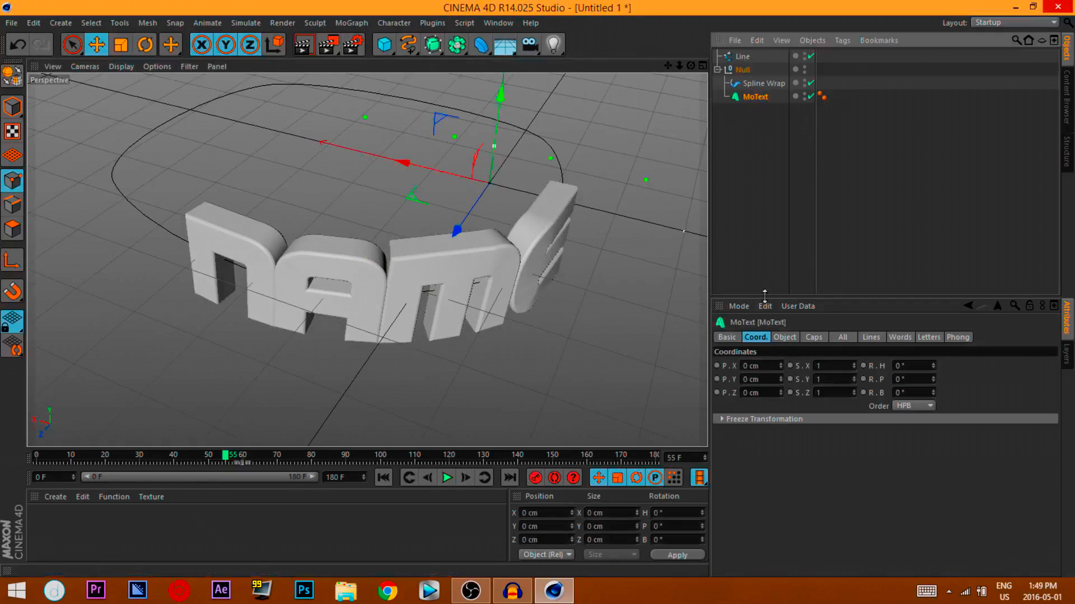
{"action": "left_click", "coordinate": [798, 336]}
{"action": "double_click", "coordinate": [749, 396]}
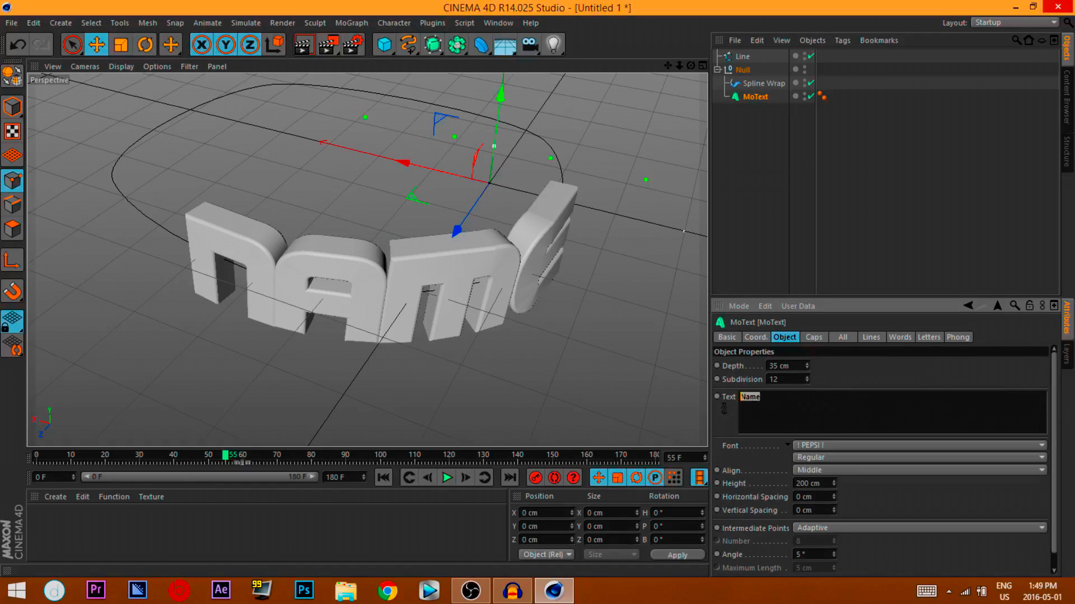
{"action": "key", "text": "BackSpace"}
{"action": "type", "text": "ToPlay"}
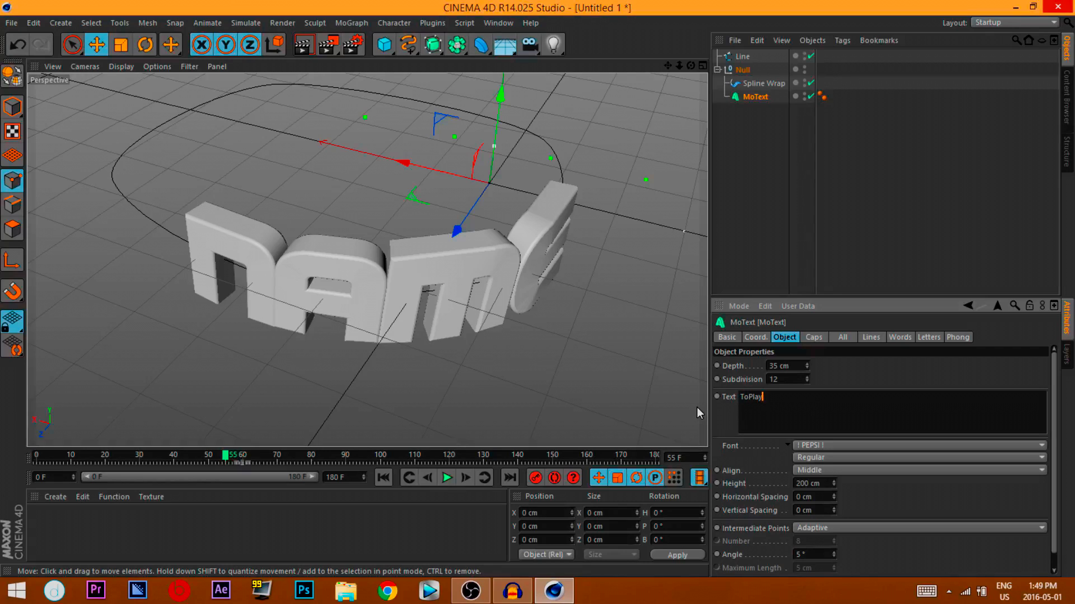
{"action": "type", "text": "z"}
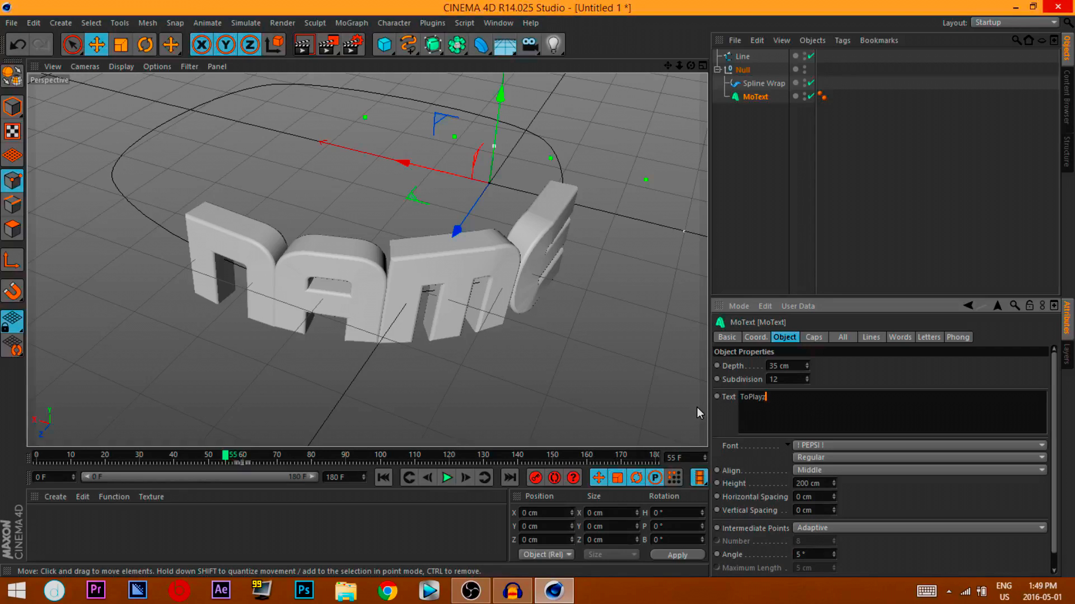
{"action": "left_click", "coordinate": [838, 386]}
{"action": "scroll", "coordinate": [459, 145], "scroll_direction": "down", "scroll_amount": 5}
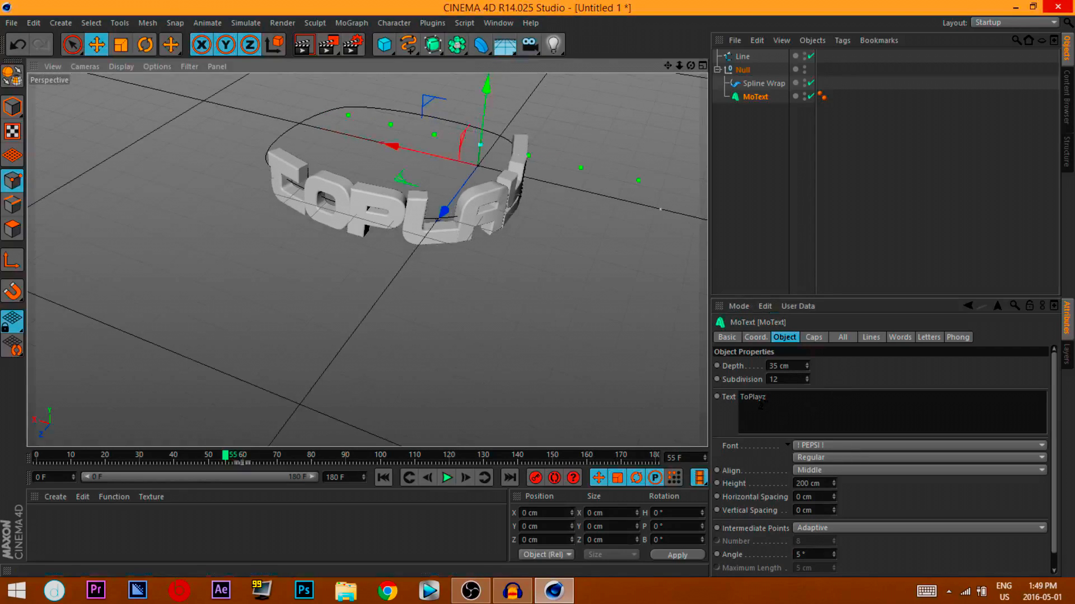
{"action": "left_click", "coordinate": [754, 398]}
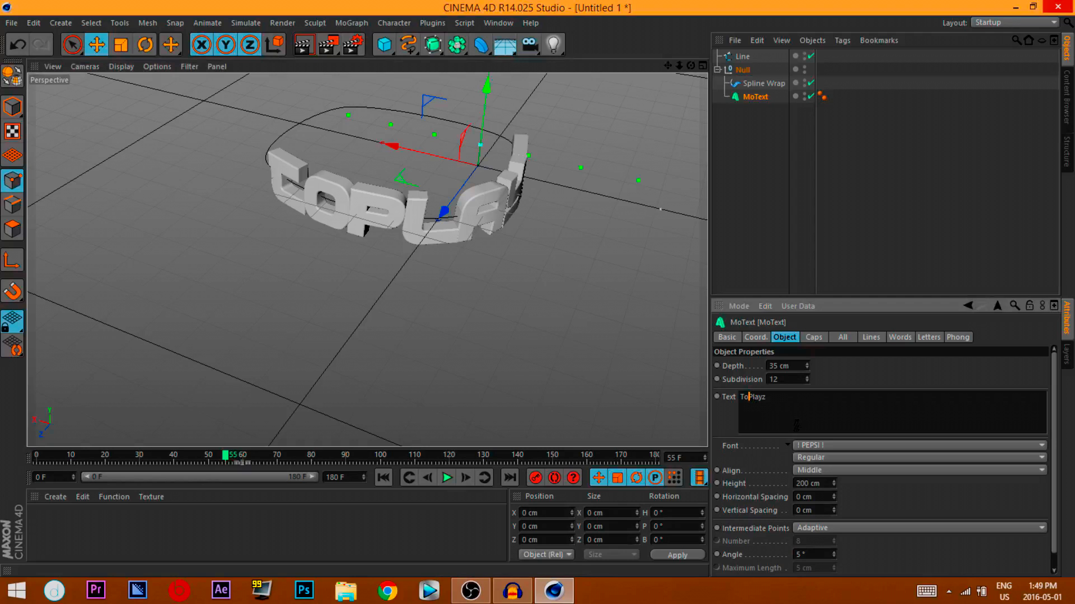
{"action": "left_click", "coordinate": [843, 356]}
{"action": "scroll", "coordinate": [543, 163], "scroll_direction": "down", "scroll_amount": 3}
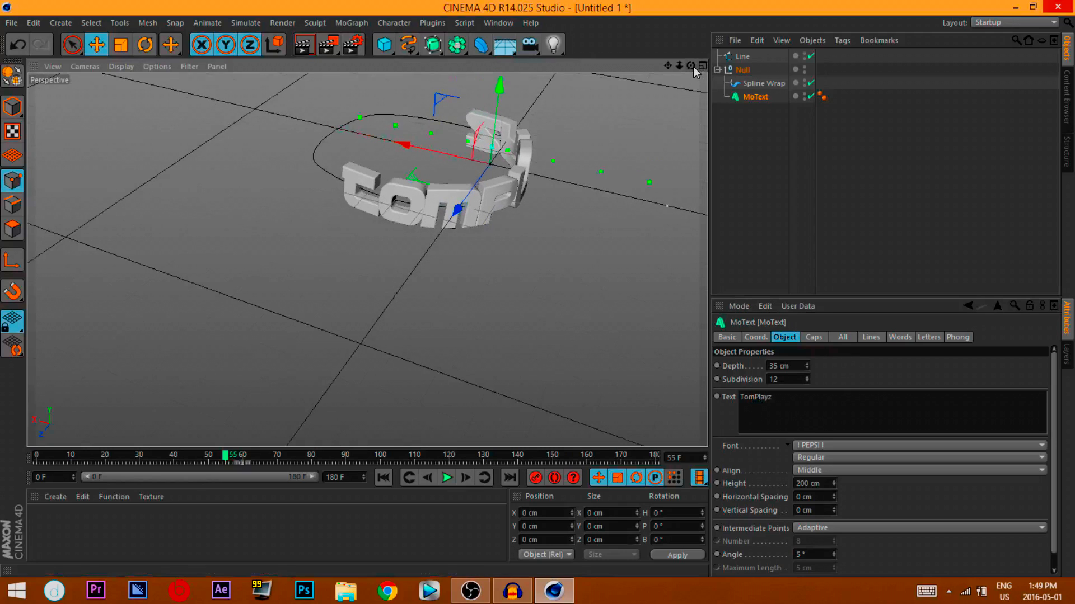
Examine from several angles how the longer text wraps around the spline ring
{"action": "left_click_drag", "start_coordinate": [691, 66], "coordinate": [487, 36]}
{"action": "left_click_drag", "start_coordinate": [366, 260], "coordinate": [690, 66]}
{"action": "scroll", "coordinate": [590, 199], "scroll_direction": "up", "scroll_amount": 3}
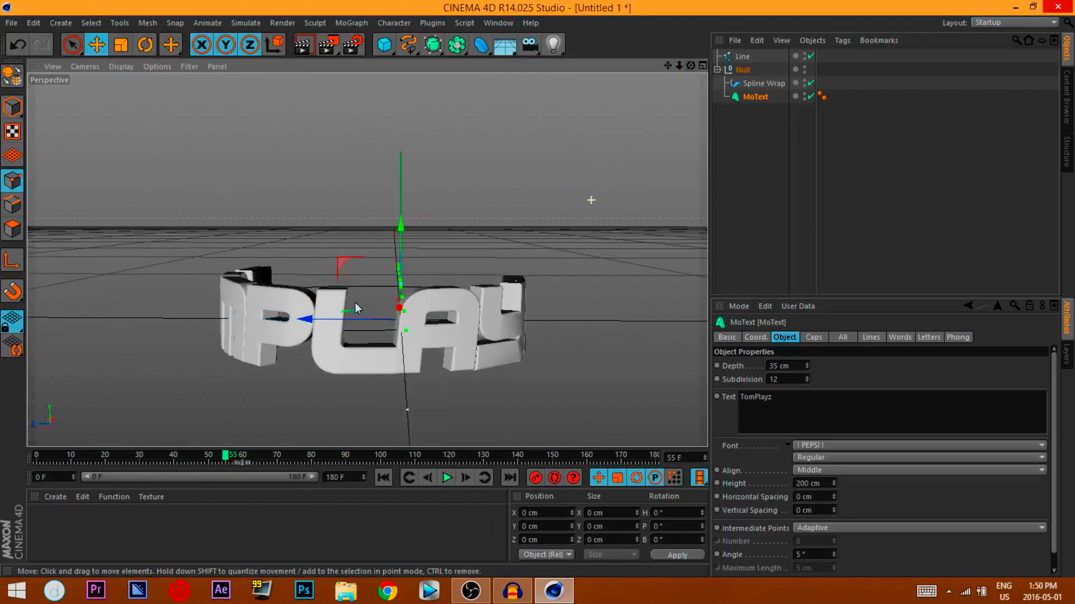
{"action": "scroll", "coordinate": [355, 304], "scroll_direction": "down", "scroll_amount": 2}
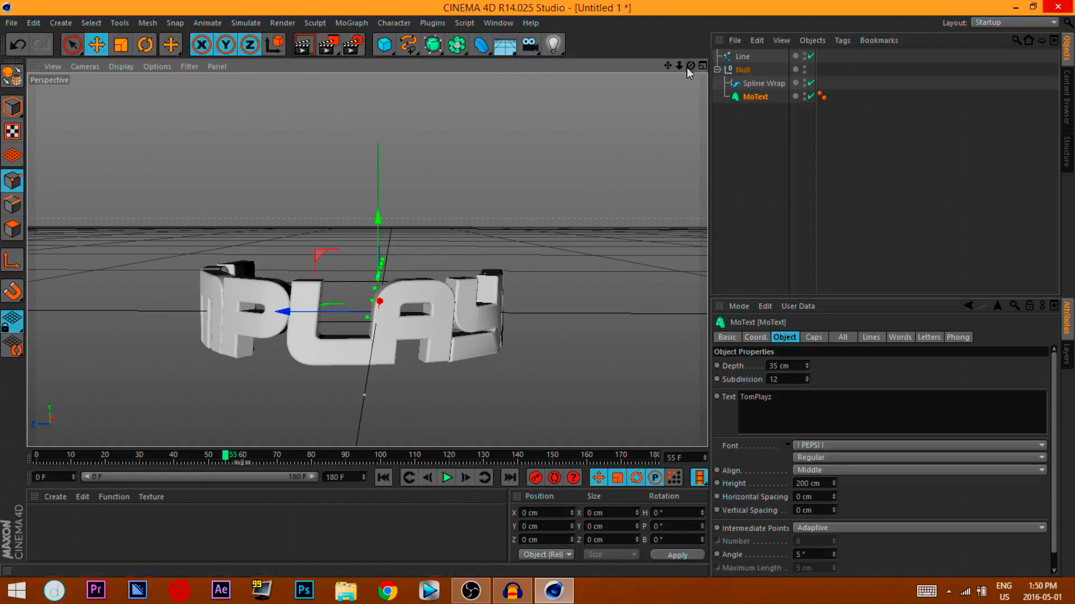
{"action": "left_click_drag", "start_coordinate": [690, 66], "coordinate": [403, 192]}
{"action": "scroll", "coordinate": [358, 207], "scroll_direction": "up", "scroll_amount": 3}
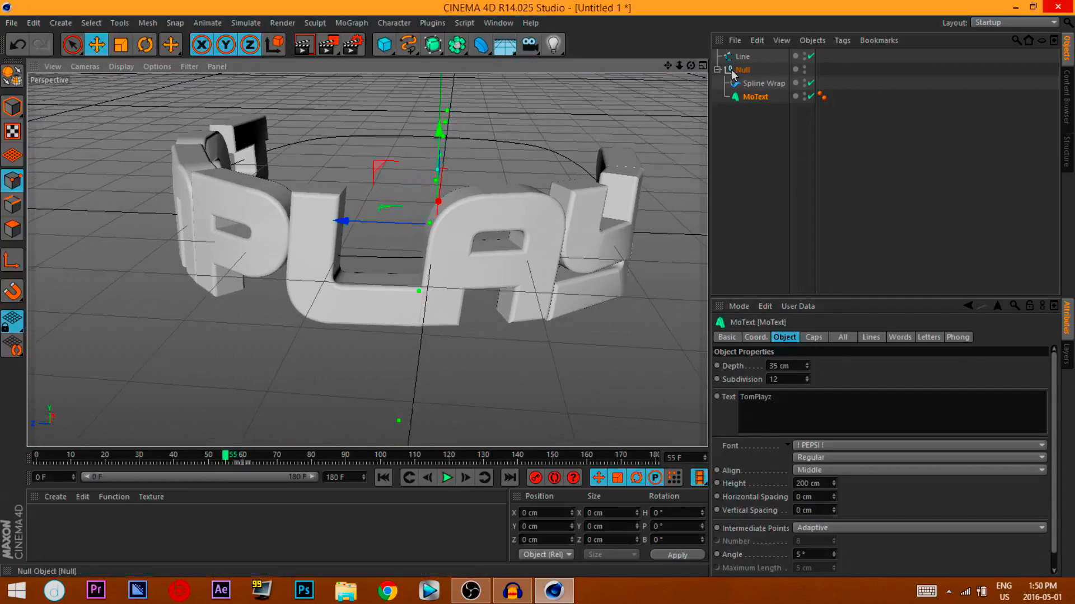
{"action": "left_click_drag", "start_coordinate": [690, 67], "coordinate": [321, 226]}
{"action": "scroll", "coordinate": [320, 223], "scroll_direction": "down", "scroll_amount": 1}
Set the MoText object's text back to Name
{"action": "left_click_drag", "start_coordinate": [773, 397], "coordinate": [691, 398]}
{"action": "key", "text": "BackSpace"}
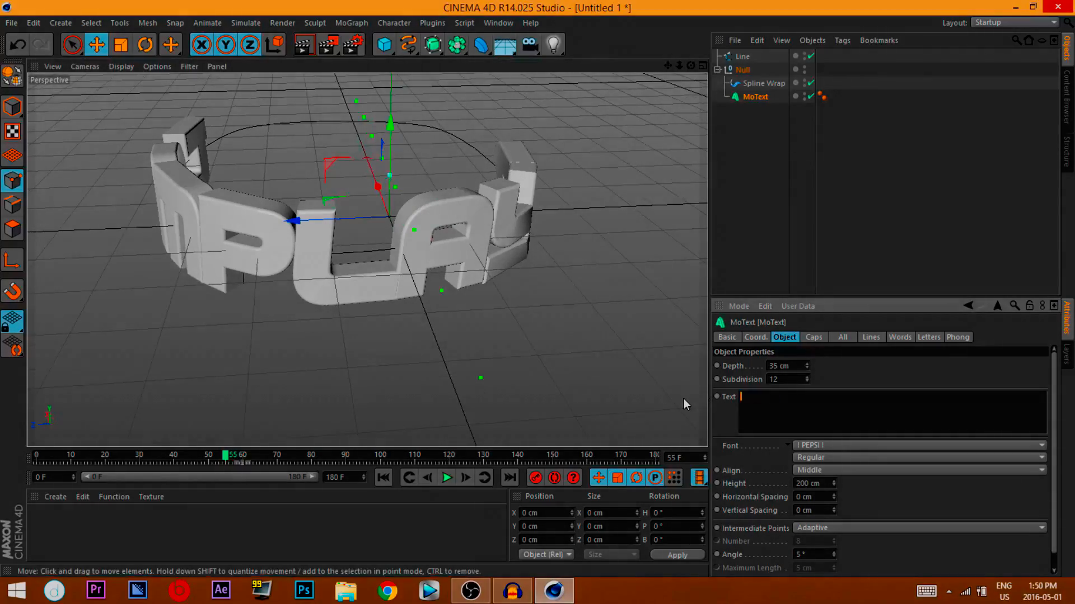
{"action": "type", "text": "Name"}
{"action": "left_click", "coordinate": [885, 371]}
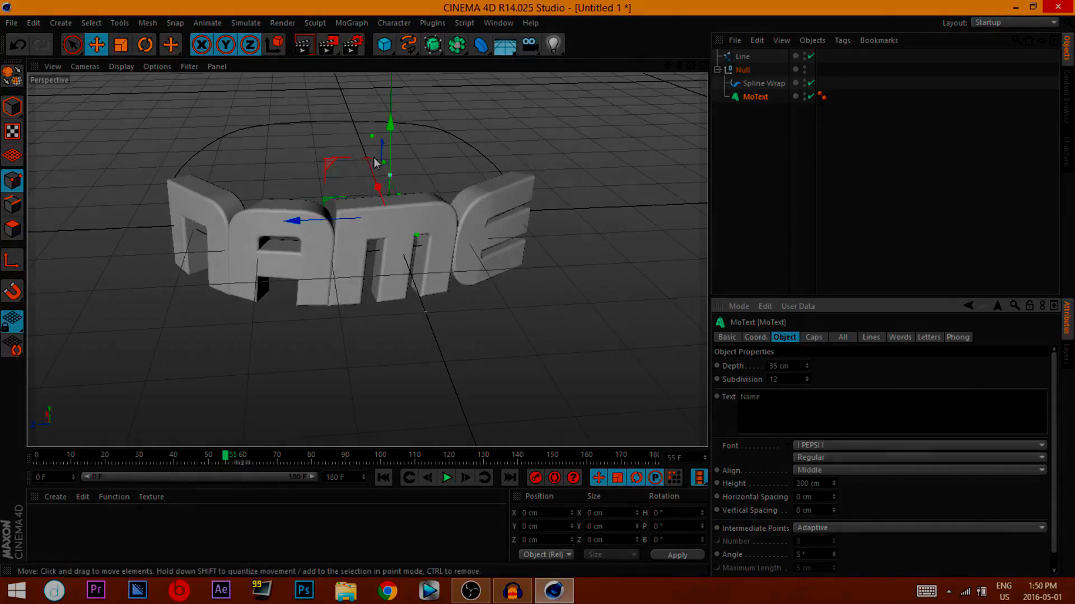